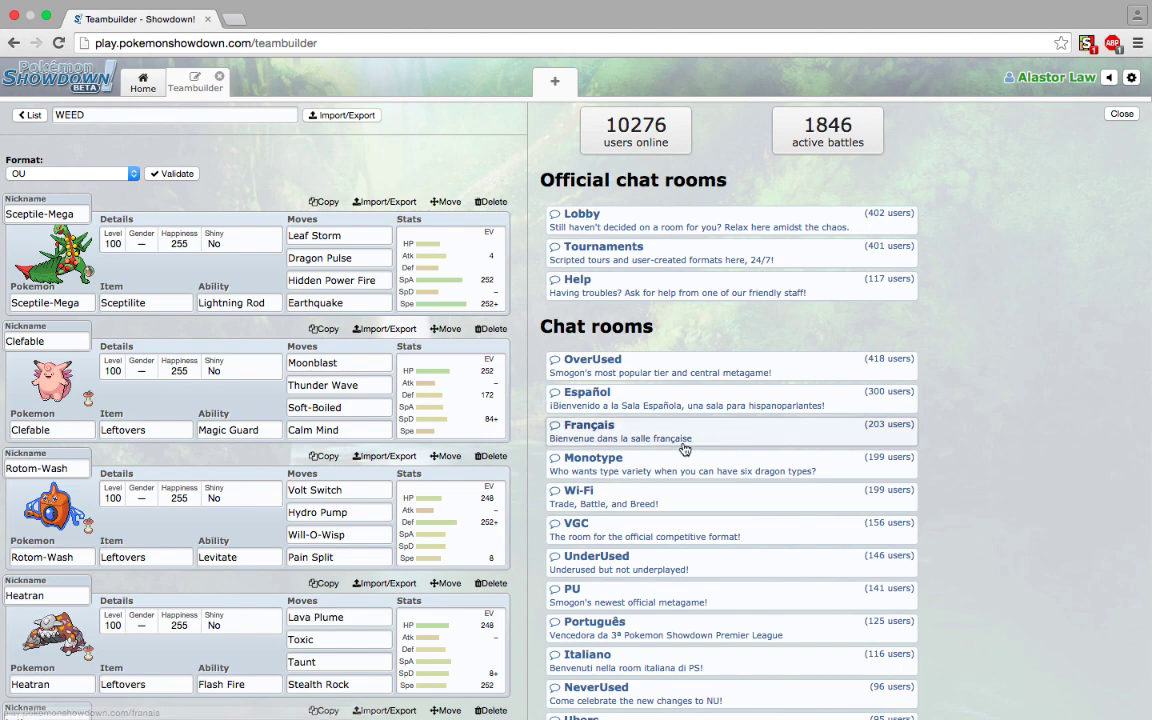
Open Sceptile-Mega's species selection and look through the OU Pokémon list with their types, abilities and base stats
left_click(76, 298)
left_click(81, 250)
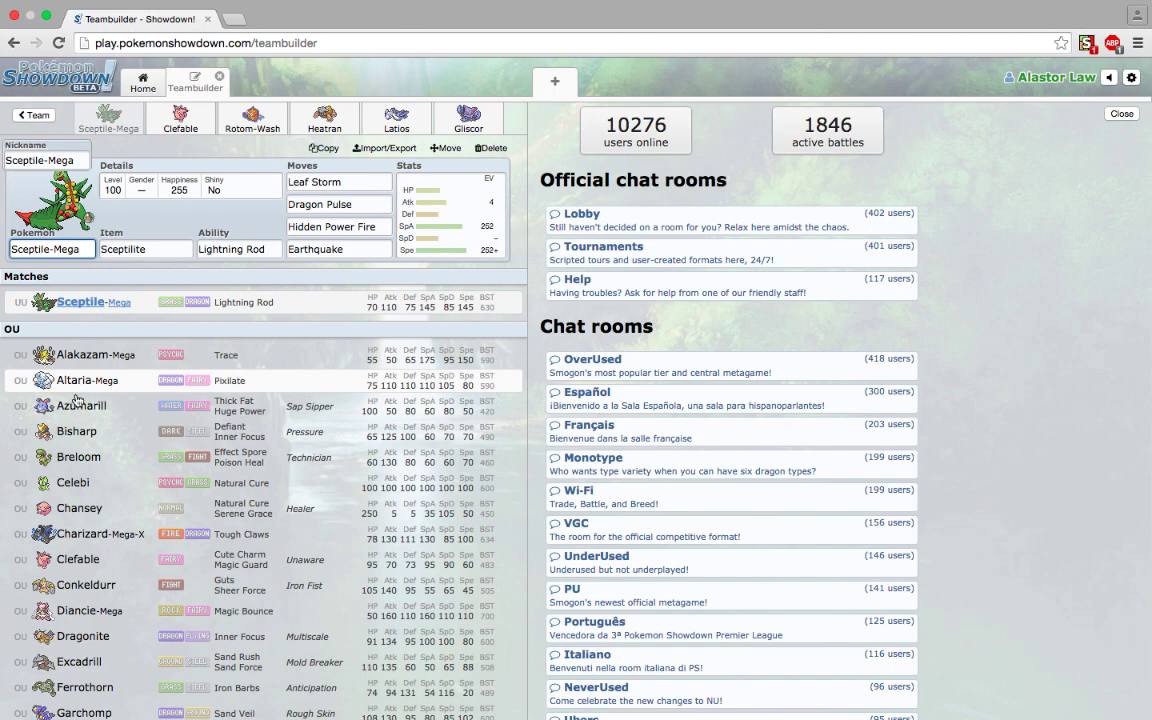
scroll(110, 585, "down", 3)
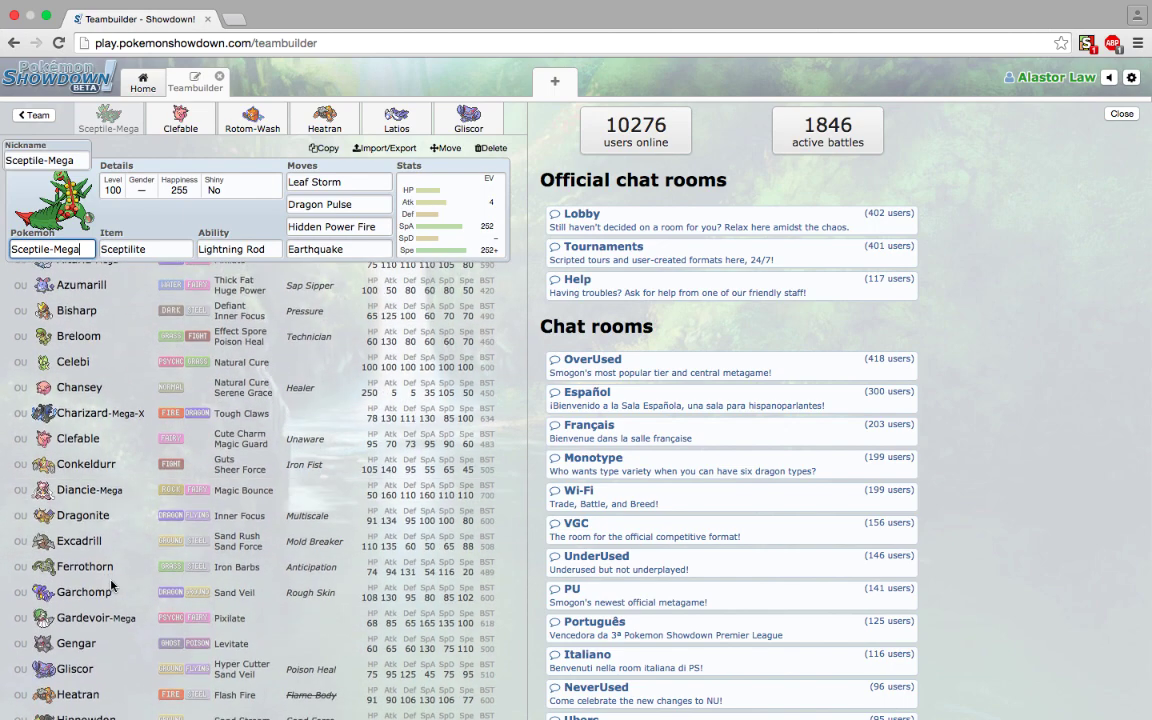
scroll(125, 592, "down", 3)
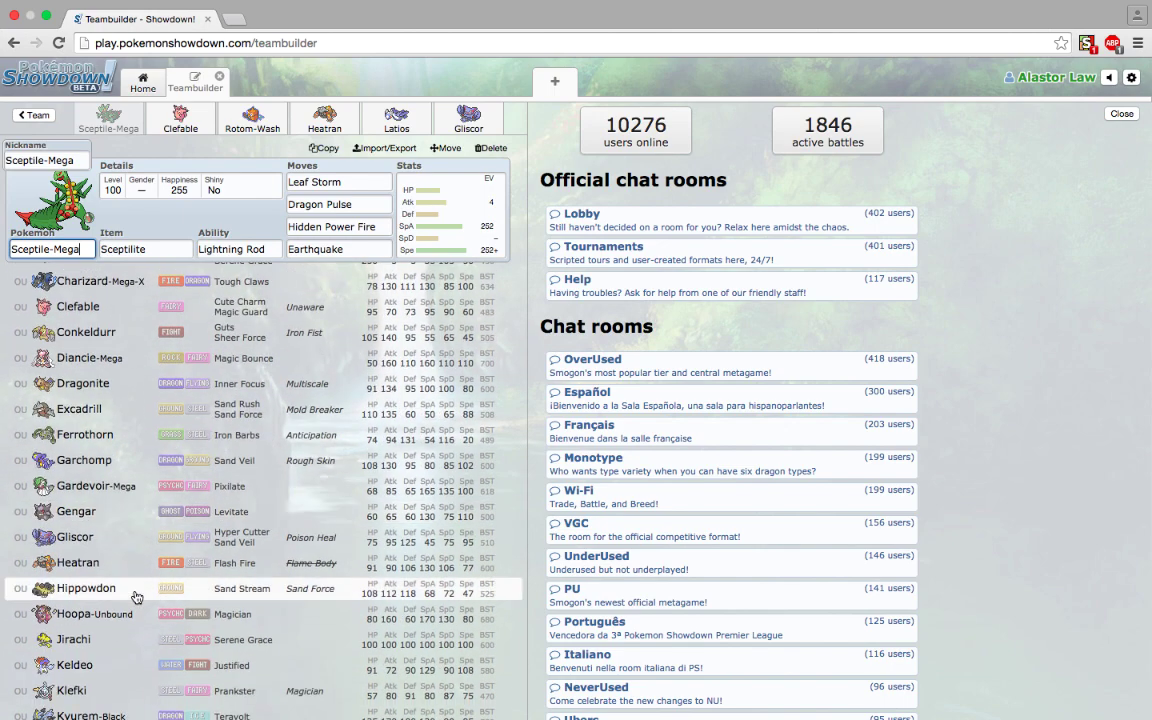
scroll(175, 480, "down", 1)
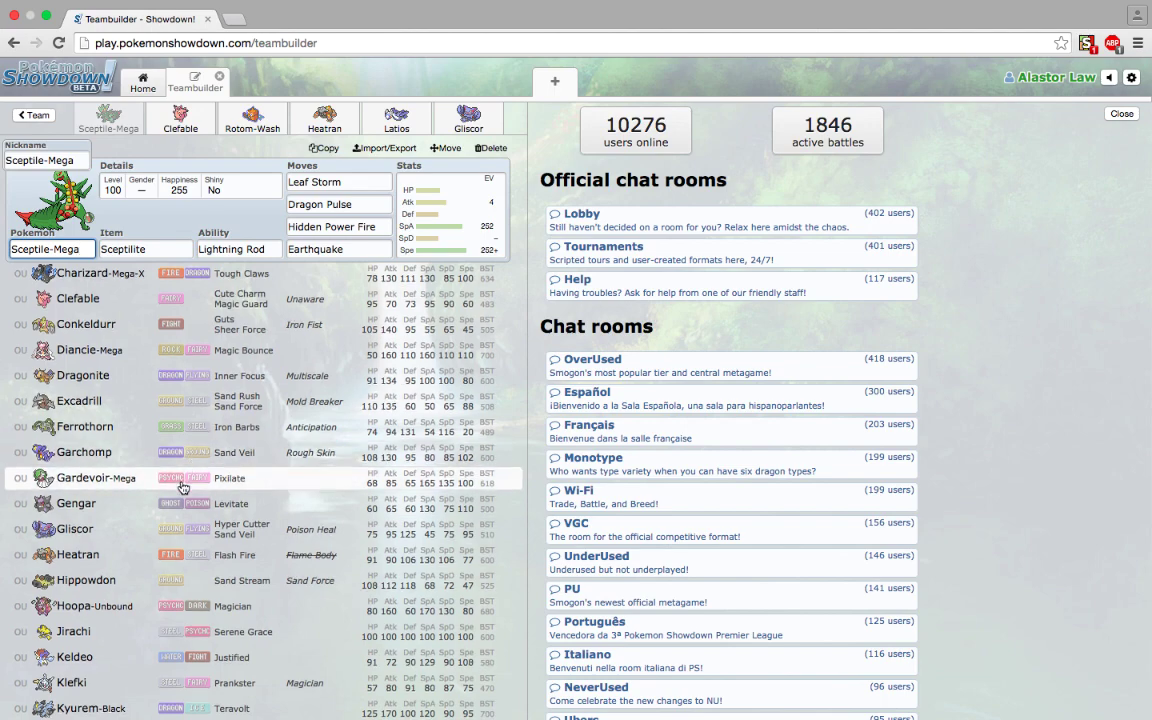
scroll(183, 487, "down", 6)
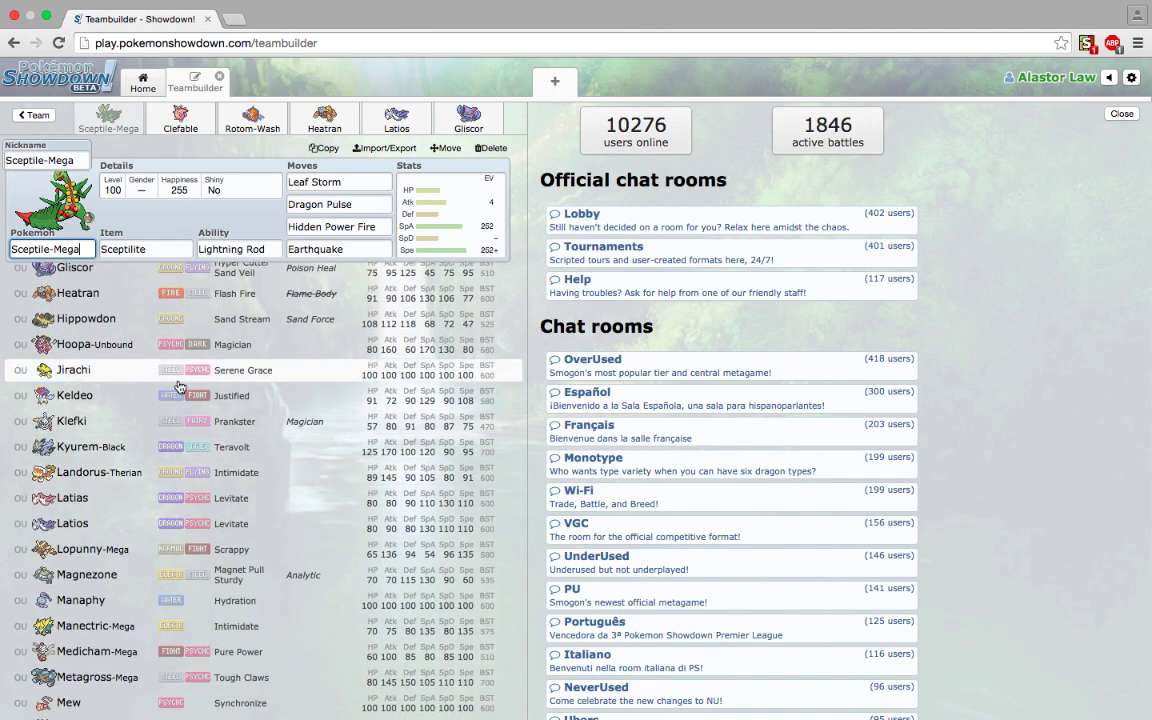
scroll(180, 387, "down", 5)
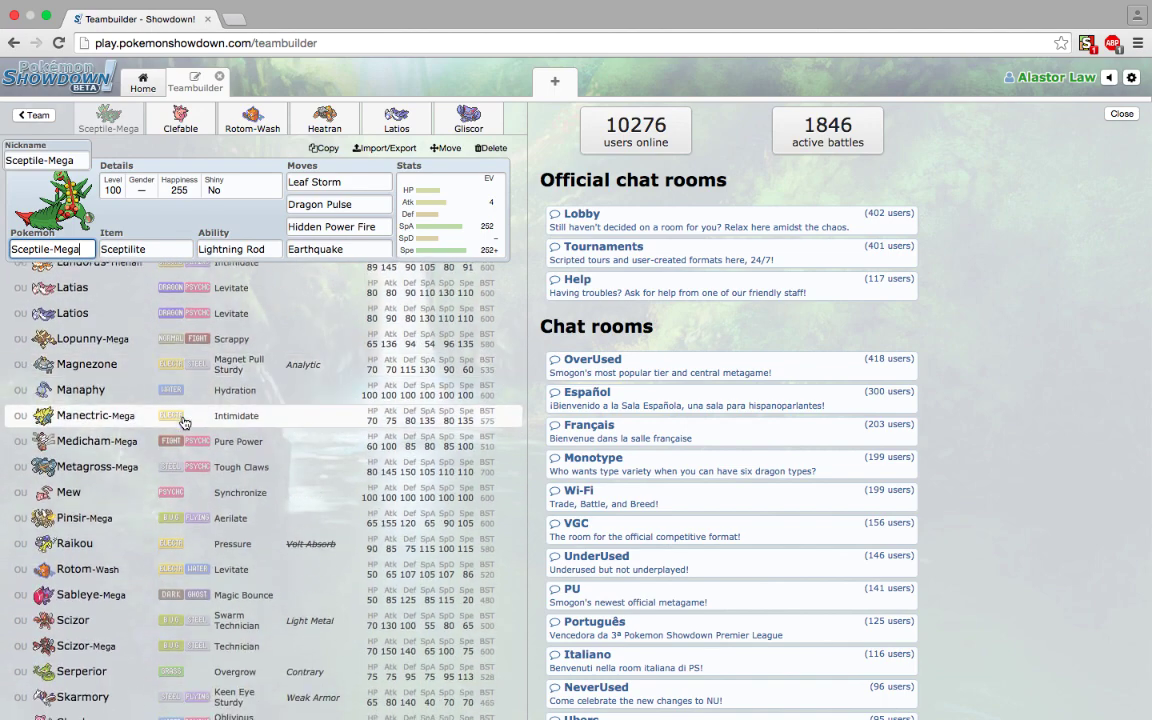
scroll(183, 423, "down", 3)
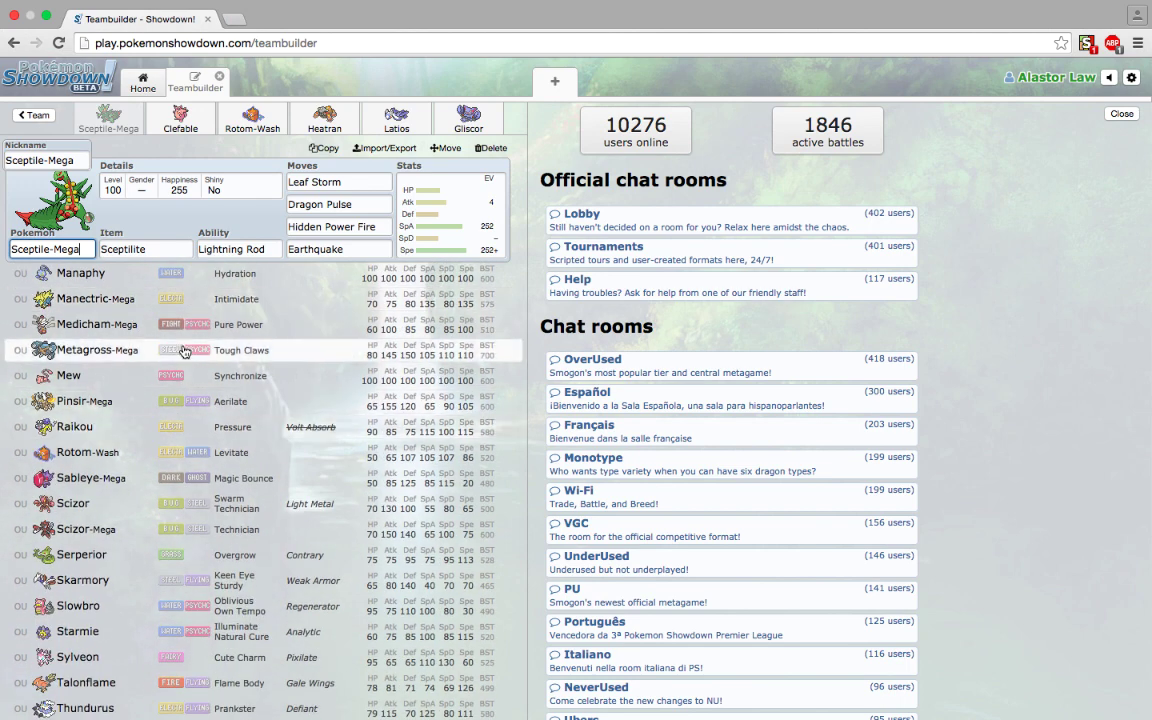
scroll(70, 420, "down", 2)
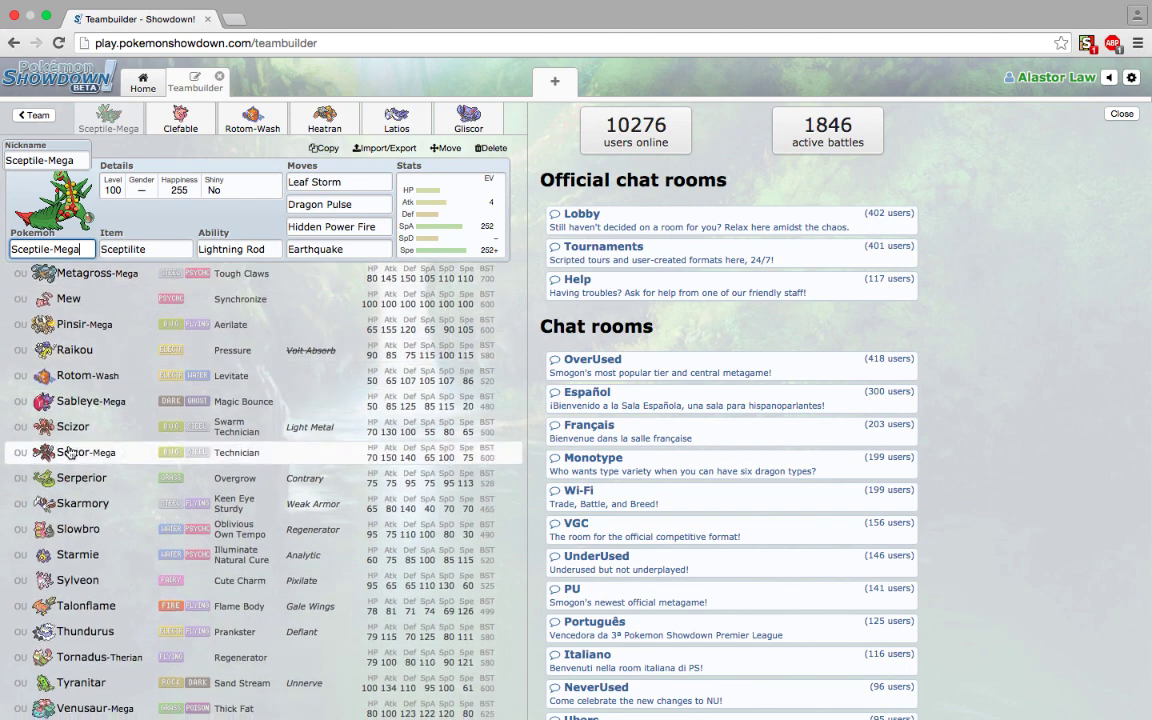
scroll(68, 452, "down", 2)
scroll(104, 348, "up", 1)
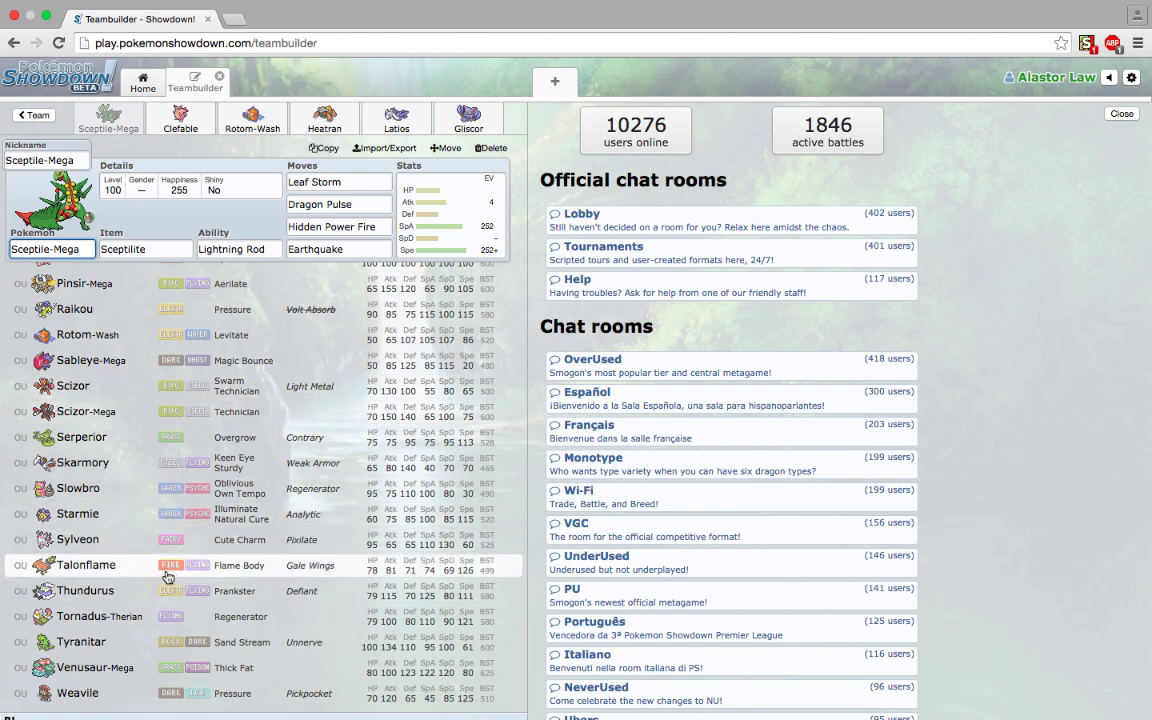
scroll(167, 577, "up", 10)
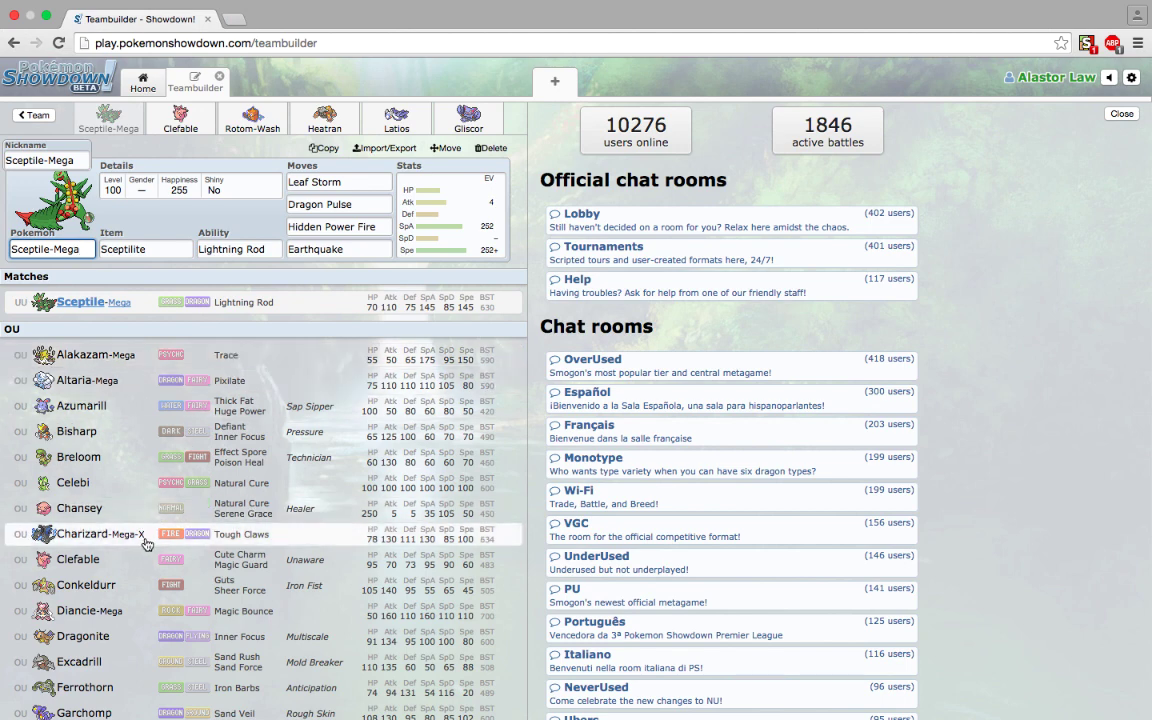
Go through the OU Pokémon from Alakazam-Mega to Mew again, examining how each matches up against Sceptile-Mega
scroll(150, 545, "down", 1)
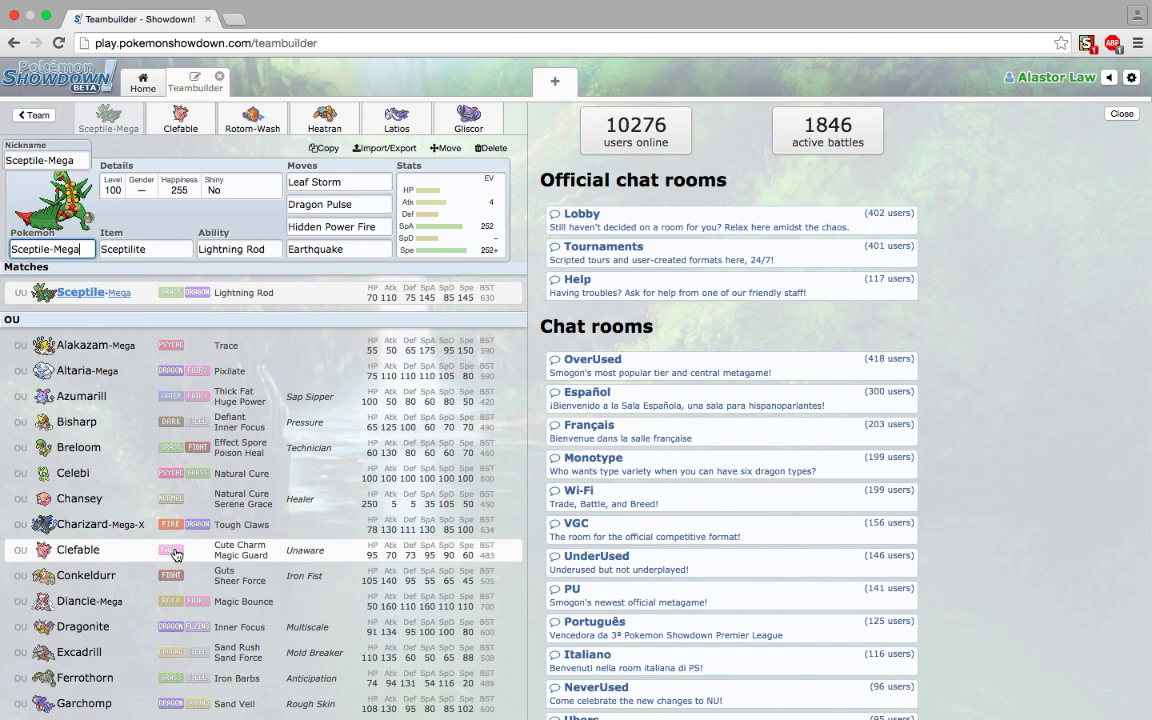
scroll(170, 560, "down", 2)
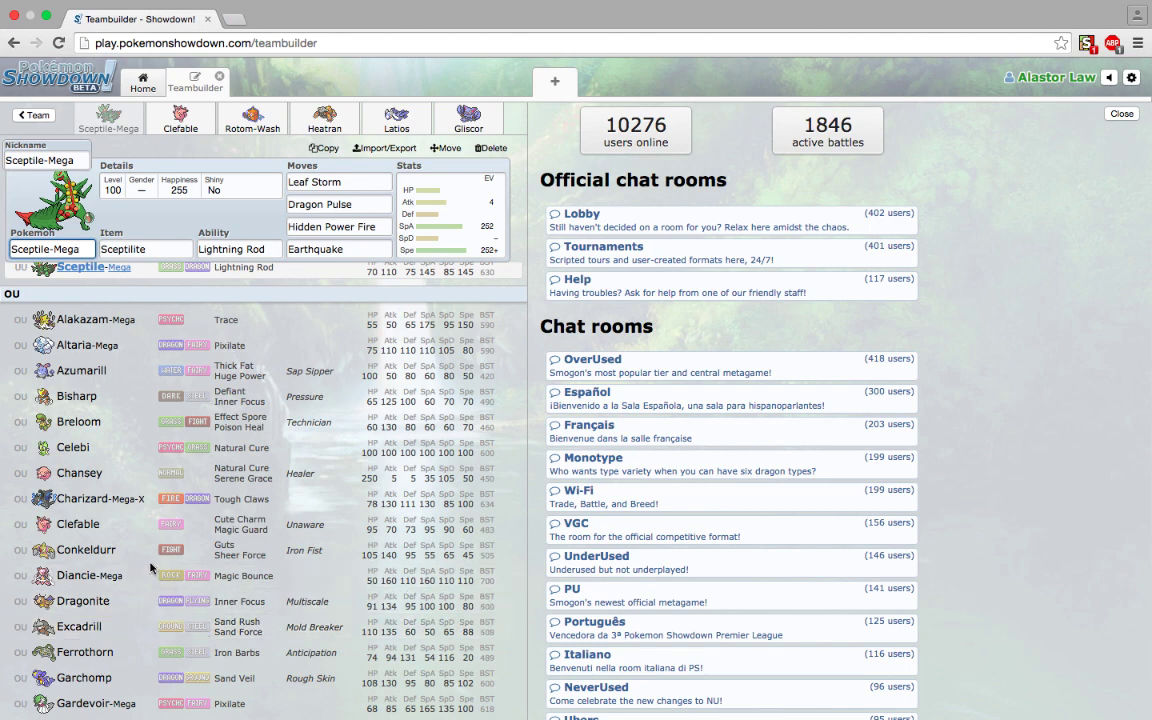
scroll(150, 568, "down", 2)
scroll(152, 565, "down", 2)
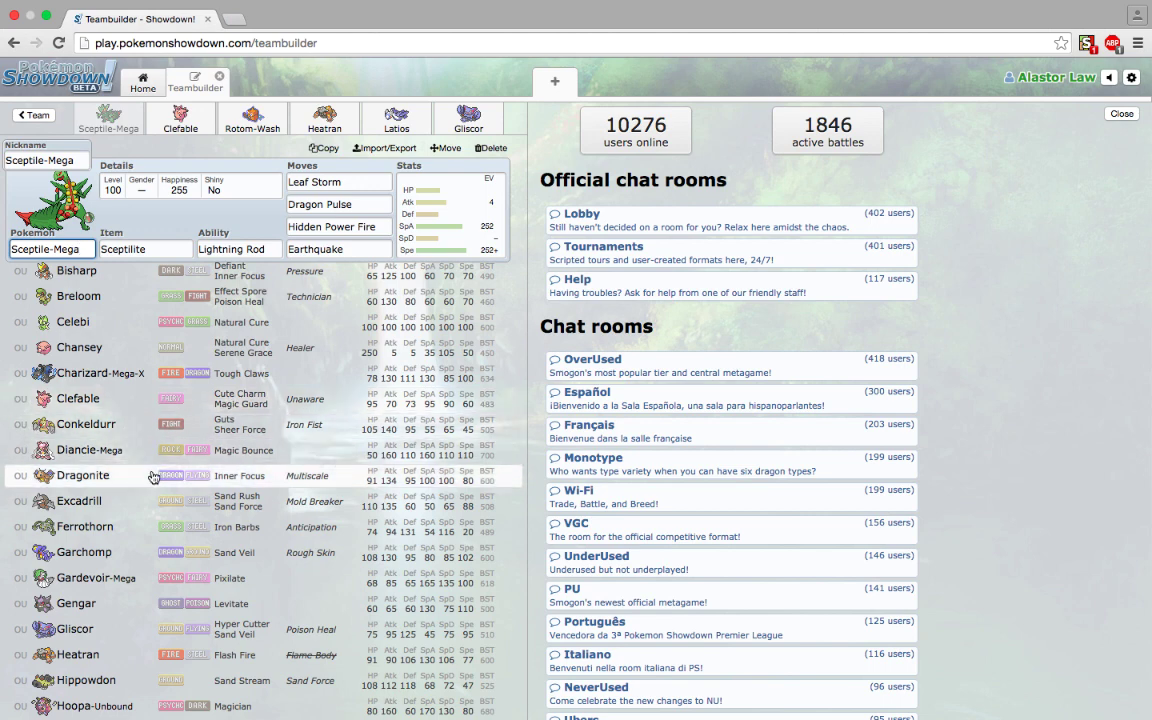
scroll(141, 556, "down", 3)
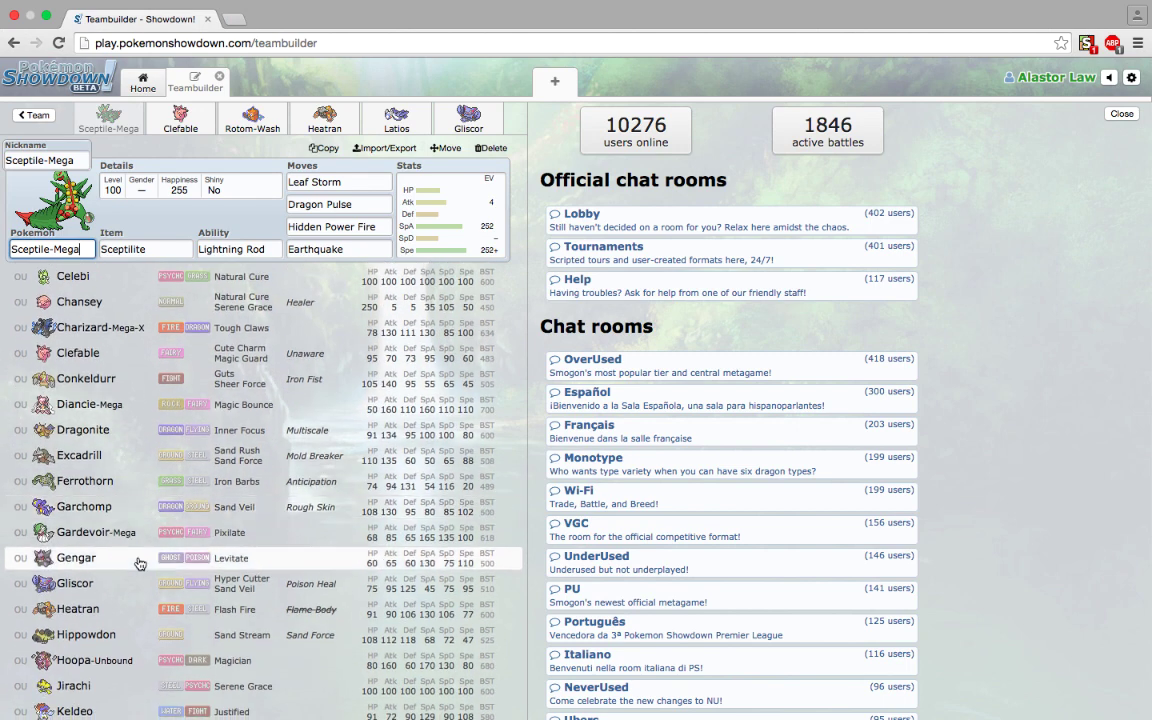
scroll(150, 567, "down", 3)
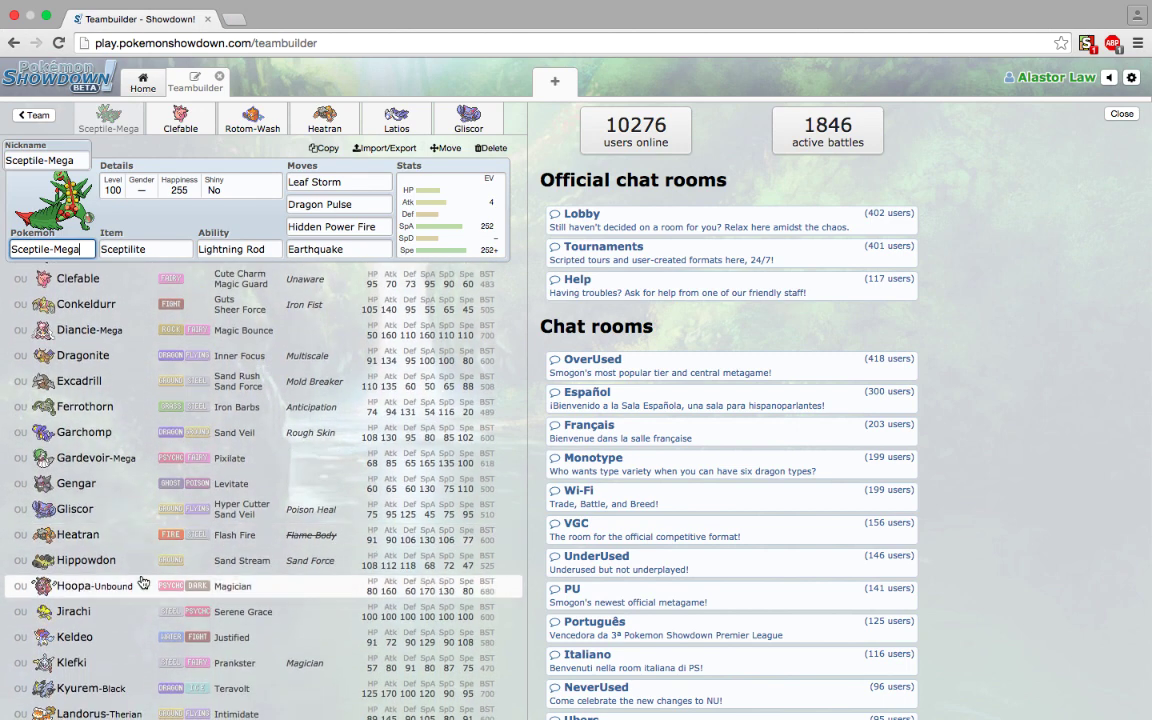
scroll(178, 548, "down", 3)
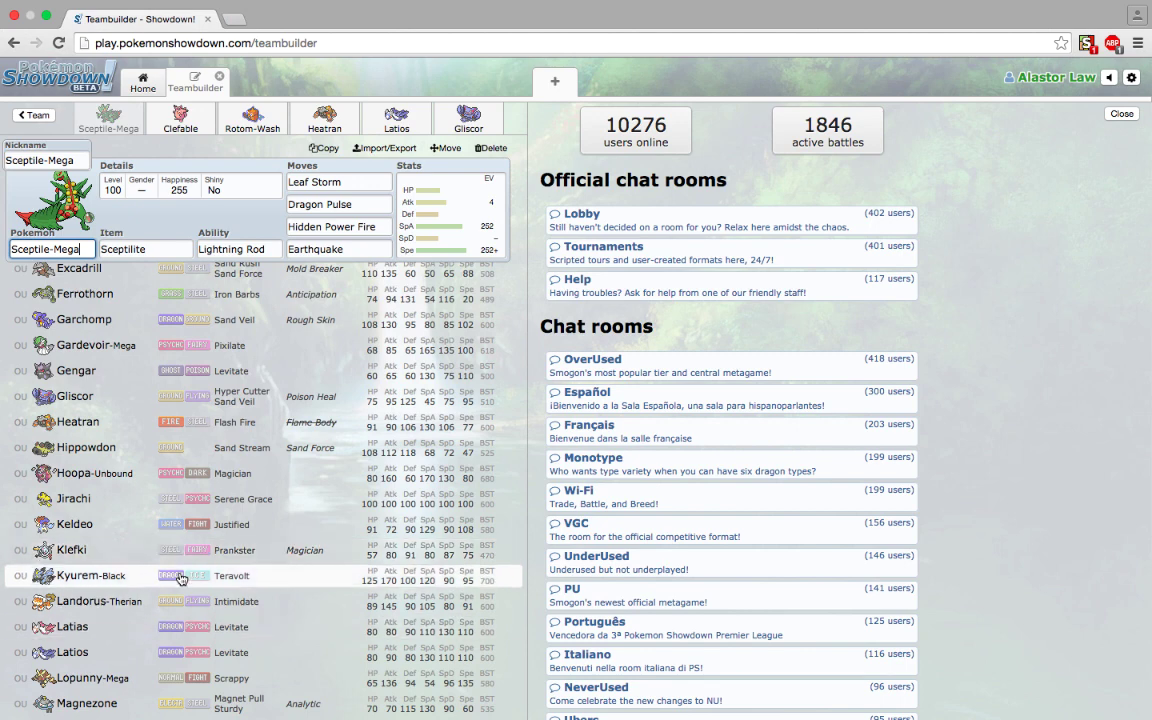
scroll(140, 430, "down", 2)
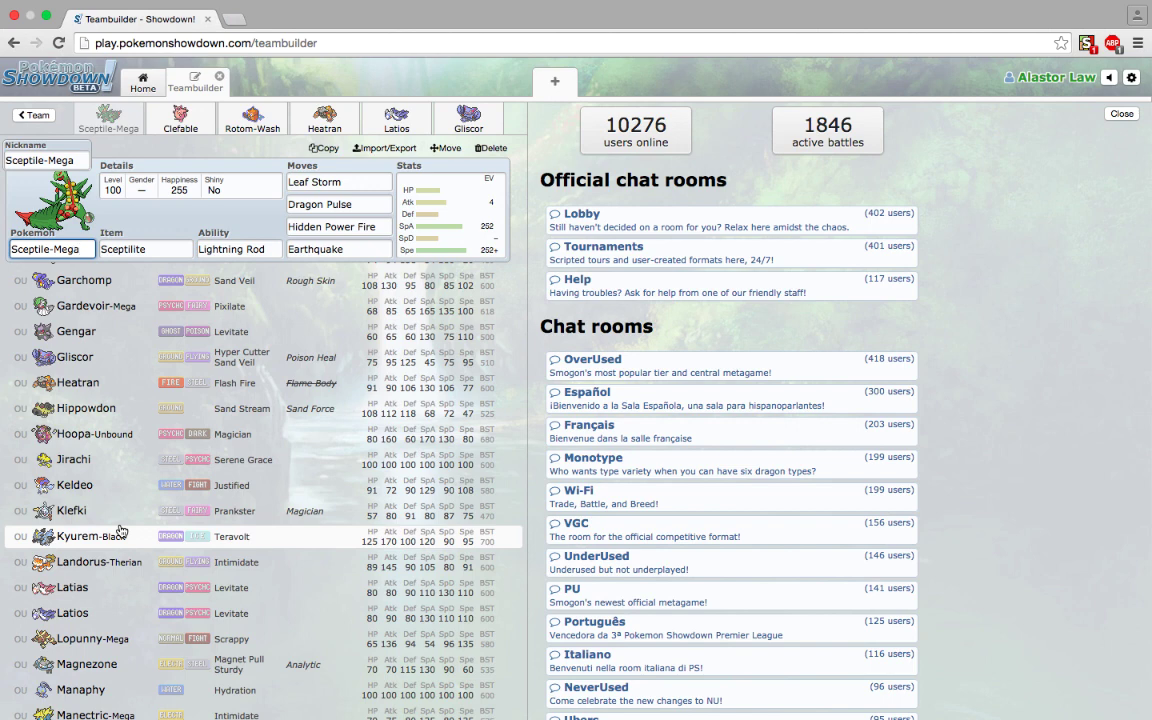
scroll(118, 533, "down", 1)
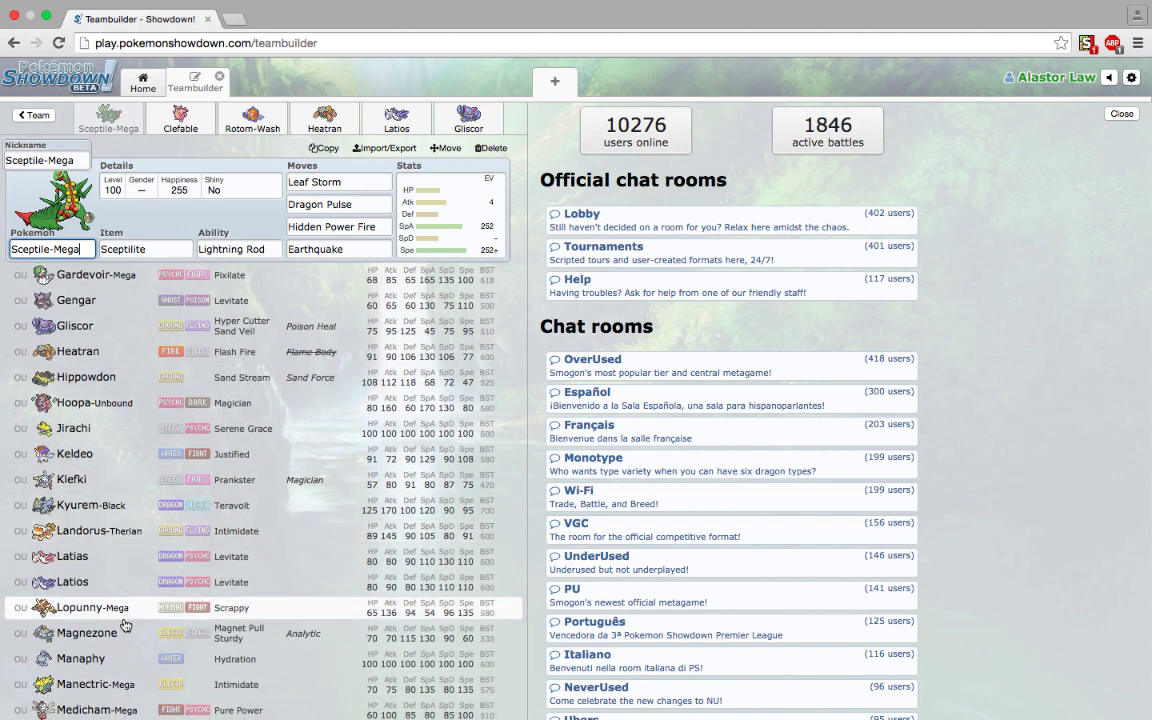
scroll(124, 610, "down", 2)
scroll(125, 626, "down", 1)
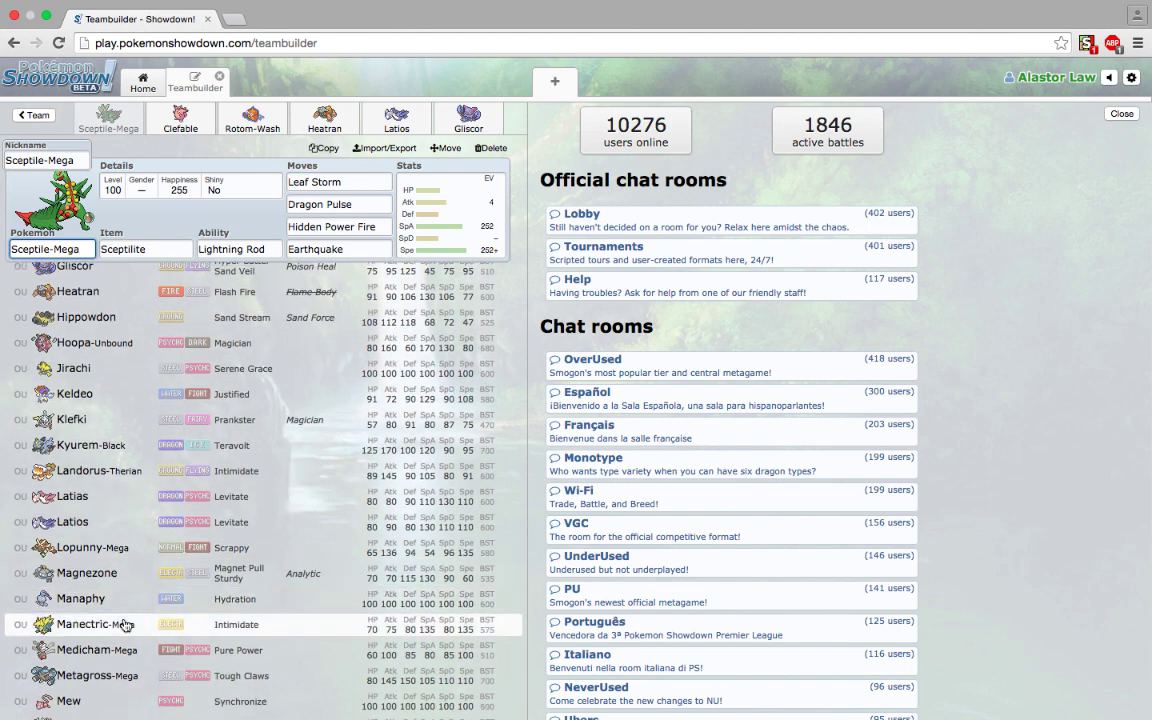
Check Sceptile-Mega's EV spread and compare its base stats with the OU Pokémon in the second half of the species list
left_click(455, 224)
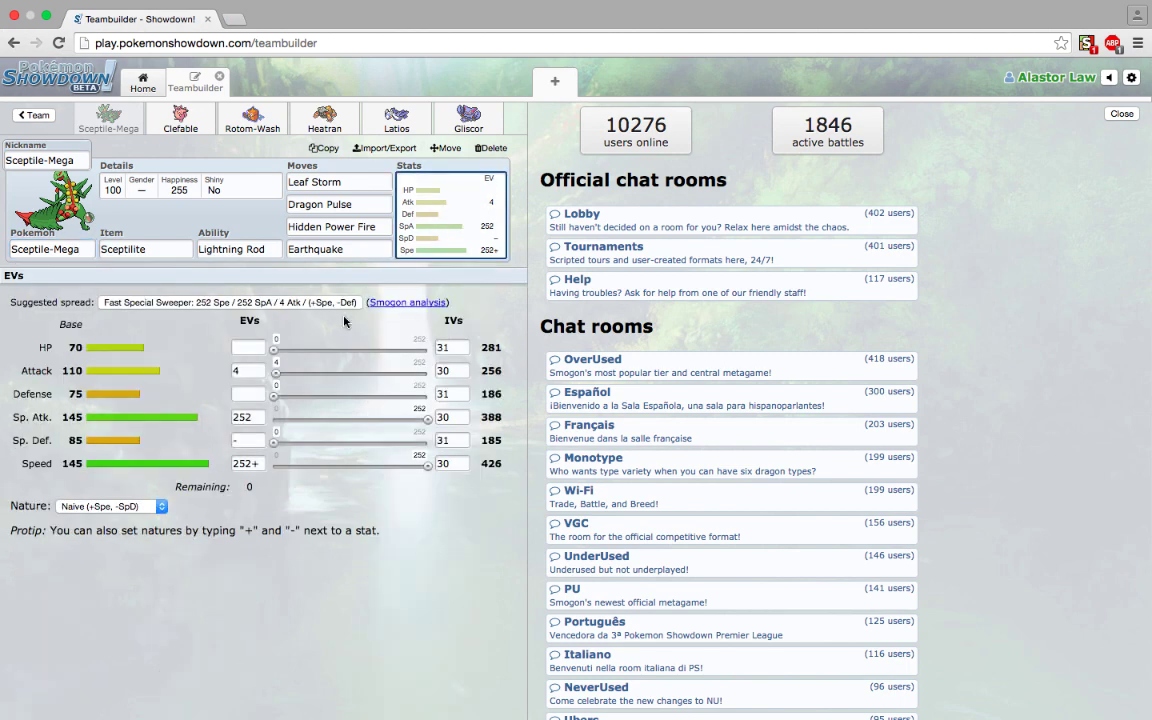
left_click(50, 249)
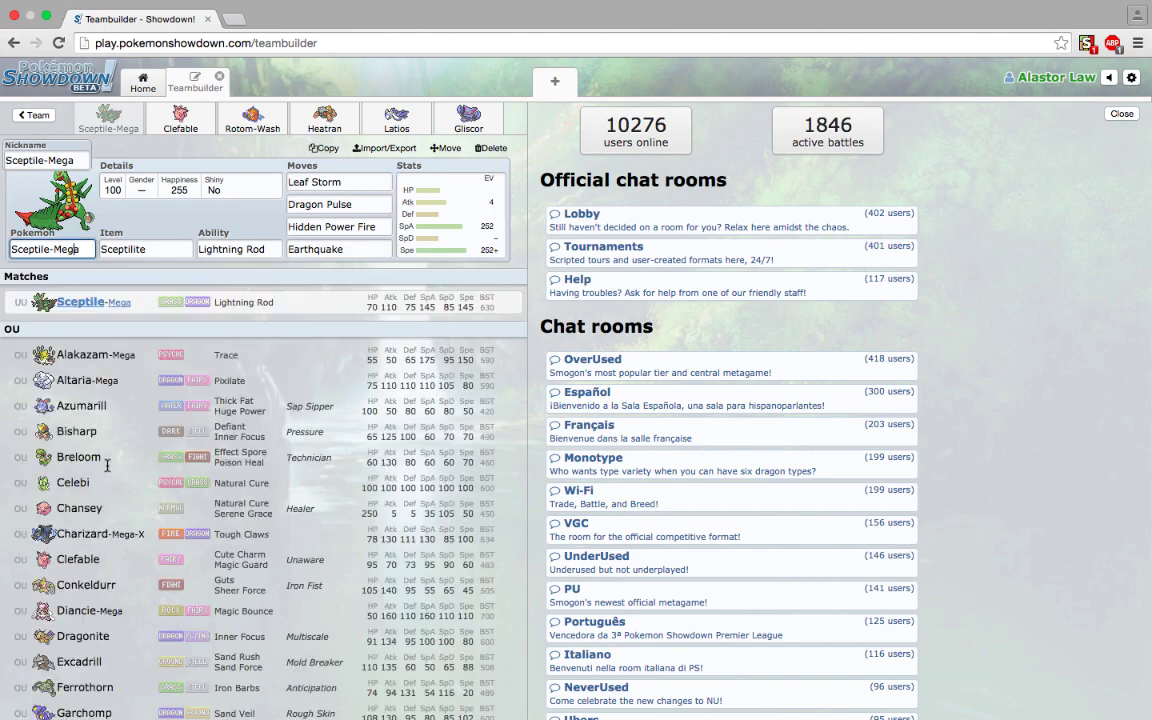
scroll(116, 510, "down", 10)
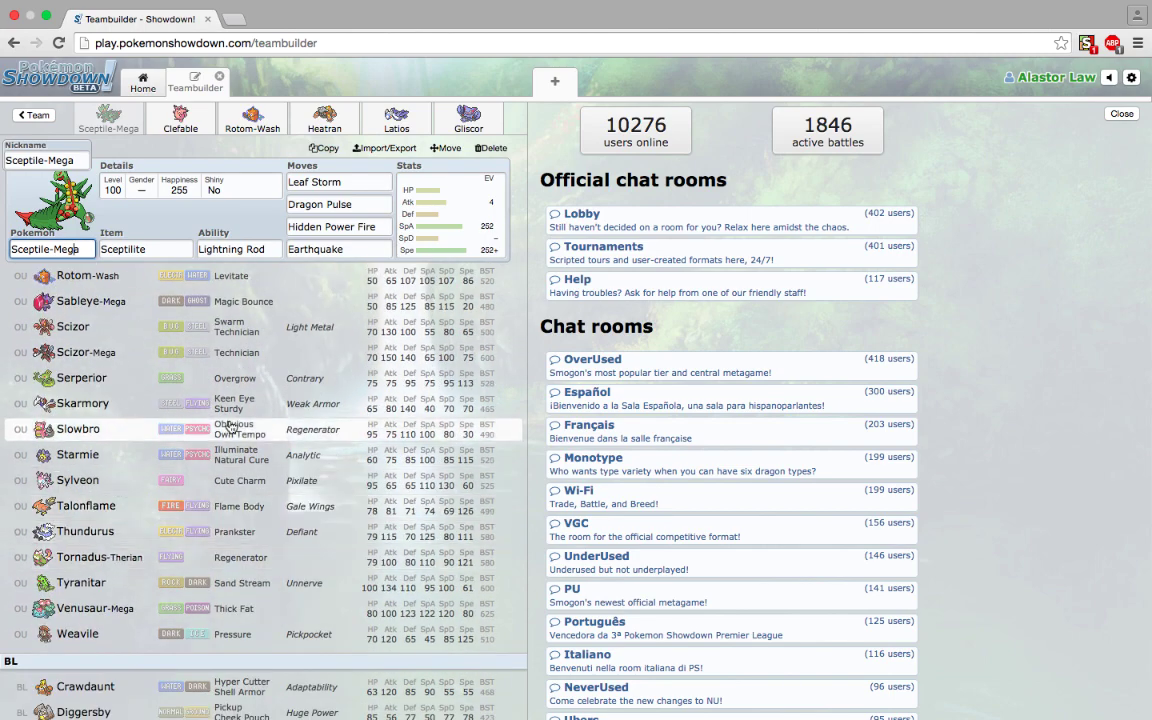
scroll(200, 440, "up", 2)
scroll(229, 427, "up", 2)
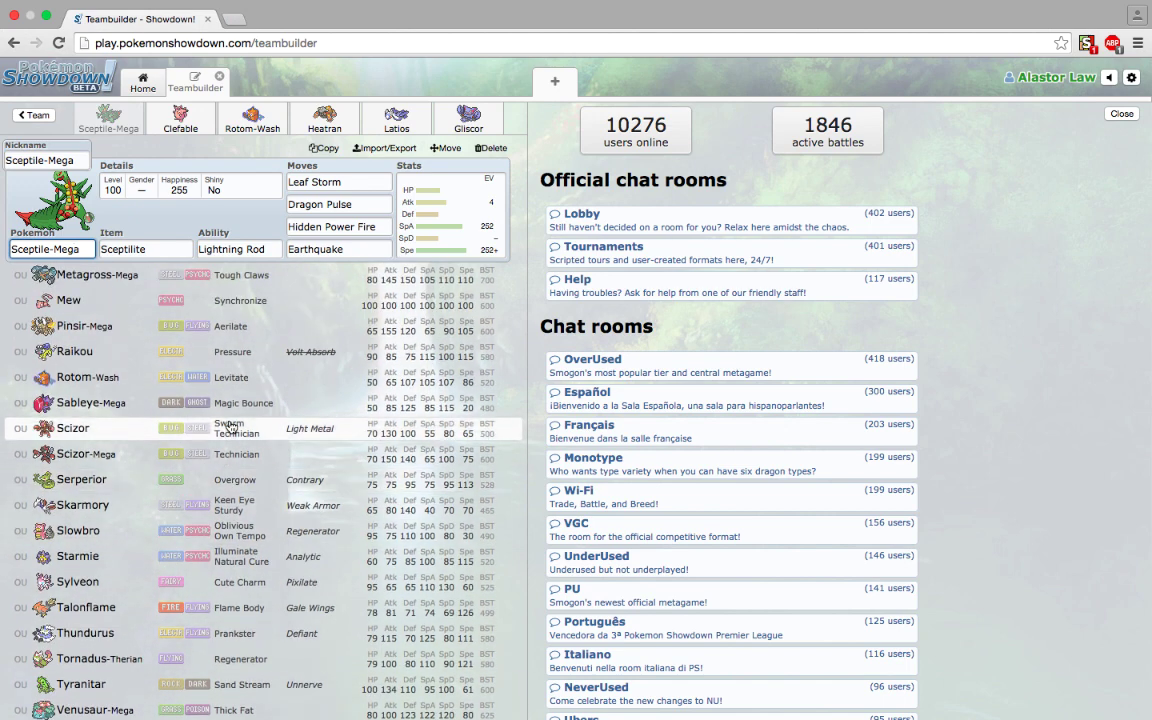
scroll(229, 427, "up", 2)
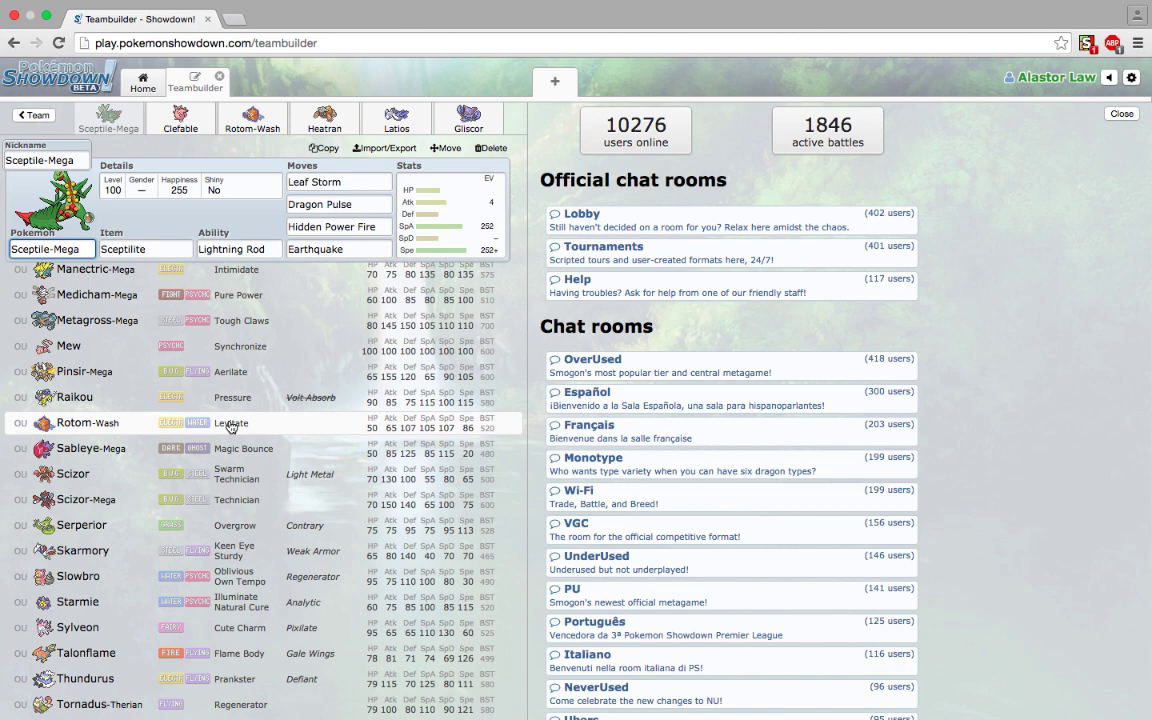
scroll(231, 427, "up", 10)
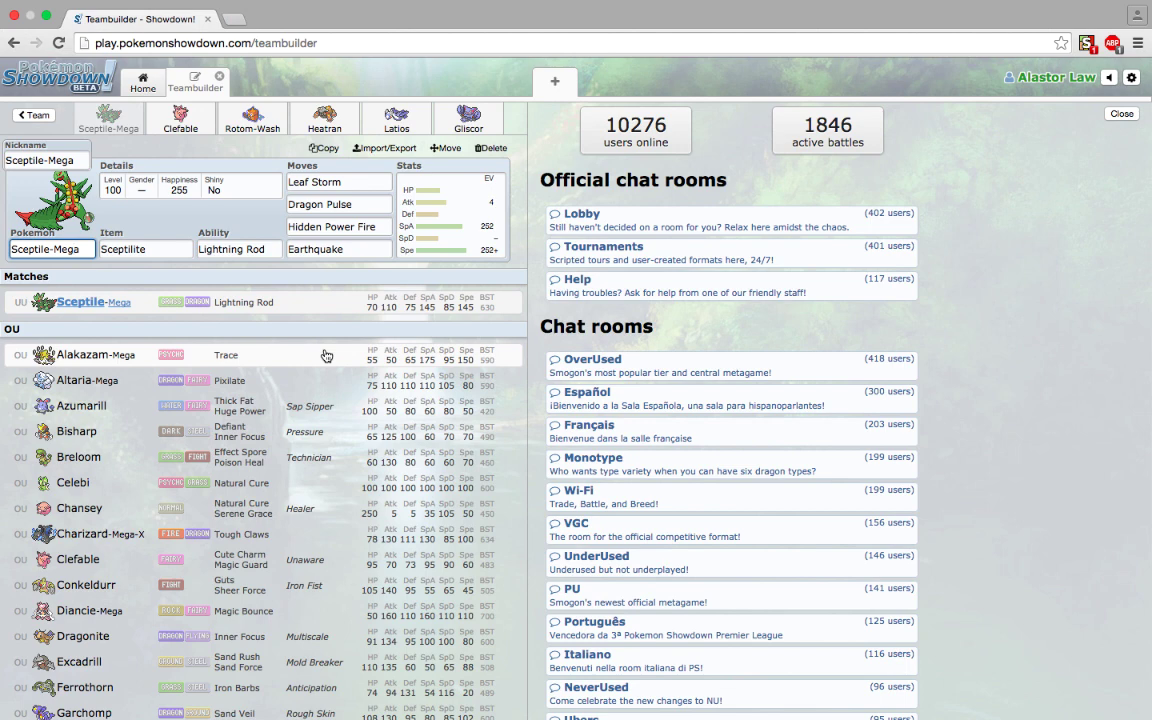
Inspect the options for Sceptile-Mega's first move, held item and pre-Mega ability
left_click(366, 189)
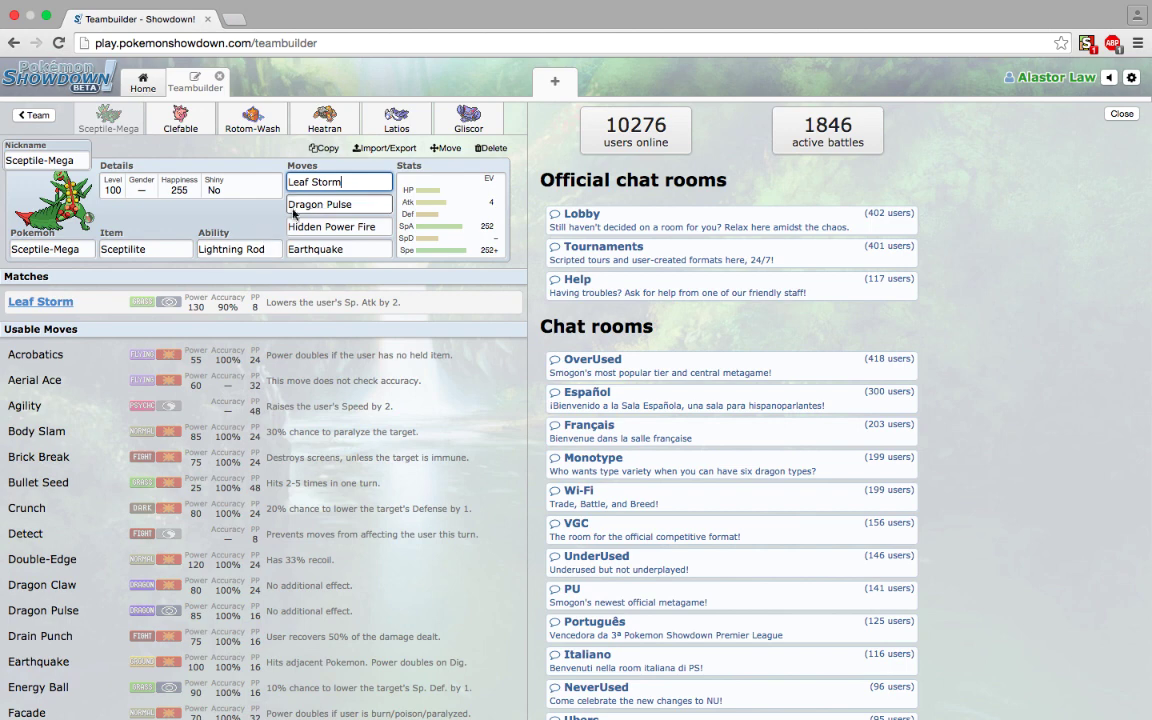
left_click(154, 251)
left_click(217, 249)
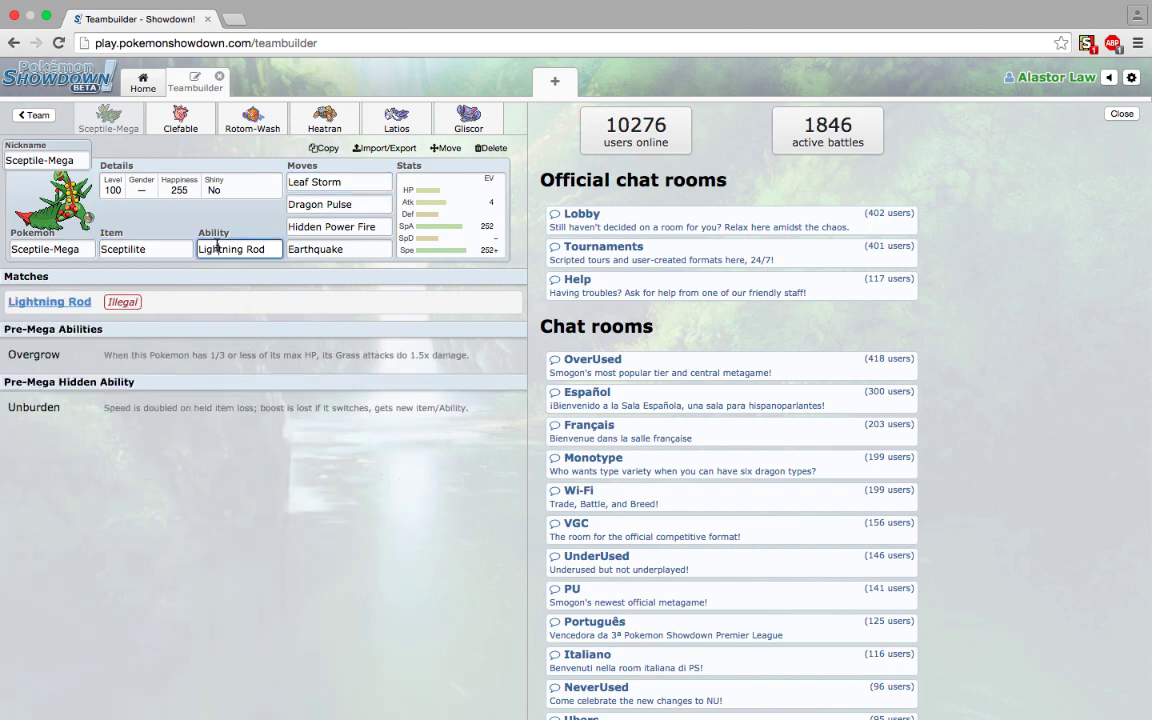
Examine the usable alternatives to Leaf Storm in the first move slot and review Sceptile-Mega's EVs, IVs and nature
left_click(345, 183)
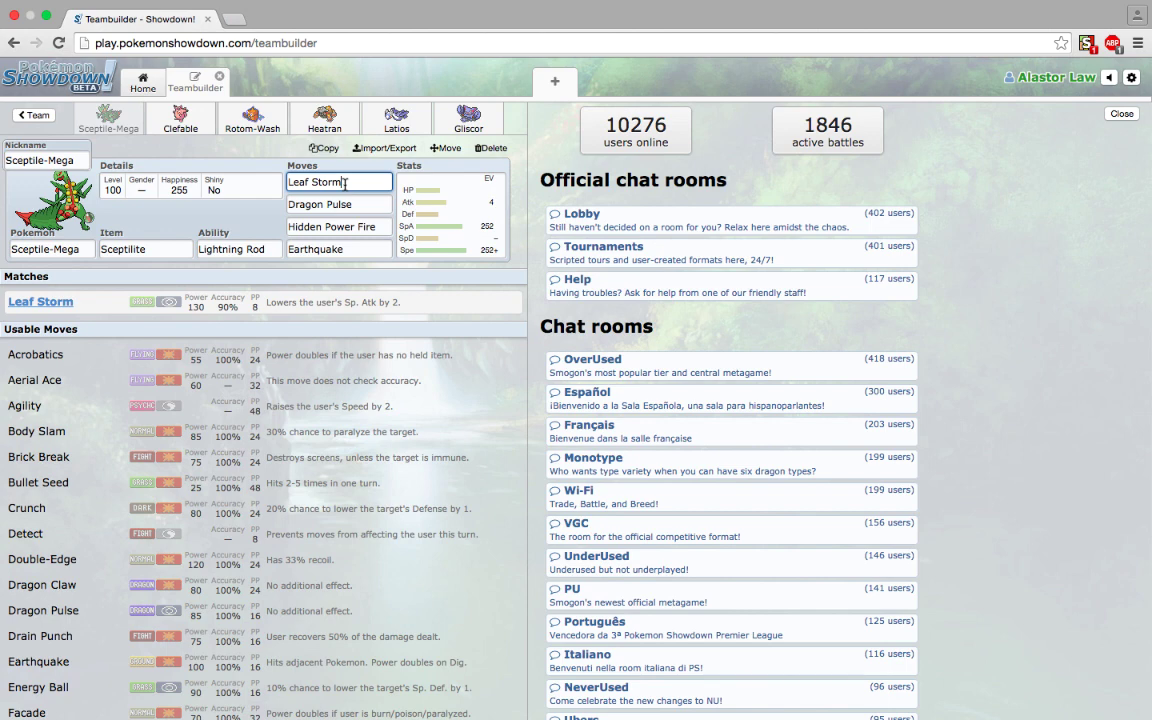
scroll(275, 476, "down", 2)
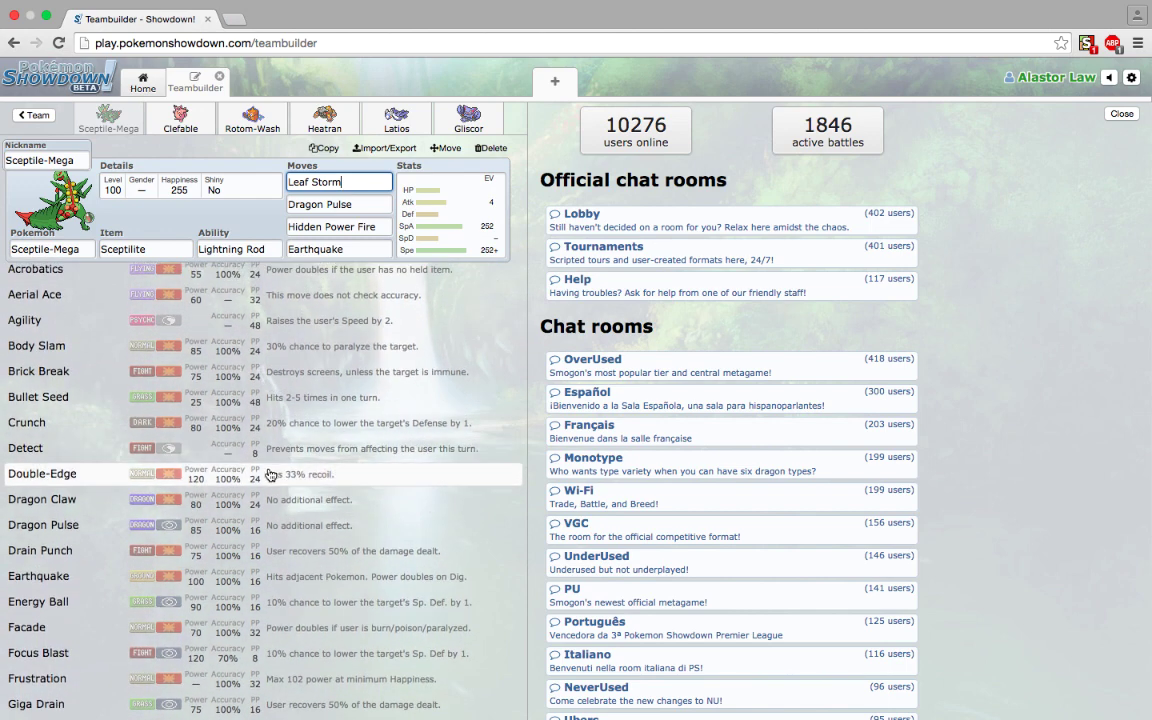
scroll(74, 607, "down", 1)
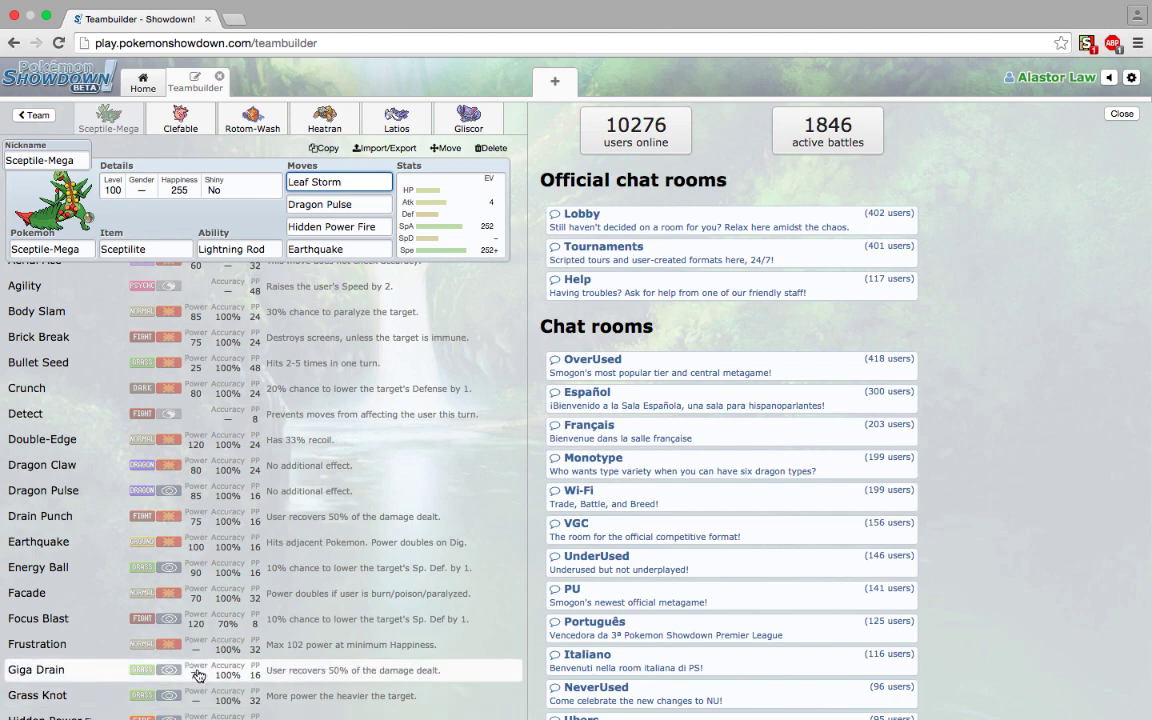
scroll(296, 404, "up", 5)
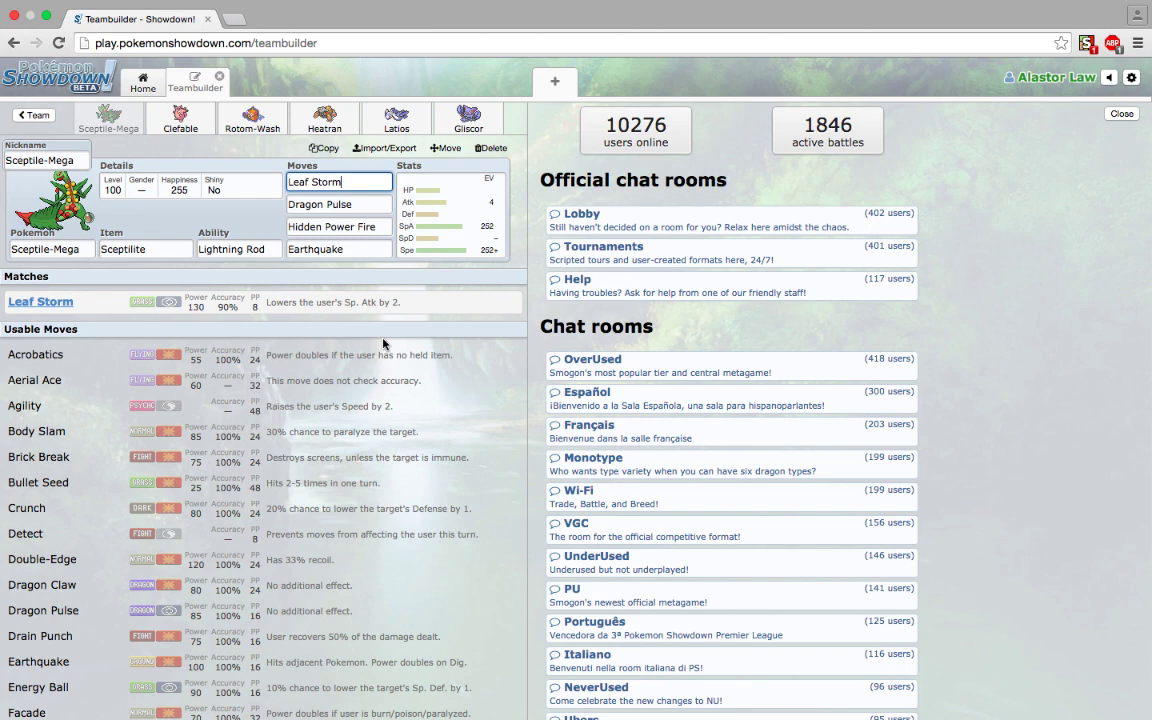
left_click(416, 212)
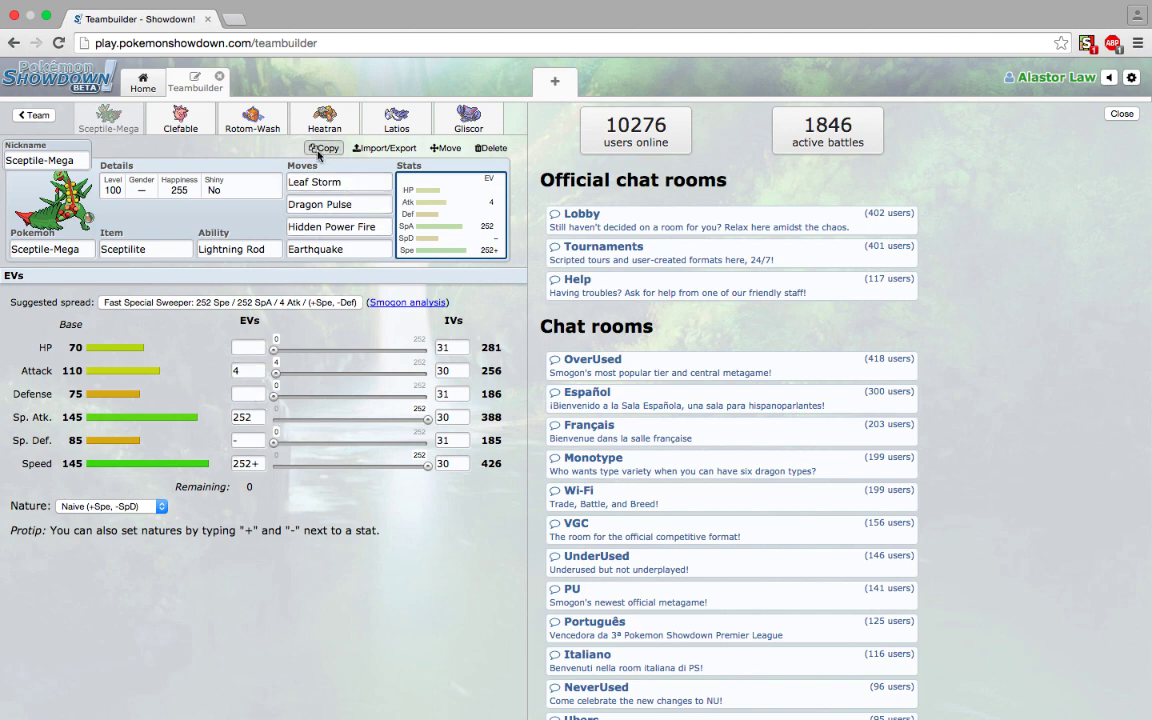
left_click(331, 182)
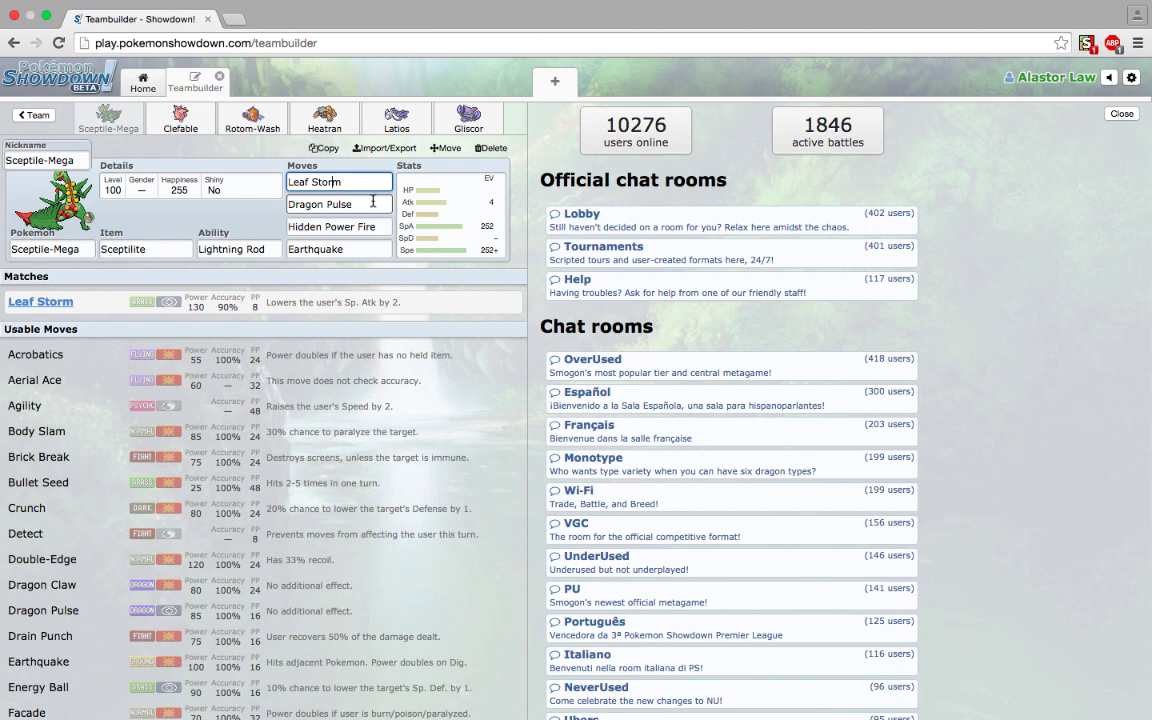
Look through the usable moves for Sceptile-Mega's second move slot, which holds Dragon Pulse
left_click(363, 206)
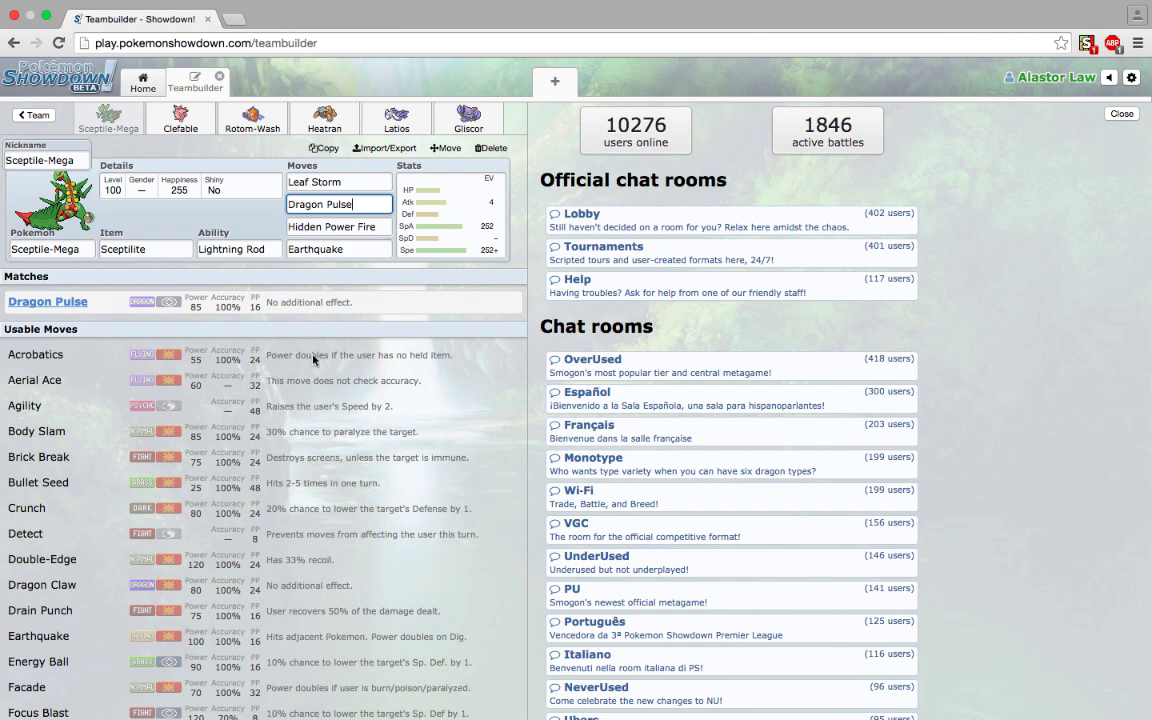
scroll(308, 489, "down", 5)
scroll(307, 492, "up", 3)
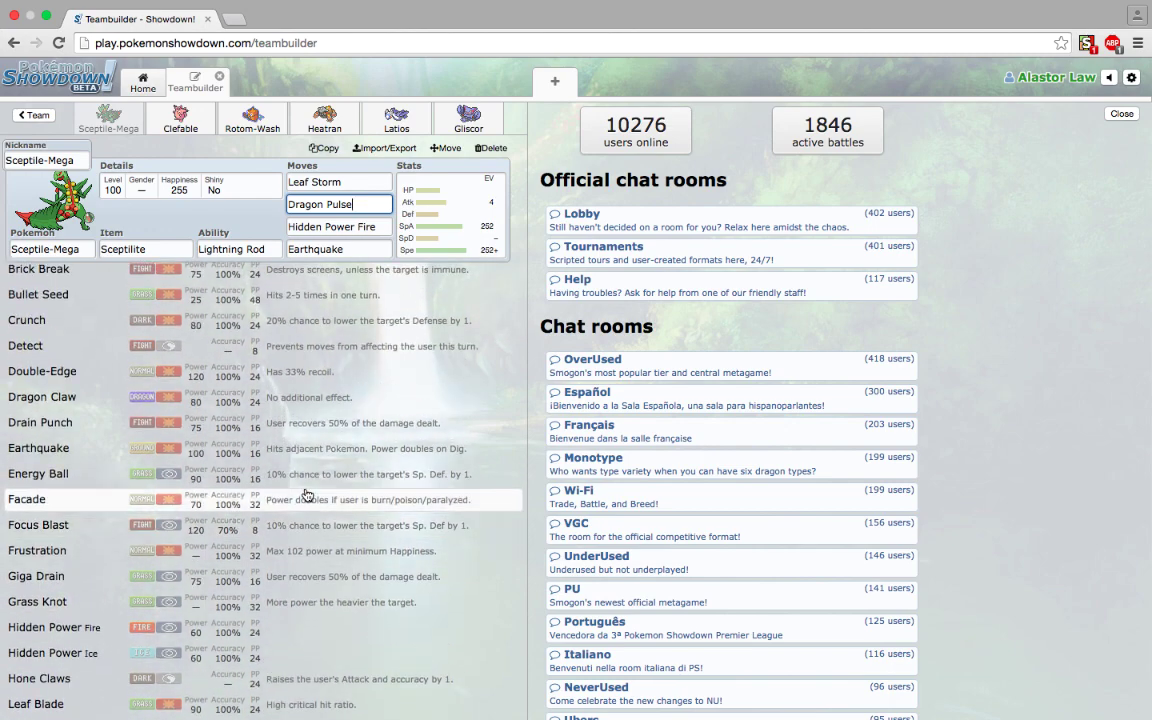
Look through the OU Pokémon from Alakazam-Mega to Rotom-Wash for Sceptile-Mega's matchups, comparing their types and base stats
scroll(310, 480, "up", 4)
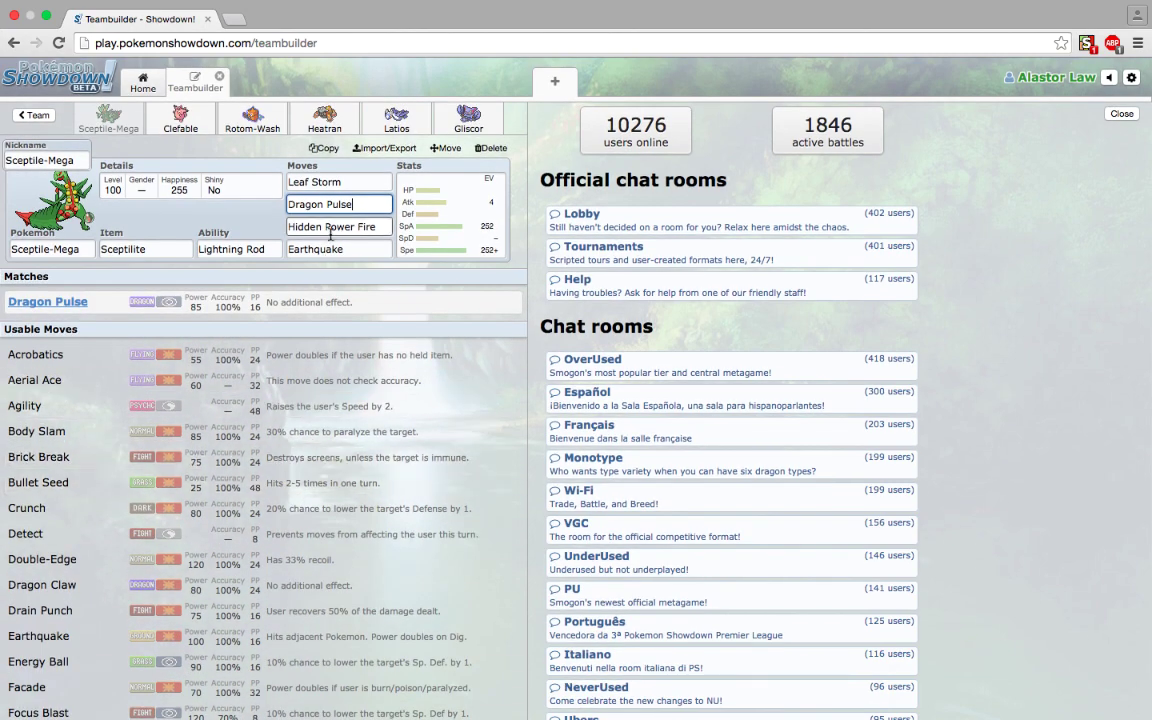
left_click(66, 250)
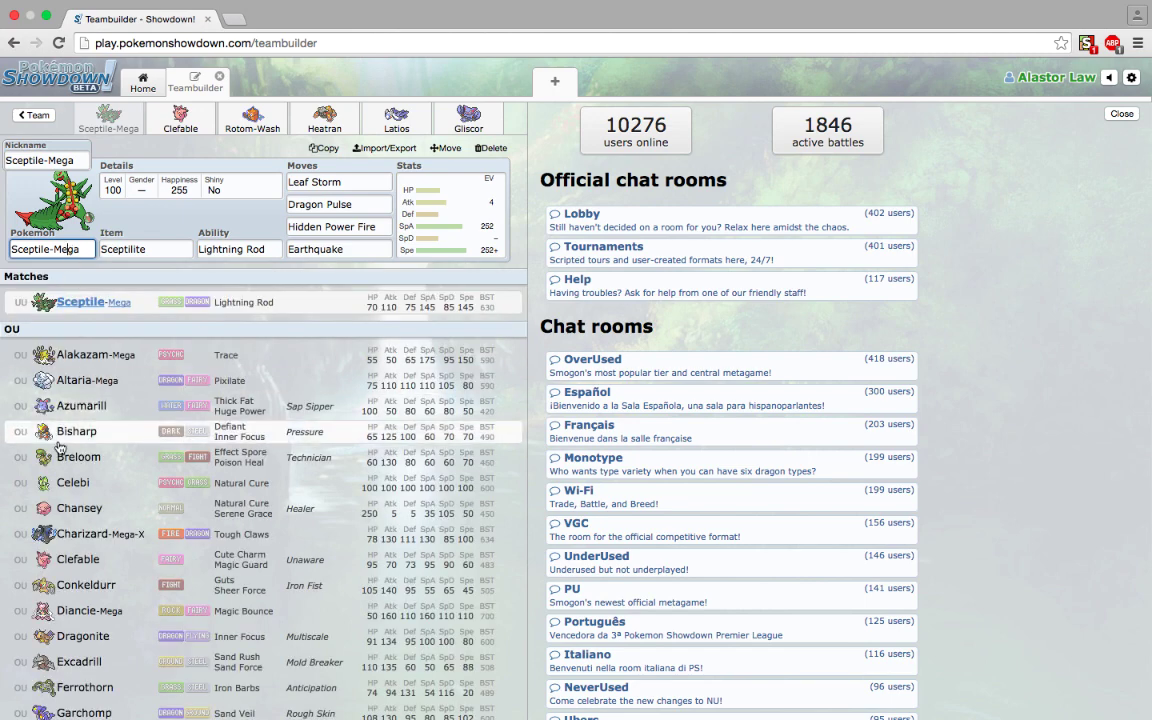
scroll(143, 654, "down", 3)
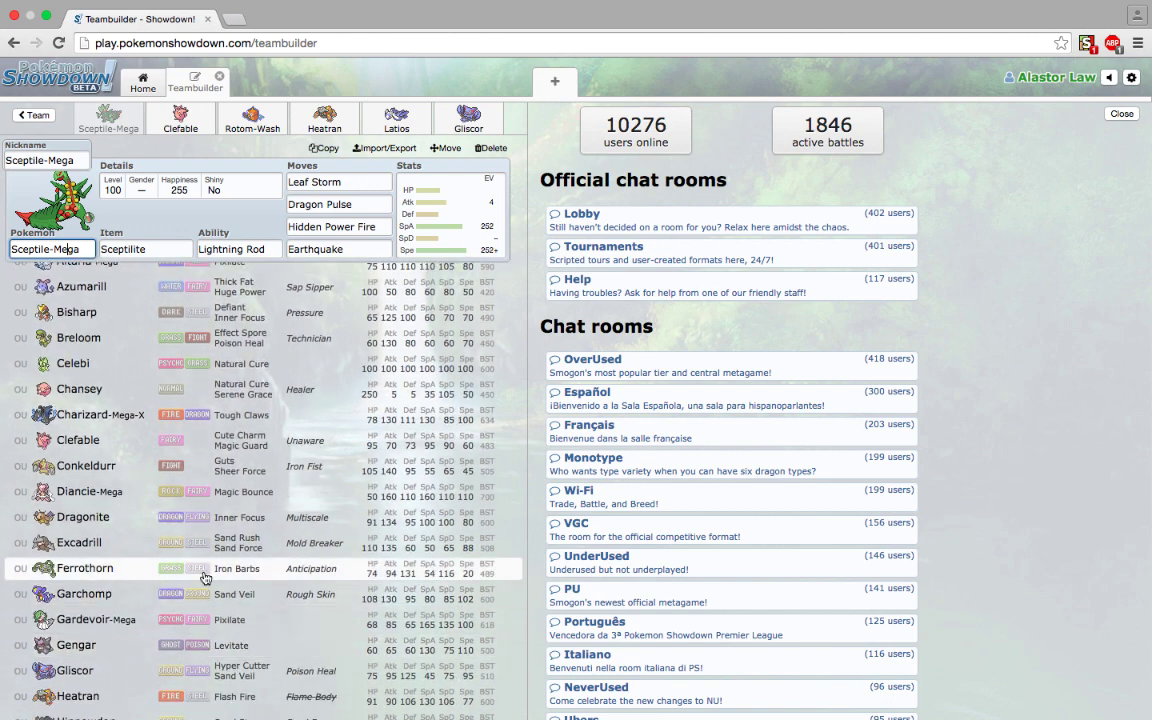
scroll(162, 609, "down", 1)
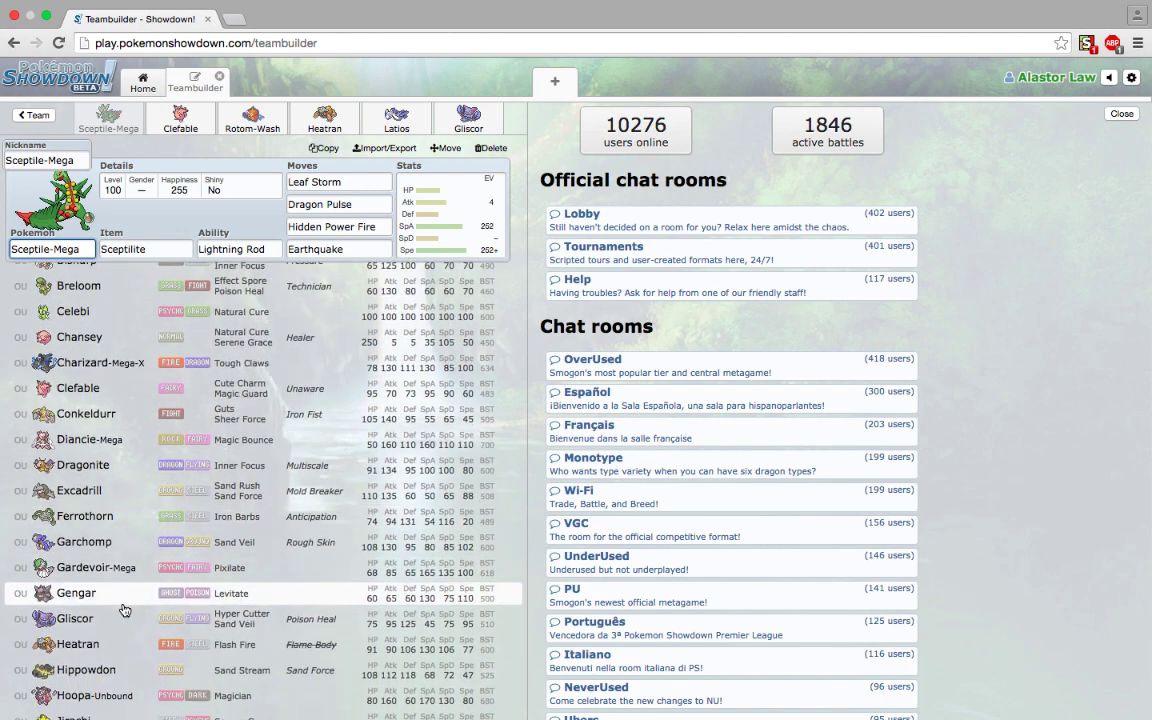
scroll(124, 610, "down", 1)
scroll(124, 610, "down", 1)
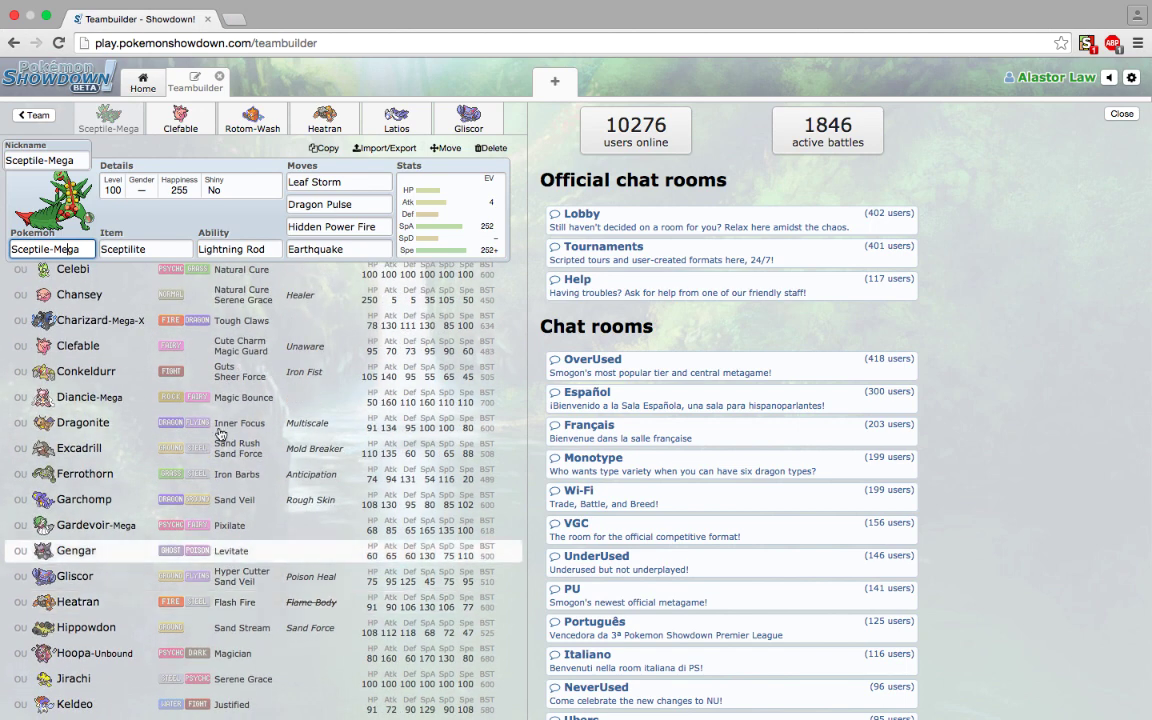
scroll(71, 628, "down", 2)
scroll(72, 627, "down", 2)
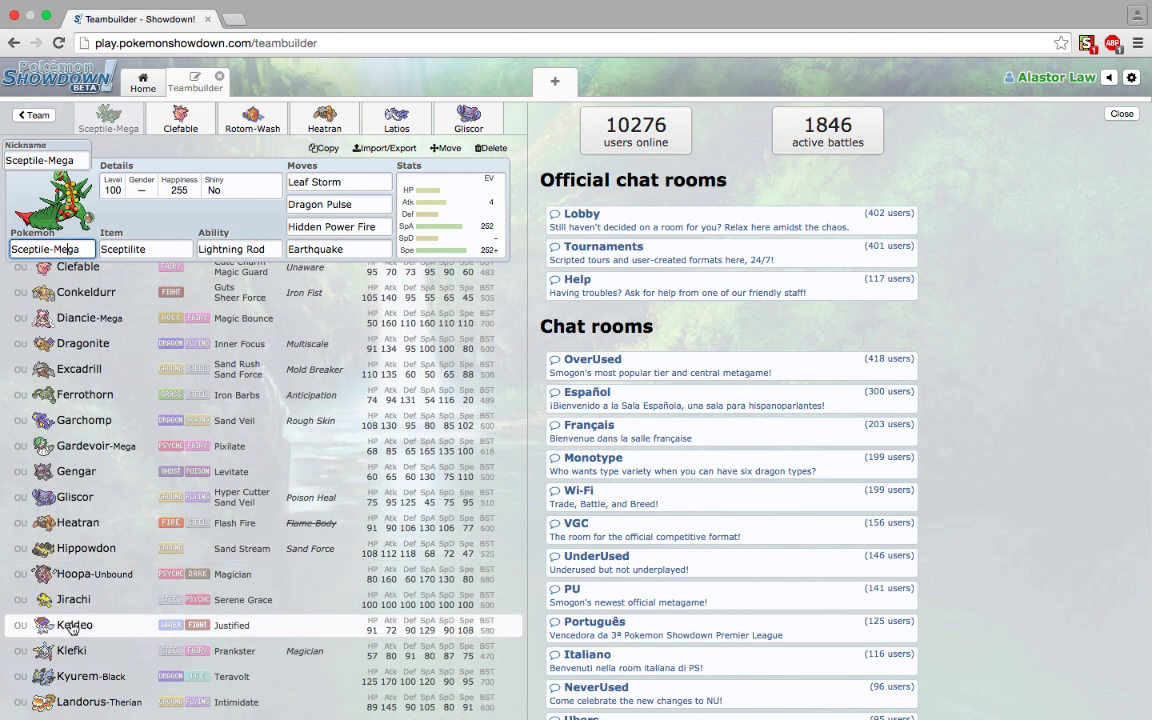
scroll(139, 605, "down", 1)
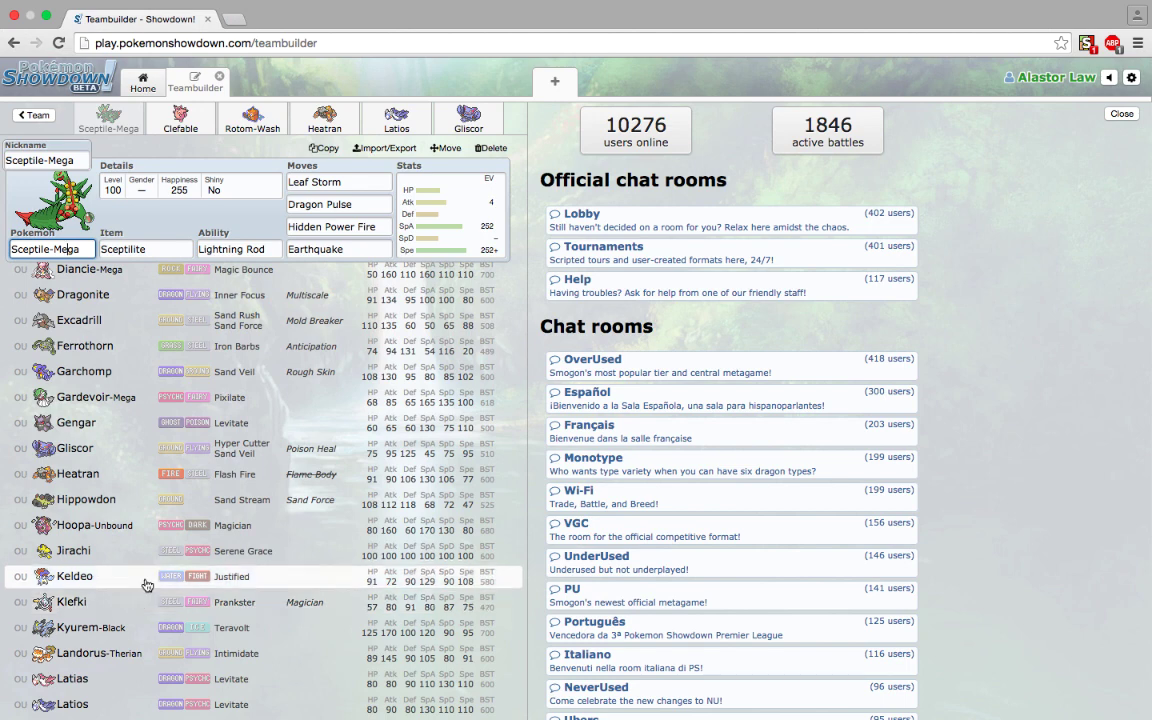
scroll(241, 449, "down", 3)
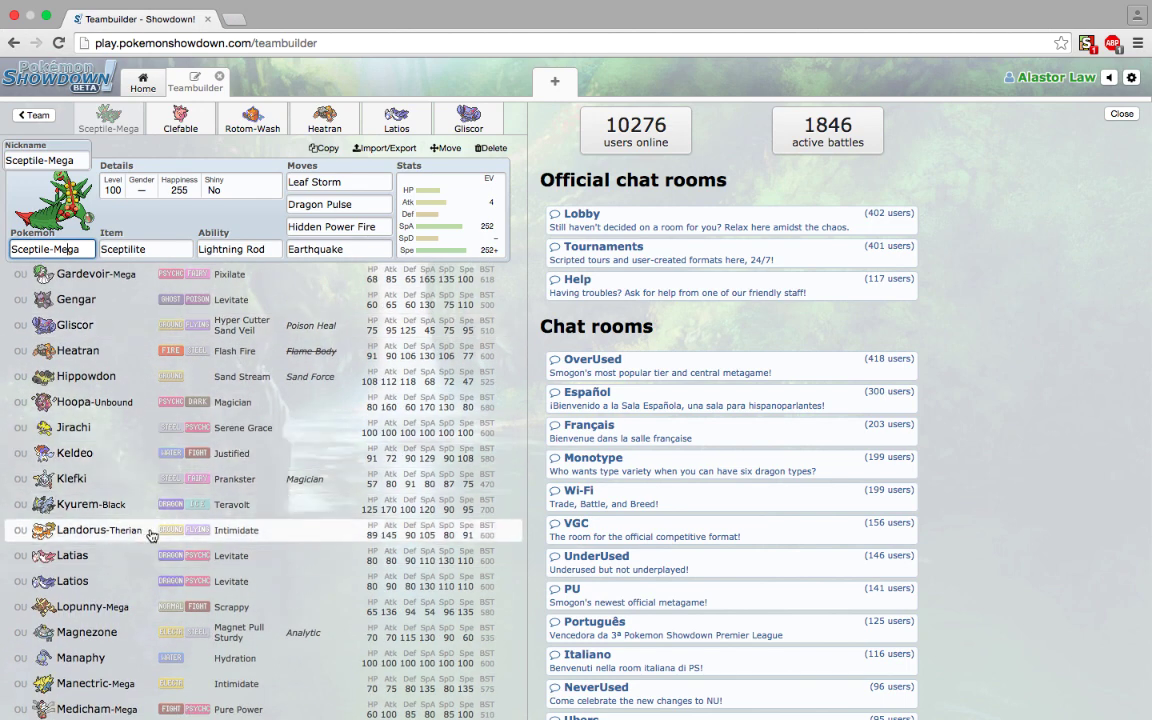
scroll(150, 535, "down", 3)
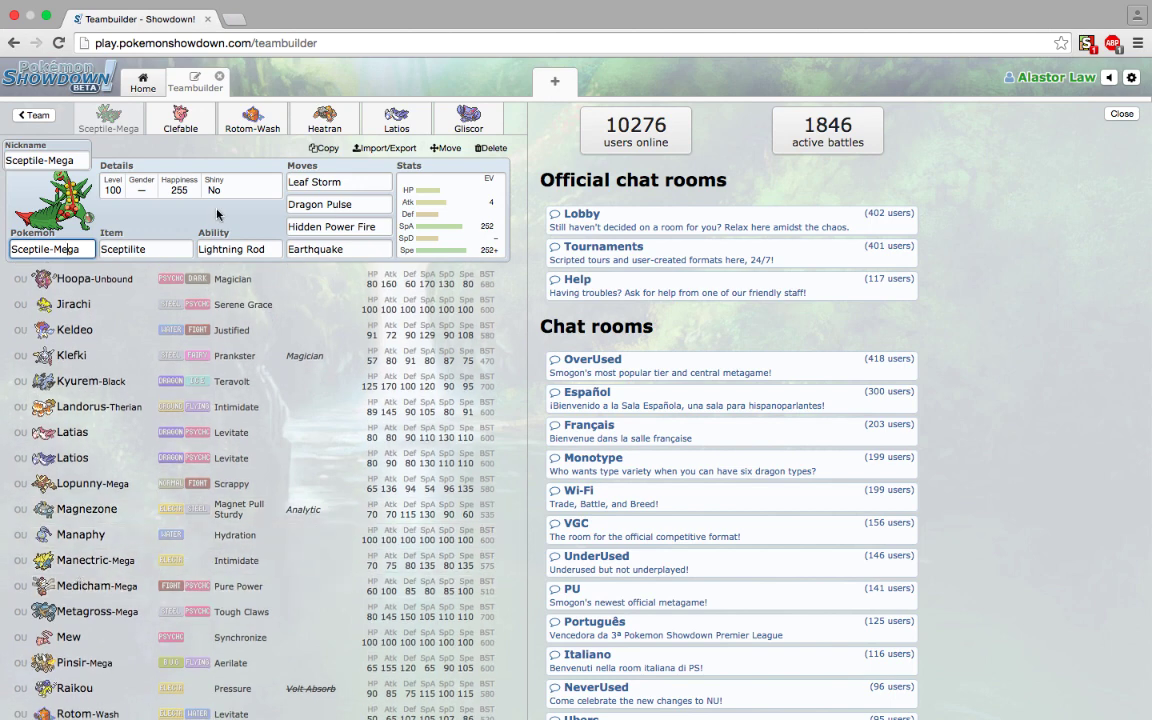
Compare the details of Sceptile-Mega's Dragon Pulse, Leaf Storm and Hidden Power Fire
left_click(357, 205)
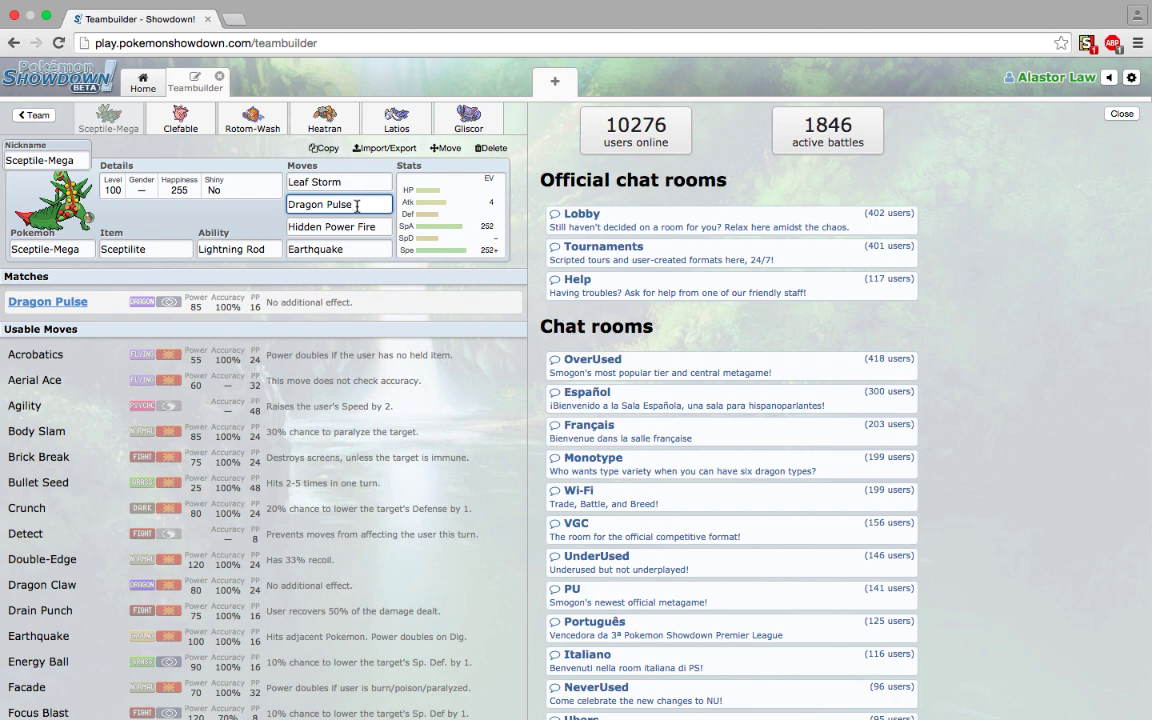
left_click(353, 181)
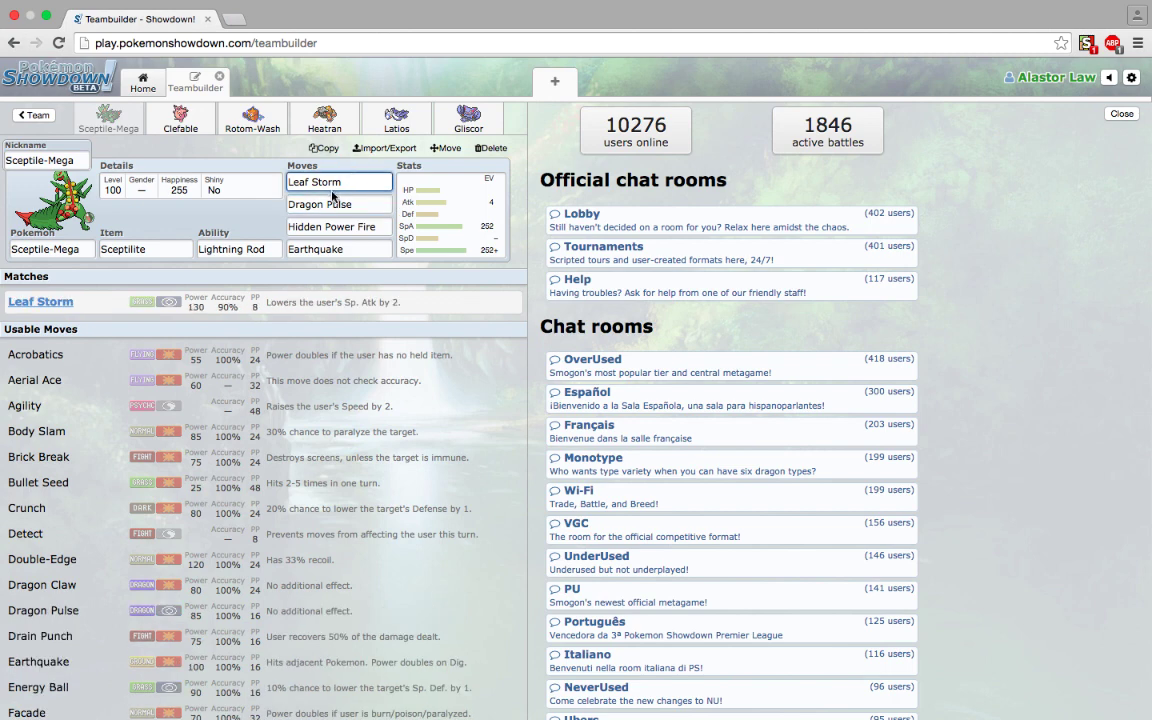
left_click(355, 208)
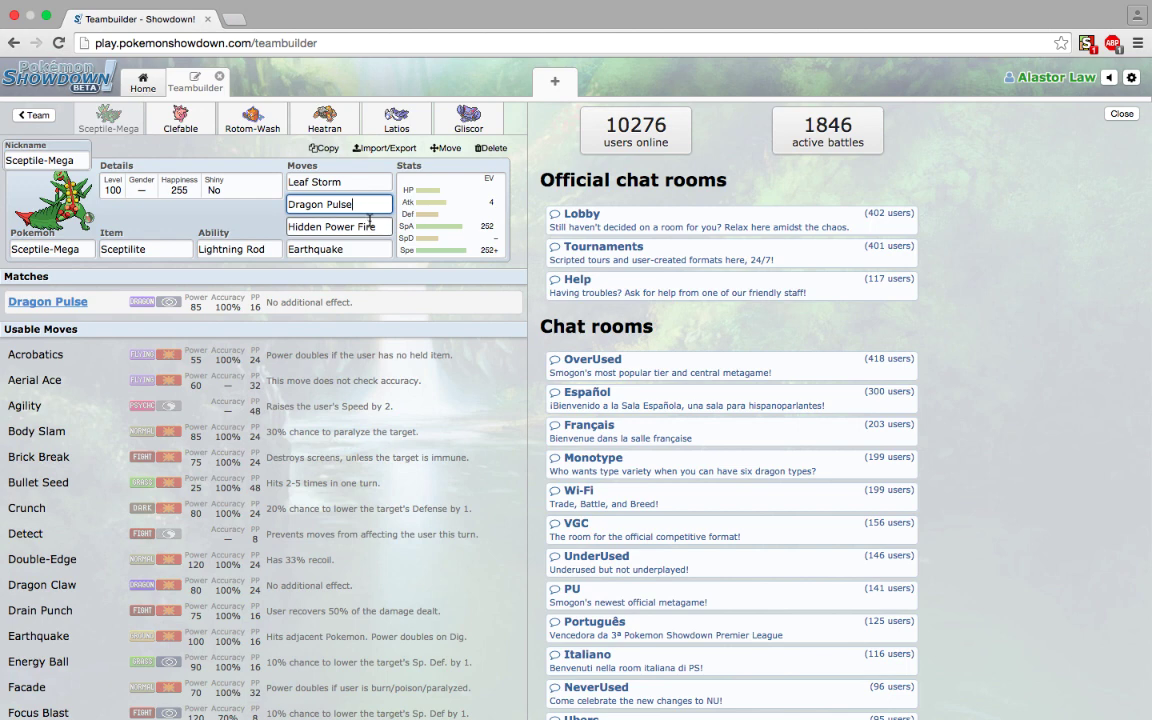
left_click(378, 228)
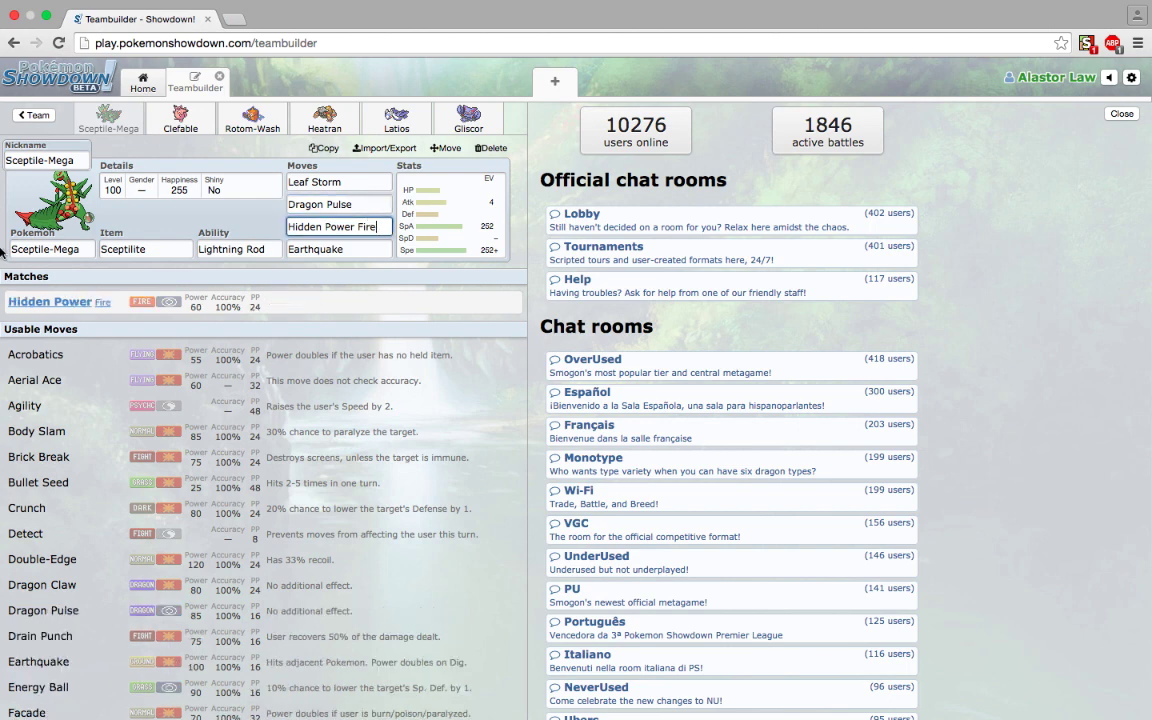
Scan the OU species list for Pokémon that Sceptile-Mega's Hidden Power Fire is meant to hit
left_click(55, 249)
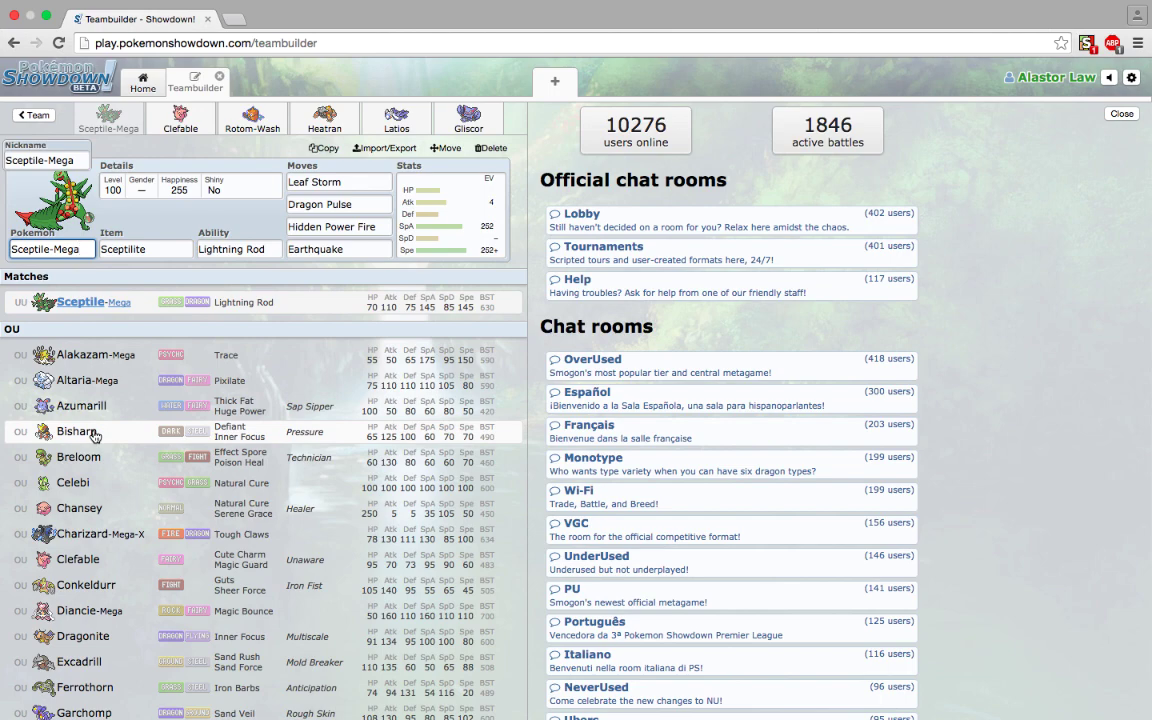
scroll(93, 432, "down", 5)
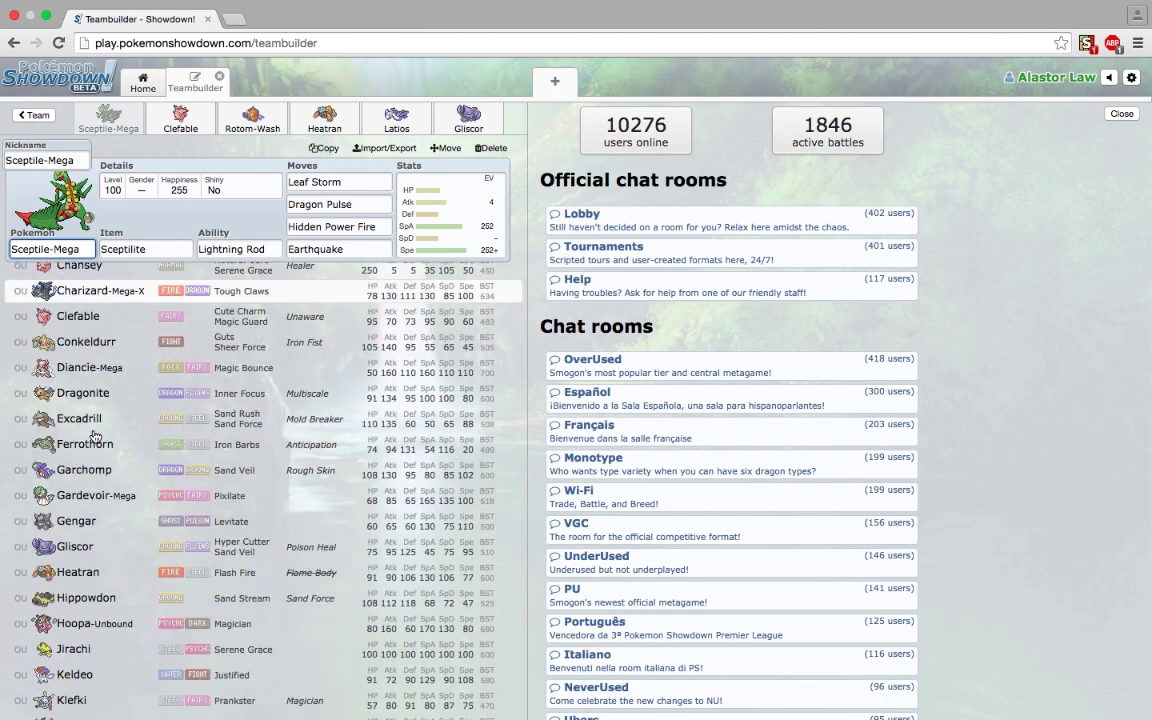
scroll(93, 435, "down", 4)
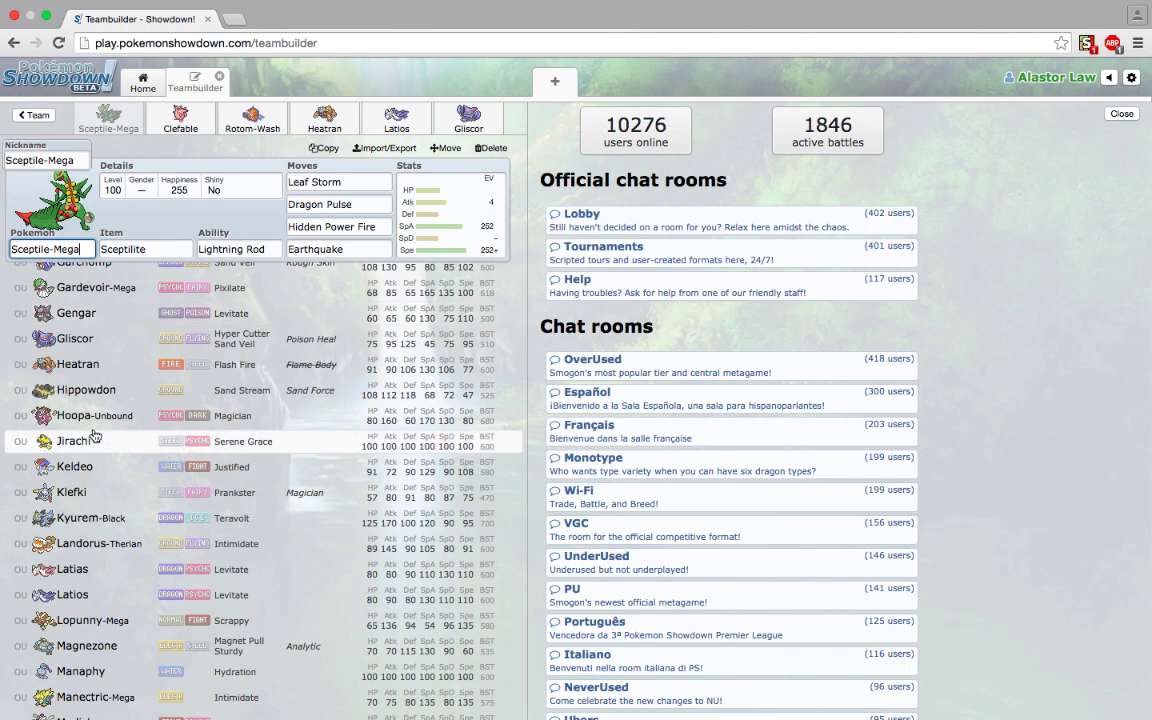
scroll(94, 436, "down", 1)
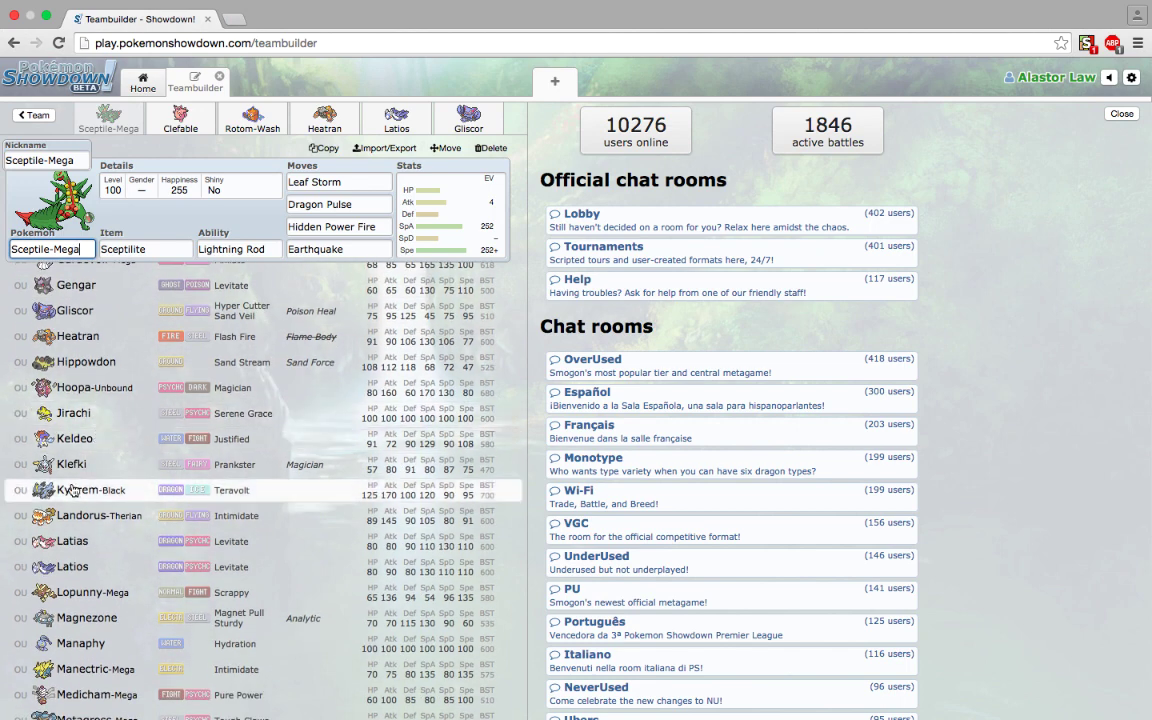
scroll(80, 480, "down", 3)
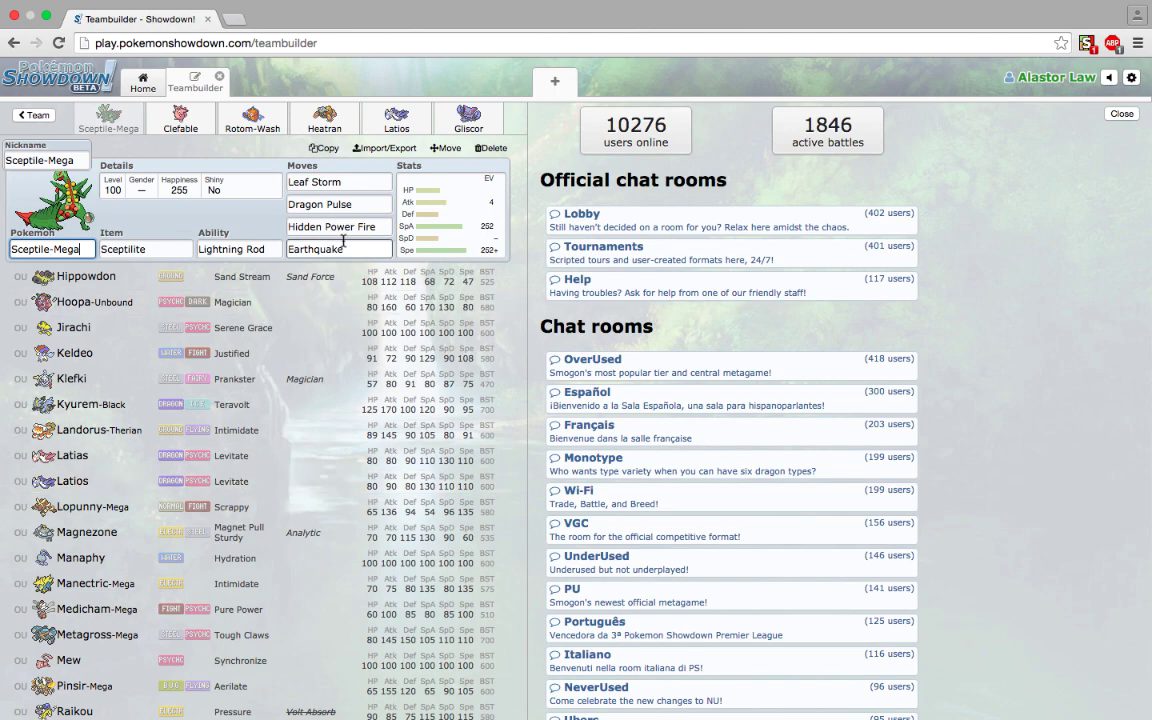
scroll(266, 352, "down", 2)
scroll(266, 352, "up", 8)
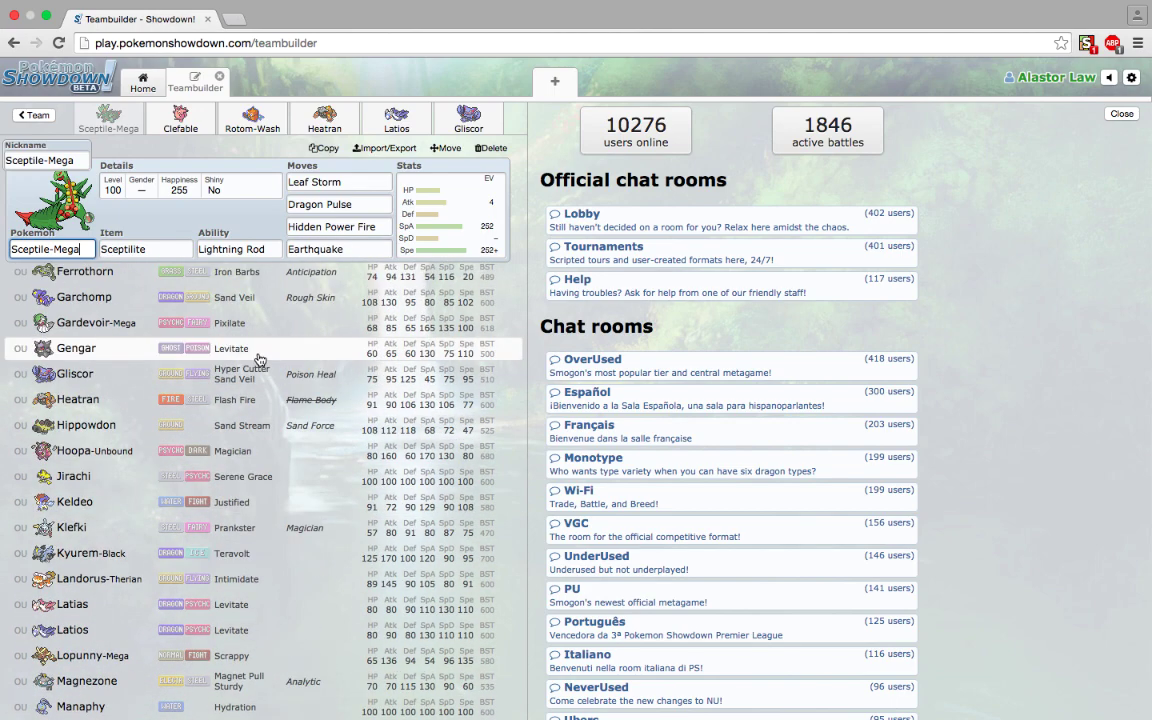
Check Sceptile-Mega's Earthquake against the first OU Pokémon in the species list, and review its EVs, IVs and nature
left_click(350, 250)
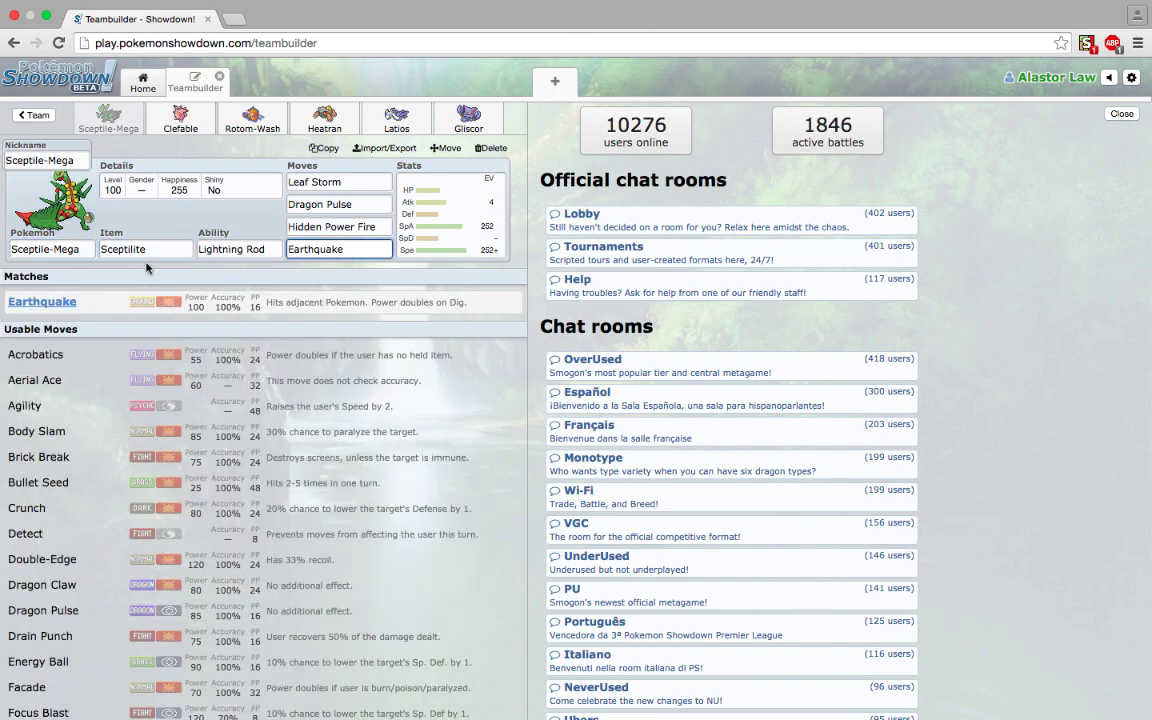
left_click(80, 251)
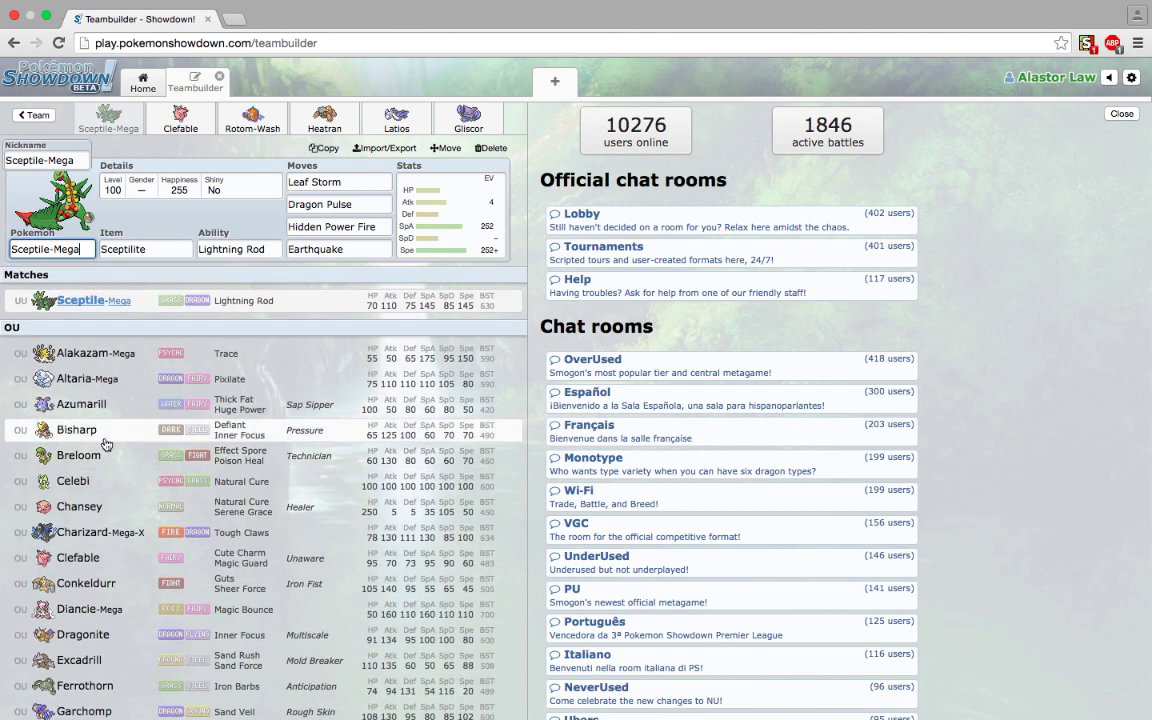
left_click(419, 233)
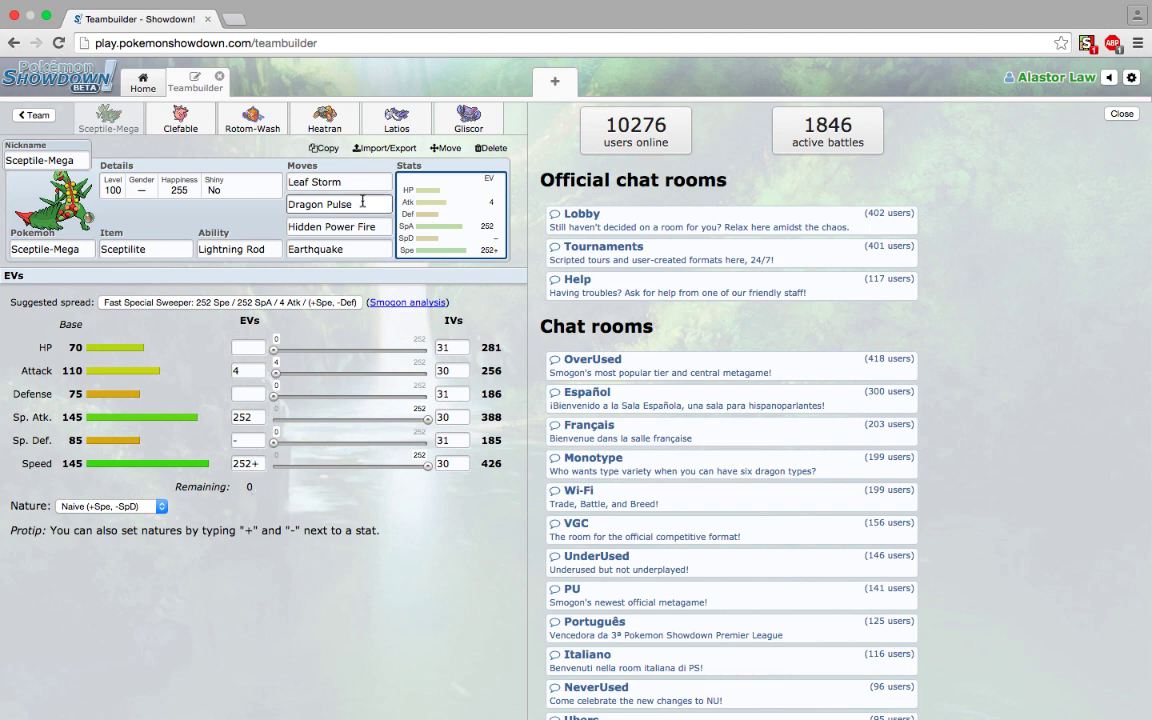
Open the Clefable set and inspect its held item, ability options and first move
left_click(180, 118)
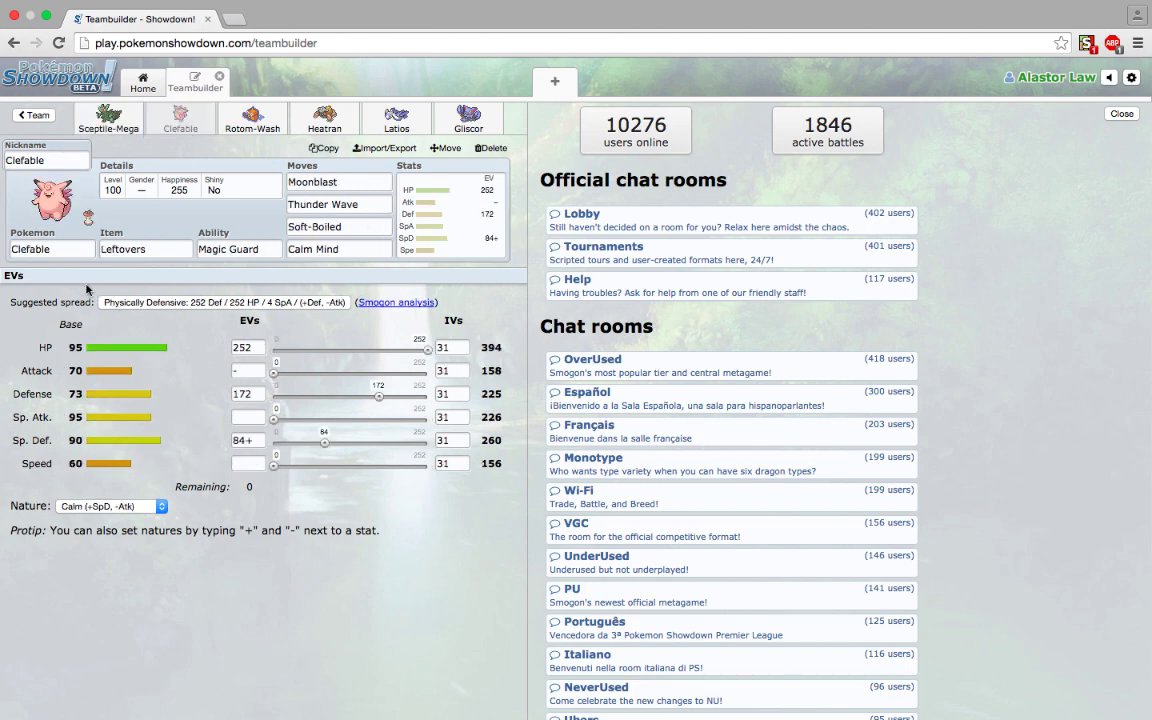
left_click(168, 248)
left_click(242, 249)
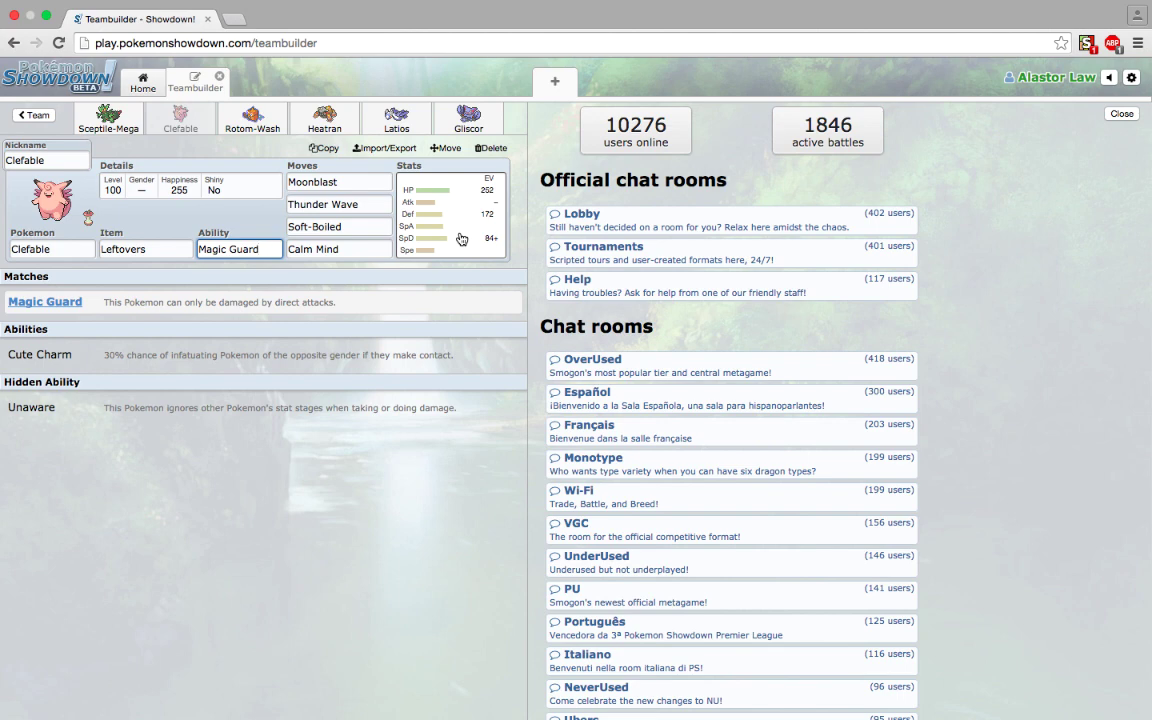
key("Tab")
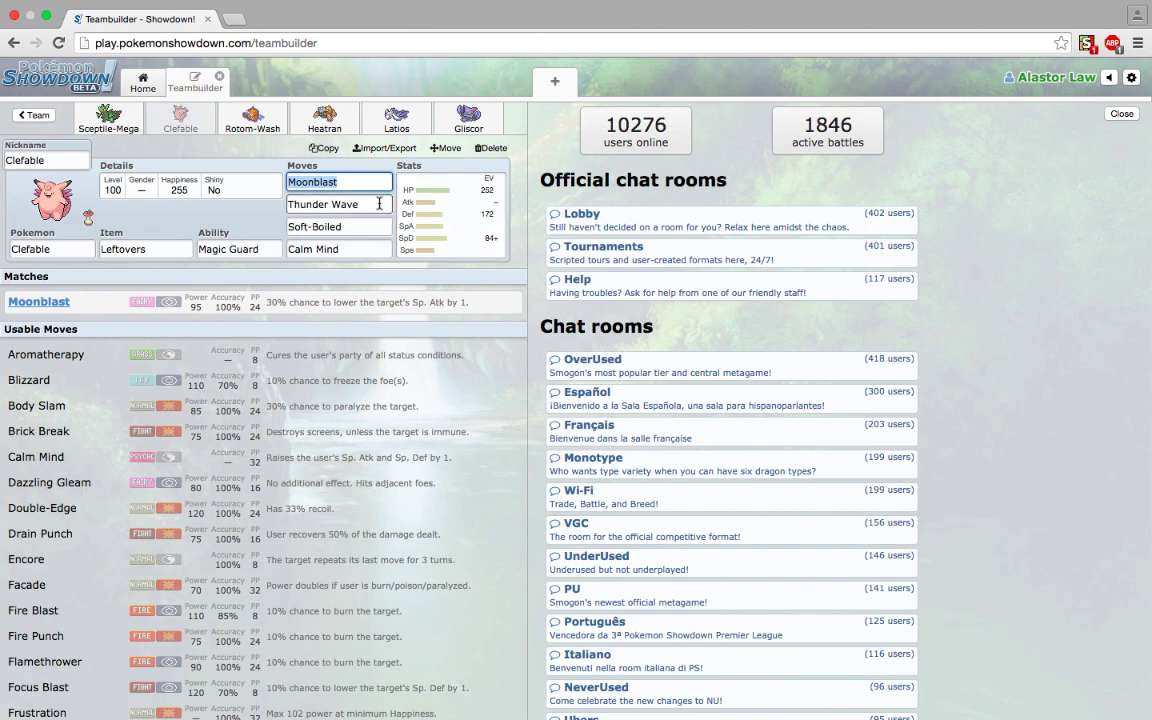
Set Clefable's Attack IV to 0
left_click(418, 196)
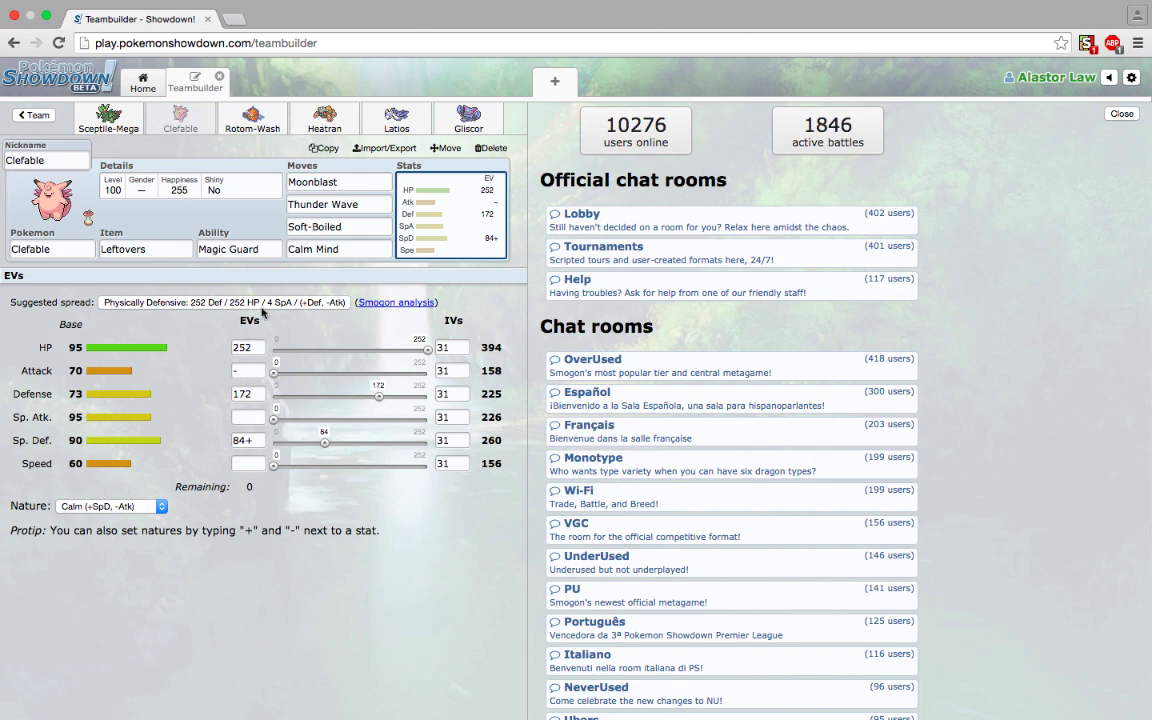
left_click(447, 370)
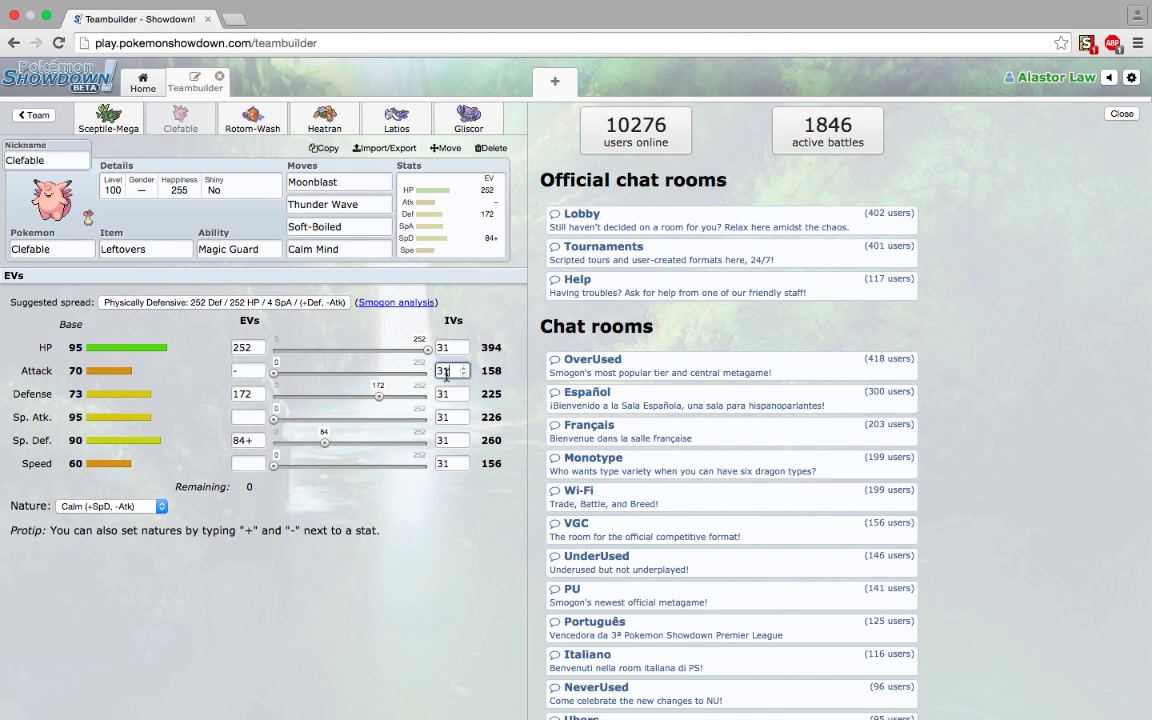
key("BackSpace")
key("BackSpace")
type("0")
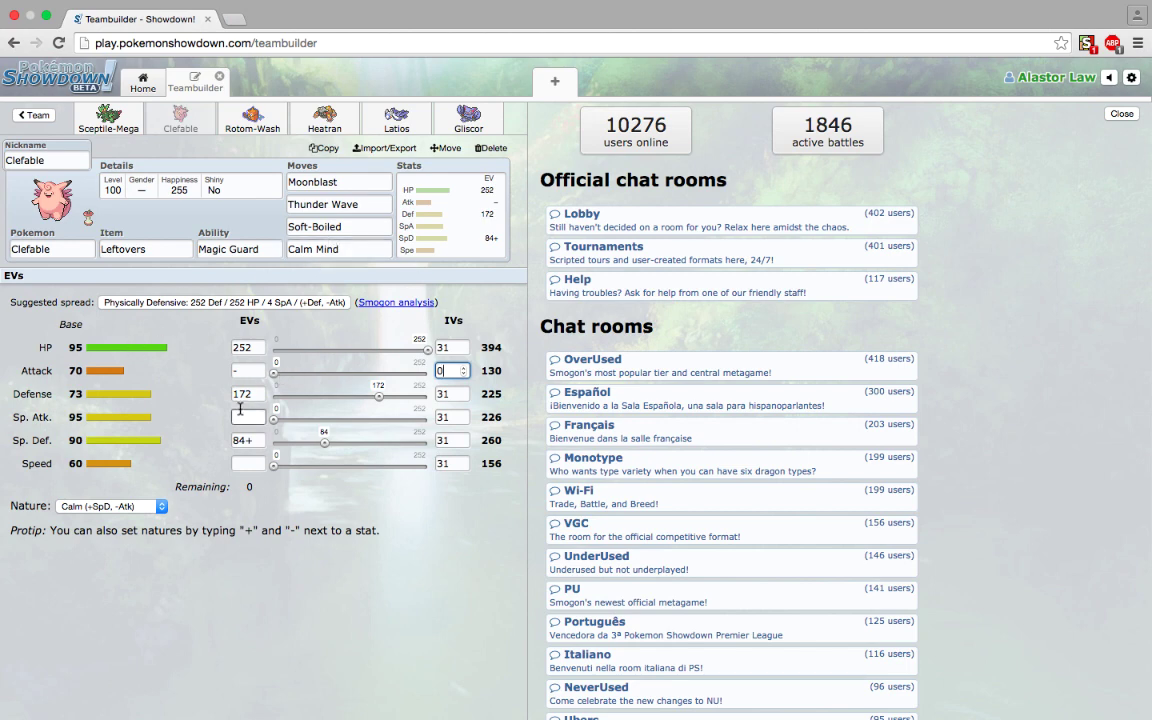
Scan the OU species list from Clefable's set to examine its matchups against the tier's Pokémon
left_click(74, 248)
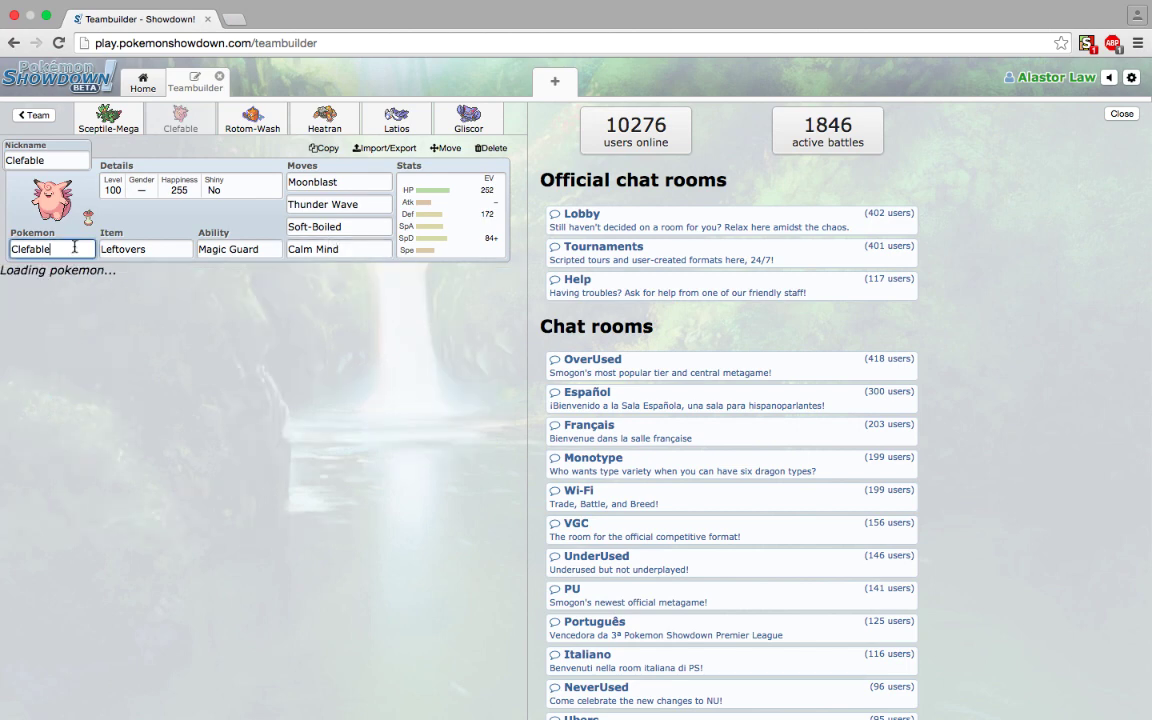
scroll(190, 494, "down", 1)
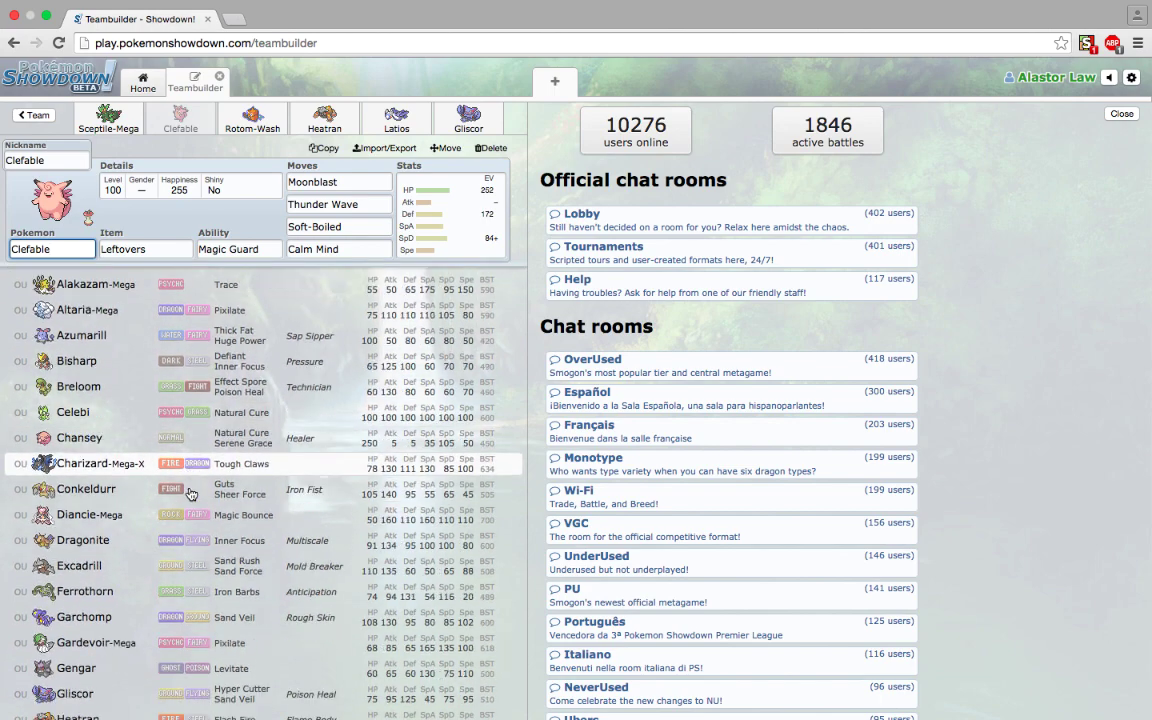
scroll(190, 494, "down", 3)
scroll(190, 494, "down", 1)
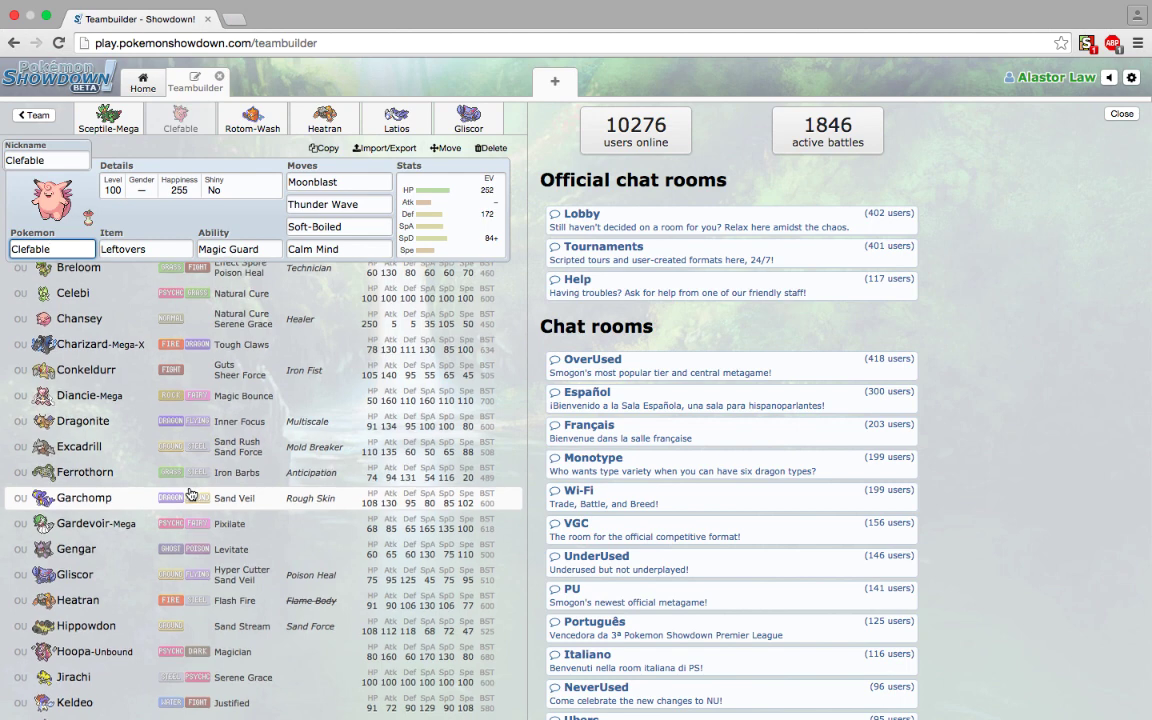
scroll(194, 494, "down", 1)
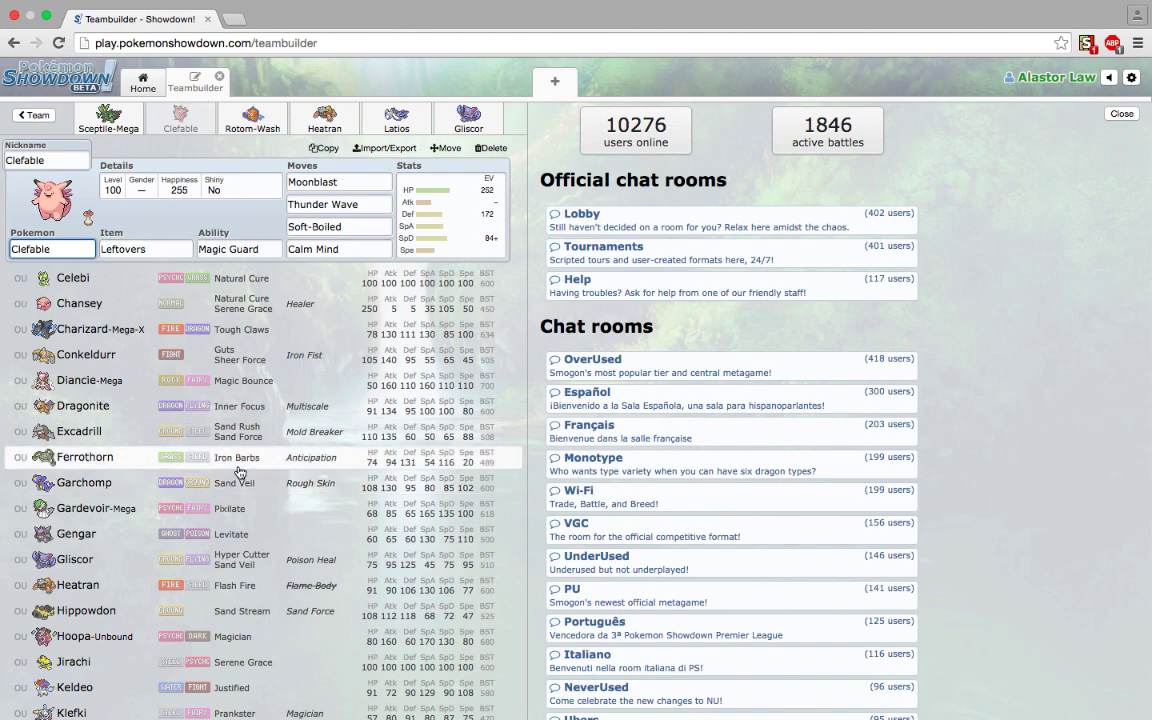
scroll(239, 472, "down", 3)
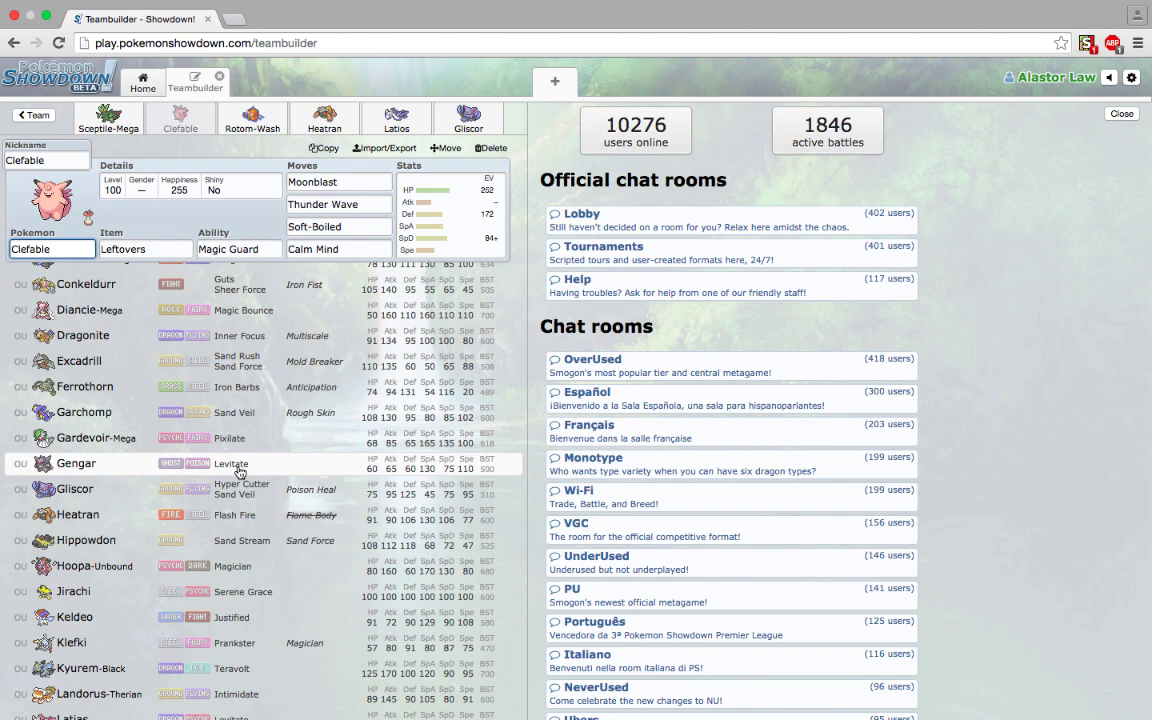
scroll(239, 472, "down", 3)
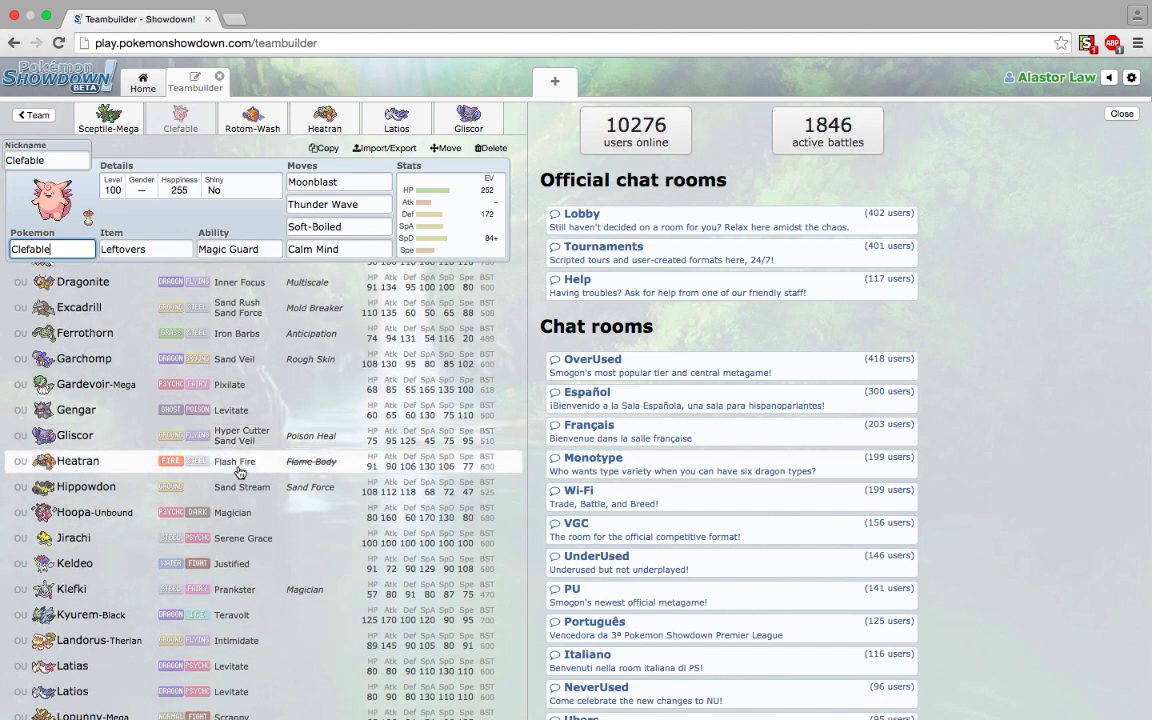
scroll(239, 472, "down", 2)
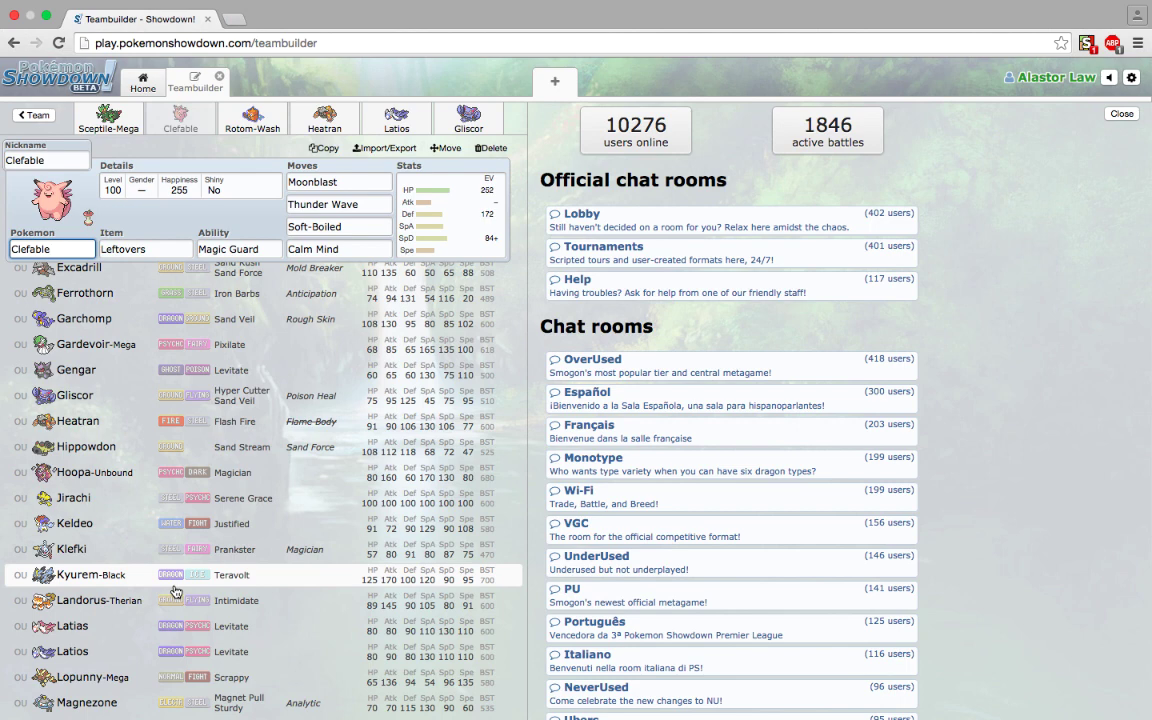
scroll(258, 514, "down", 5)
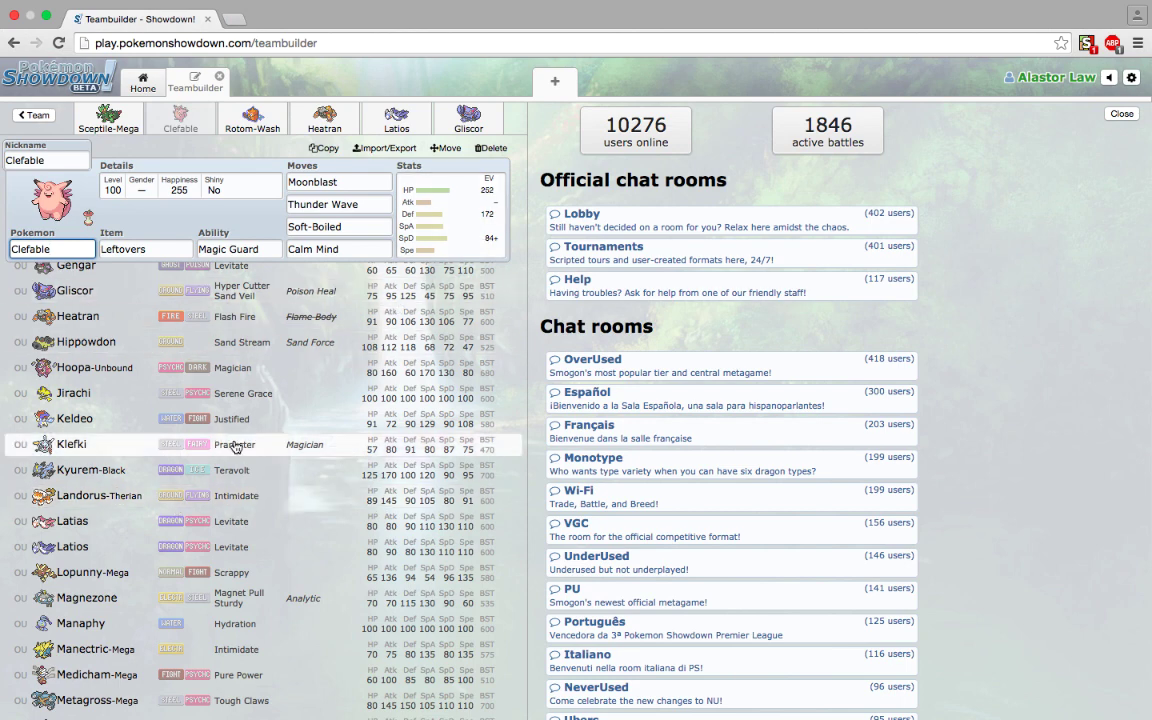
scroll(235, 447, "down", 5)
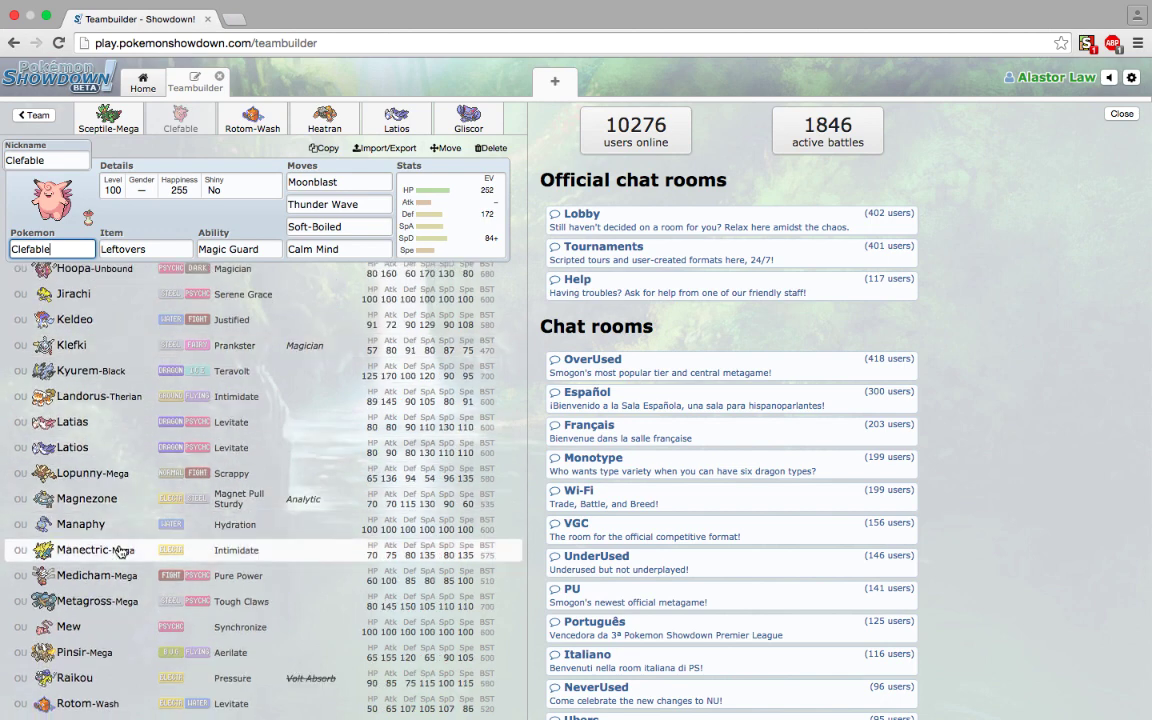
scroll(120, 551, "down", 2)
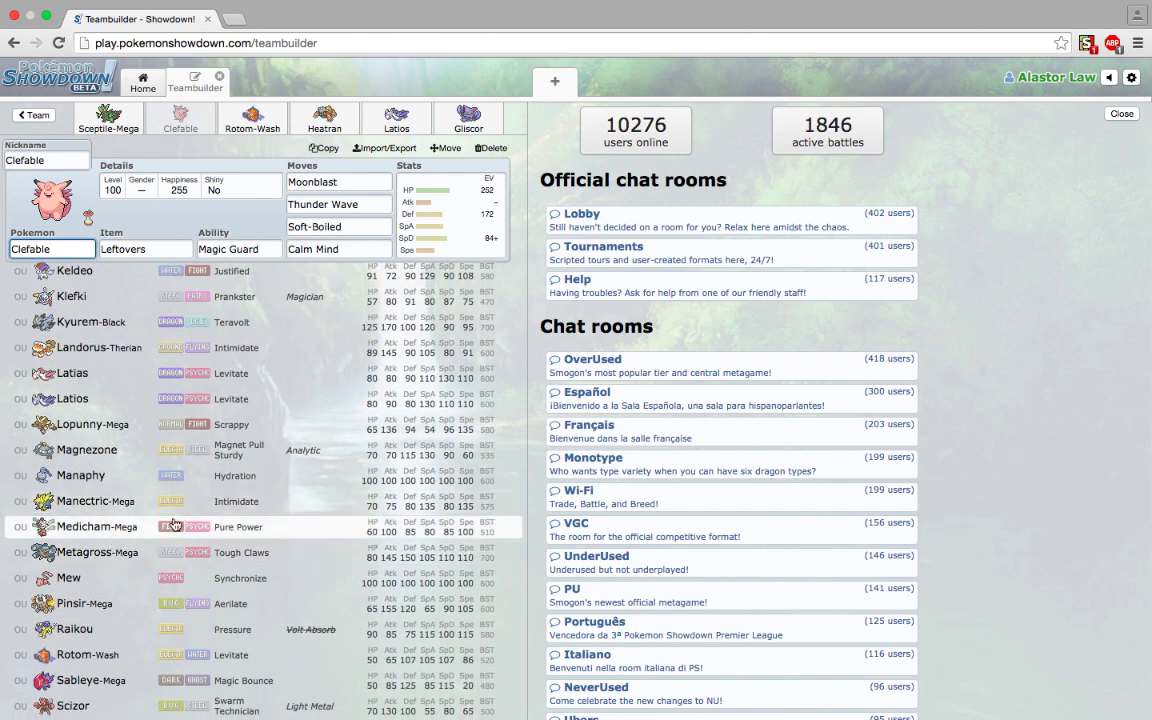
scroll(173, 524, "down", 5)
scroll(300, 280, "up", 20)
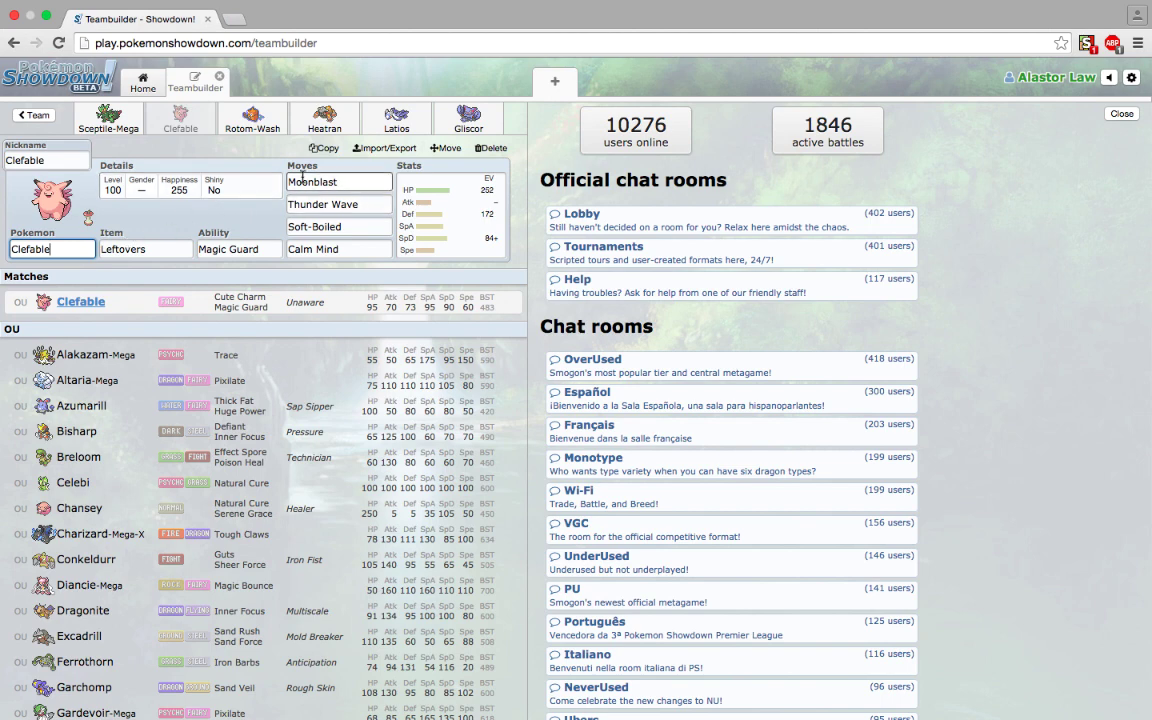
Open the Rotom-Wash set and scan the OU species list for its matchups
left_click(254, 122)
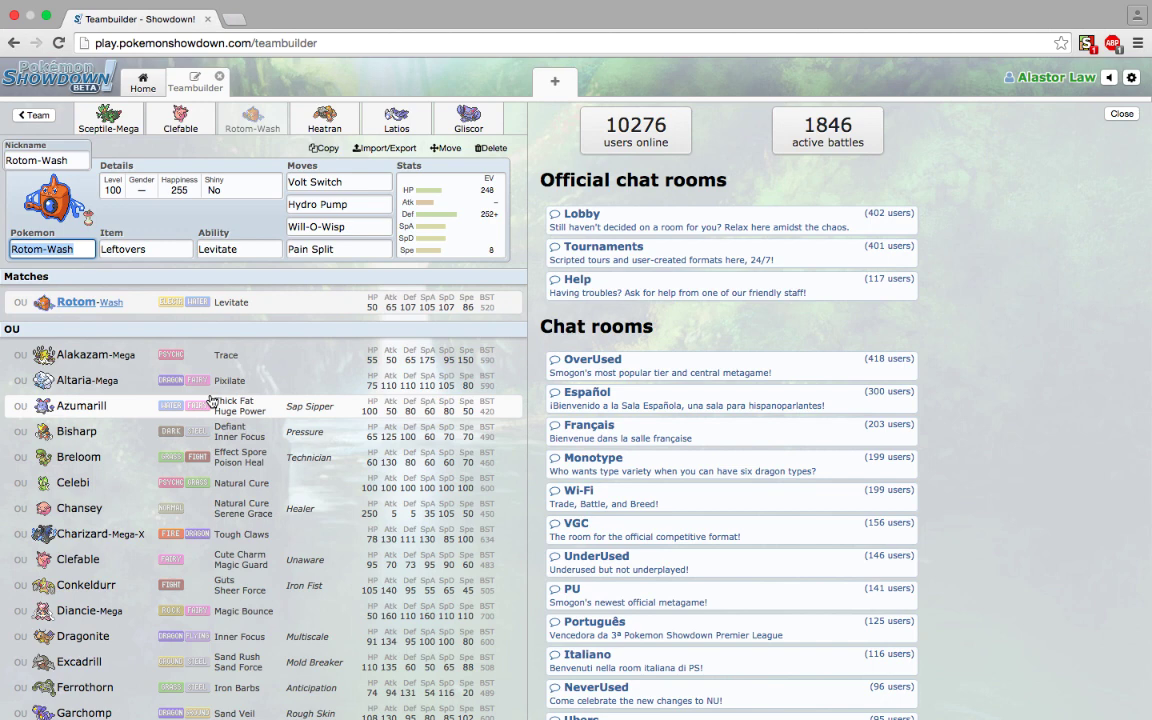
scroll(252, 355, "down", 1)
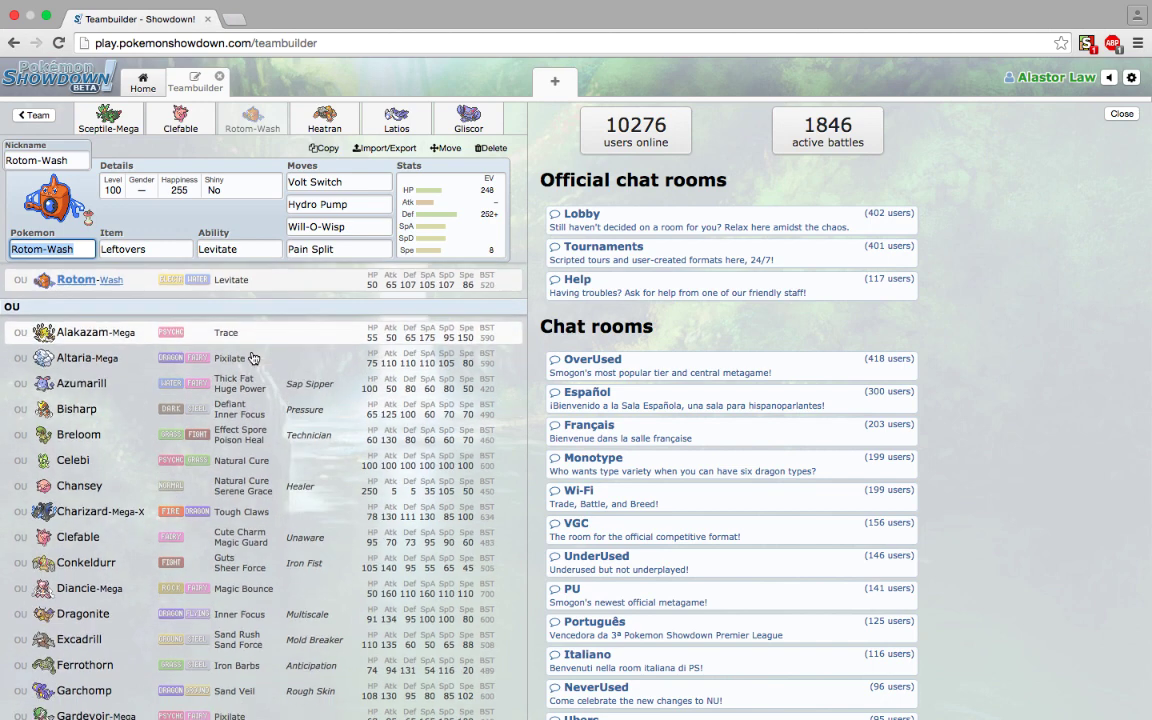
scroll(252, 357, "down", 1)
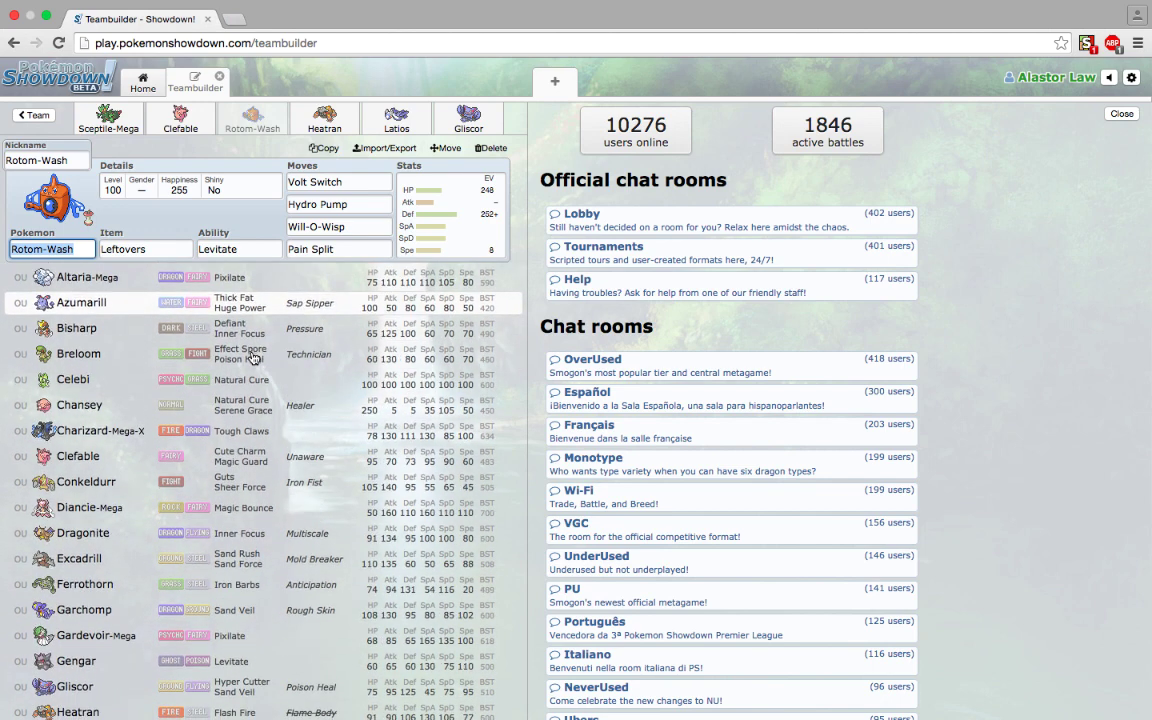
scroll(200, 466, "down", 2)
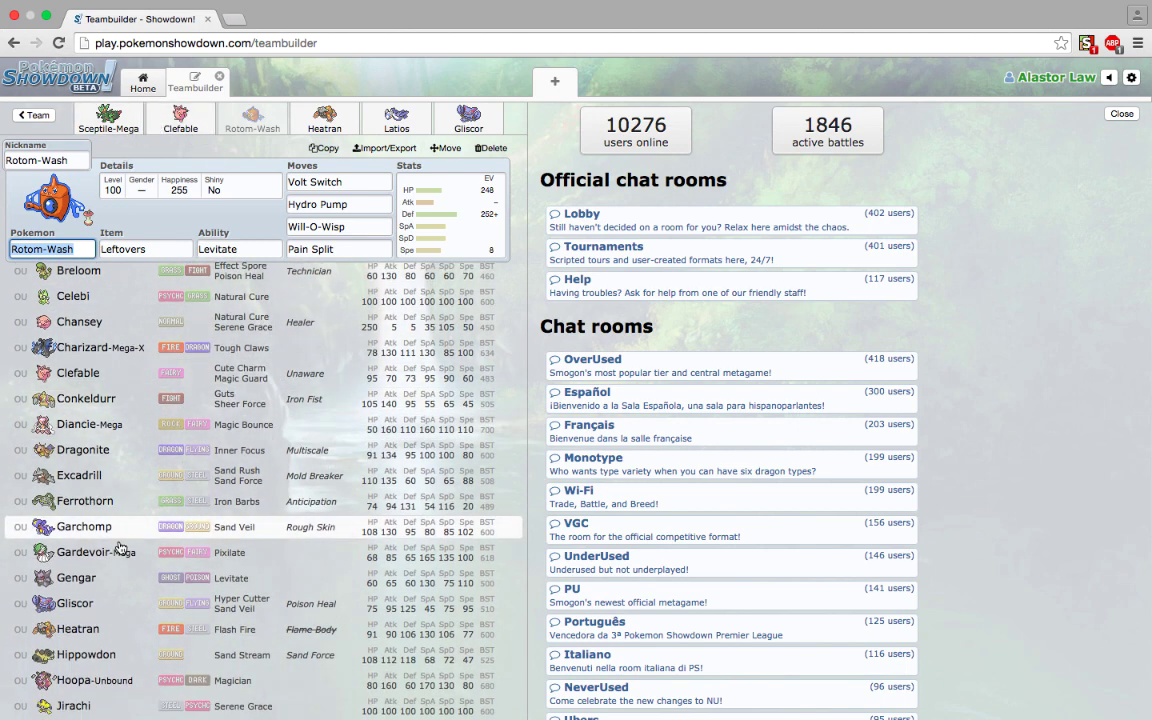
scroll(118, 545, "down", 2)
scroll(117, 590, "down", 2)
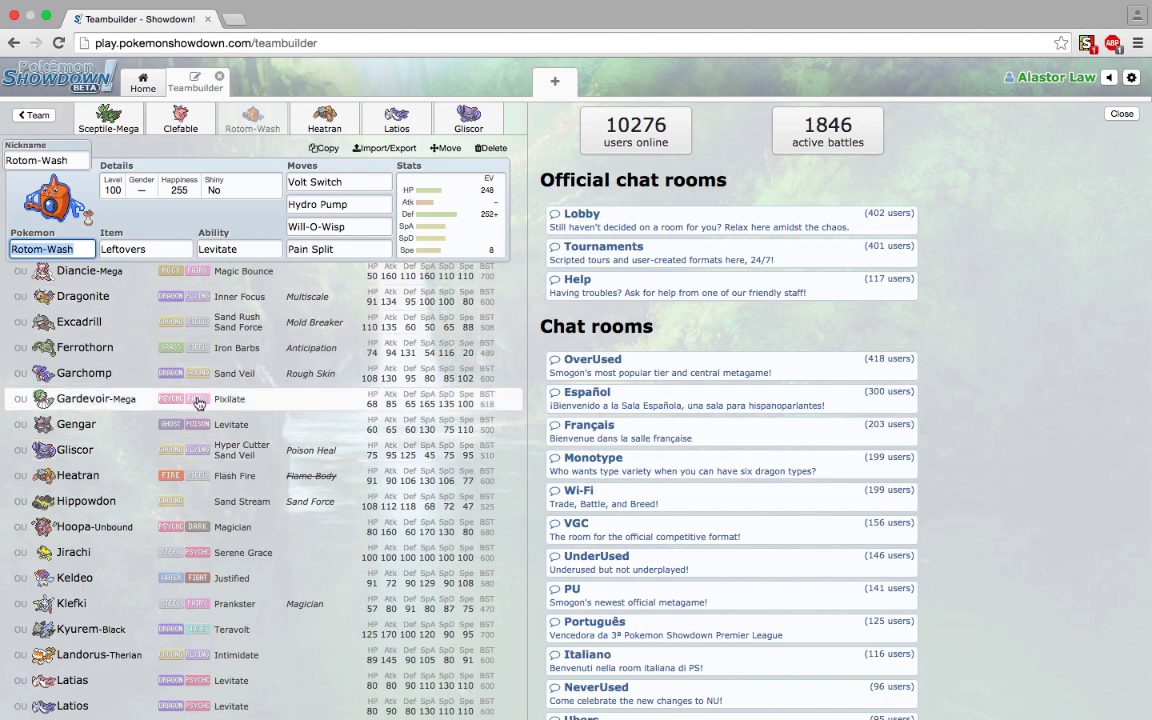
scroll(199, 403, "down", 1)
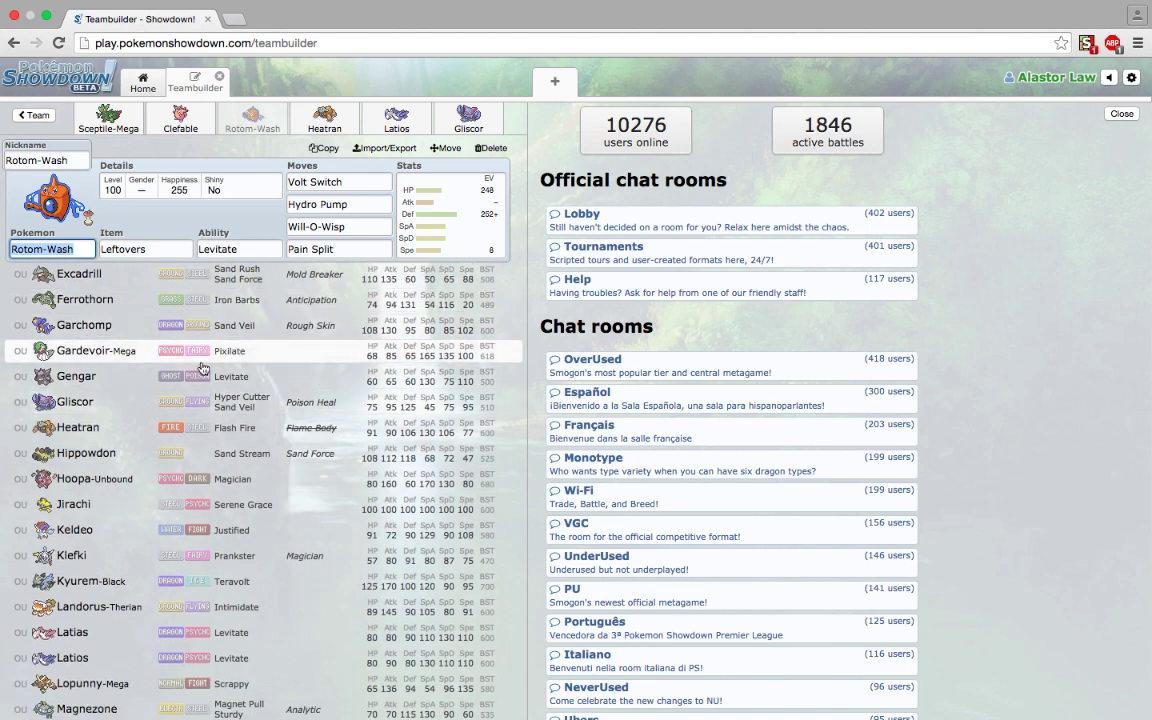
scroll(179, 386, "down", 1)
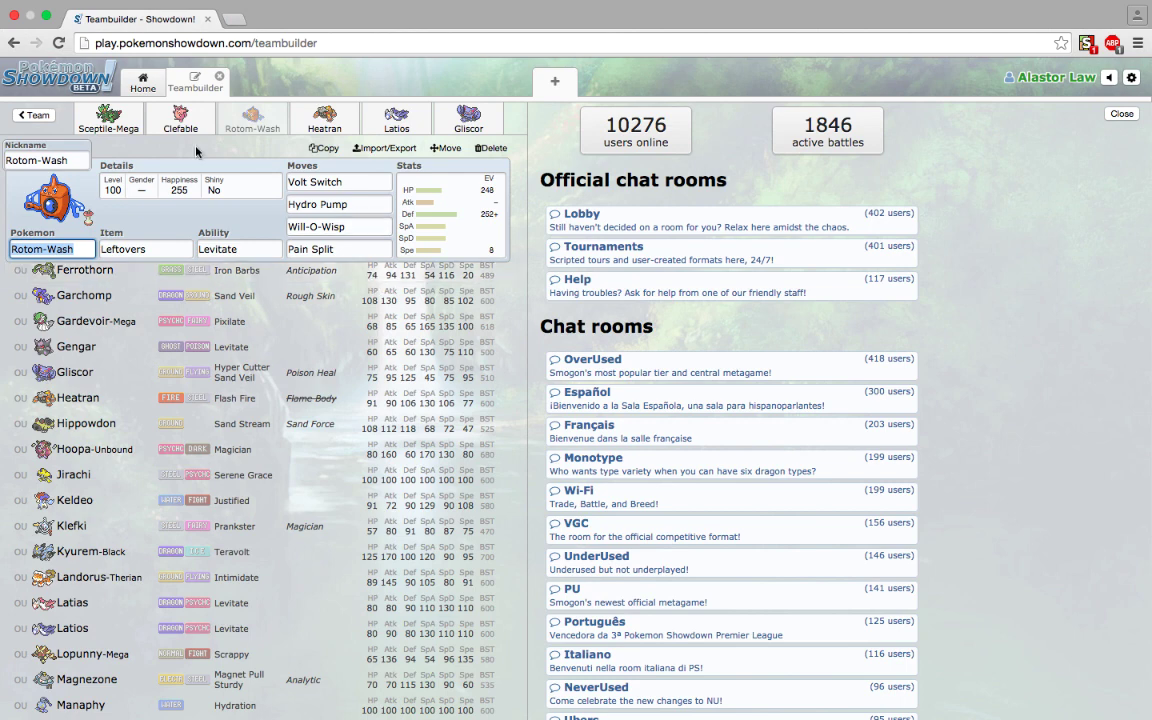
scroll(88, 392, "down", 8)
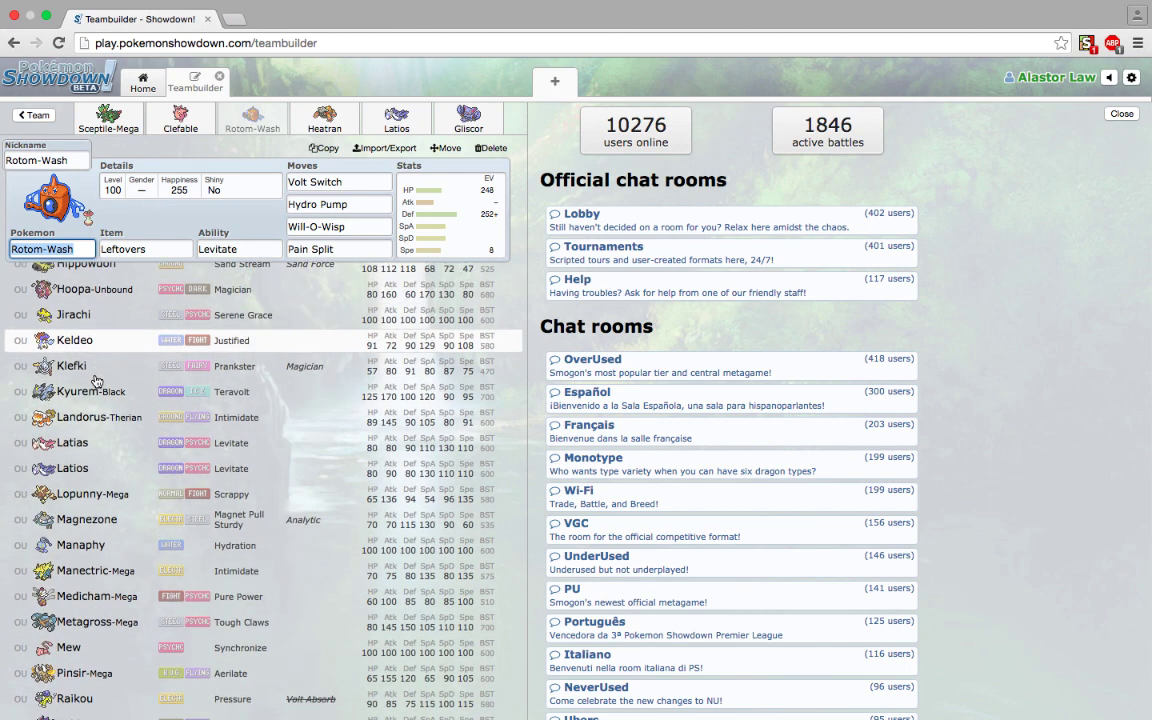
scroll(96, 381, "up", 10)
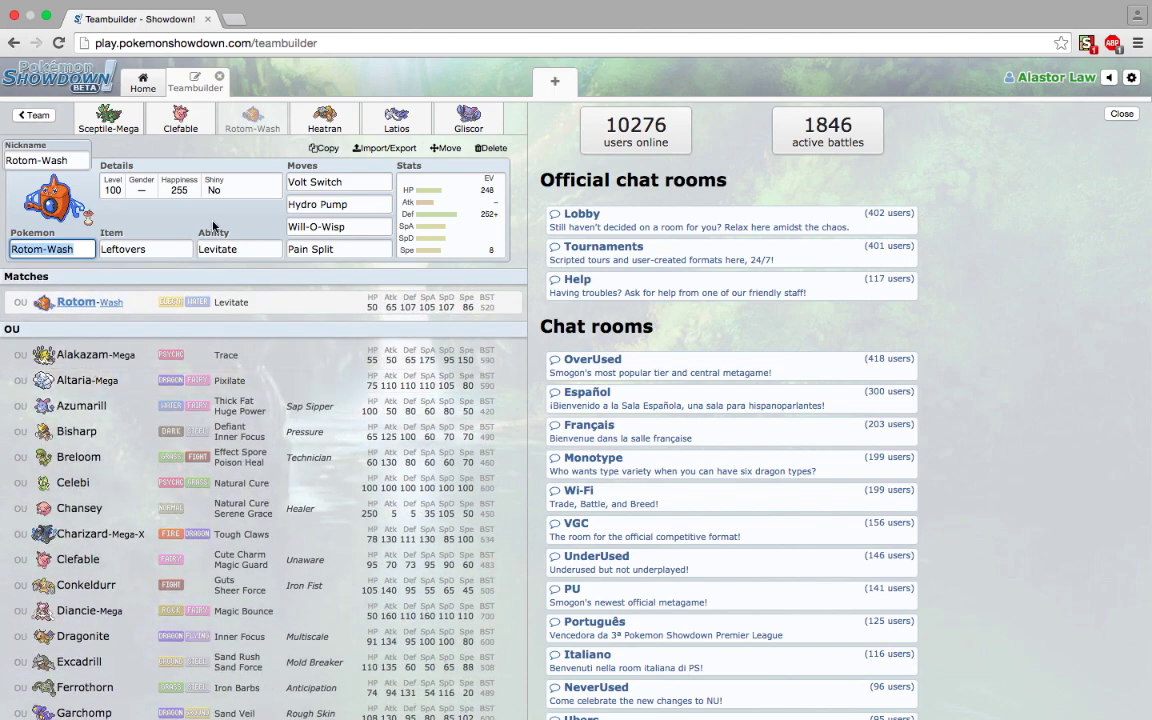
Open the Heatran set and inspect its held item, ability, Lava Plume move and species entry
left_click(316, 126)
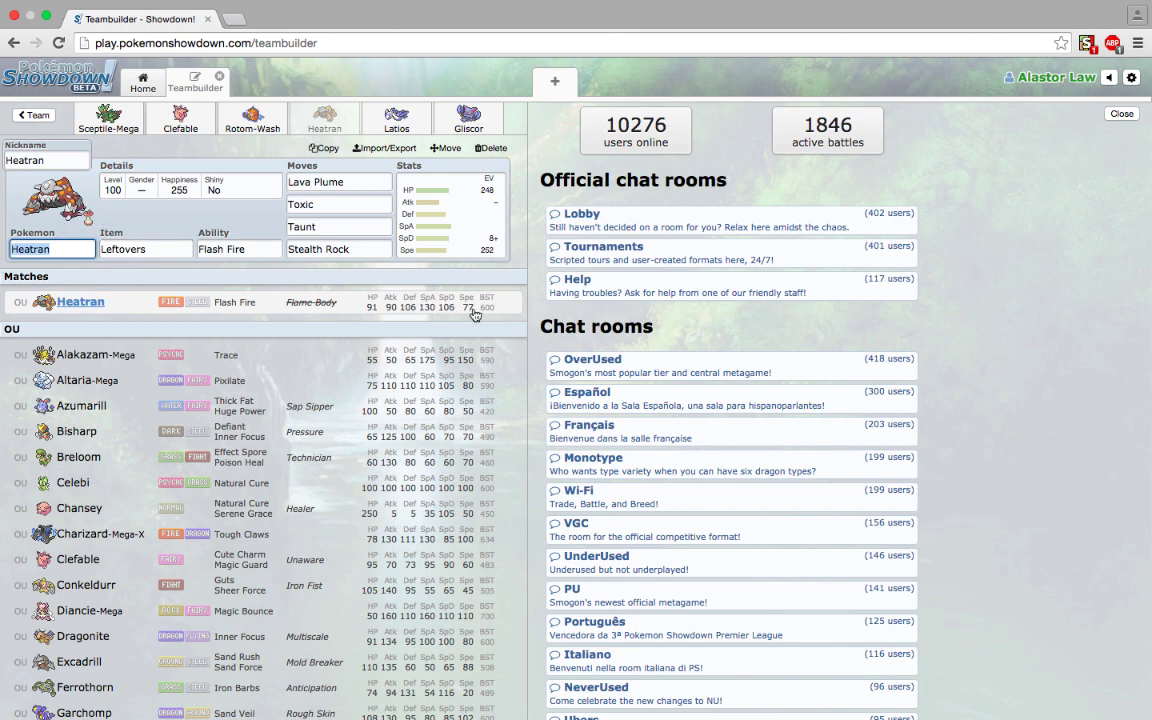
left_click(140, 248)
left_click(228, 245)
left_click(322, 182)
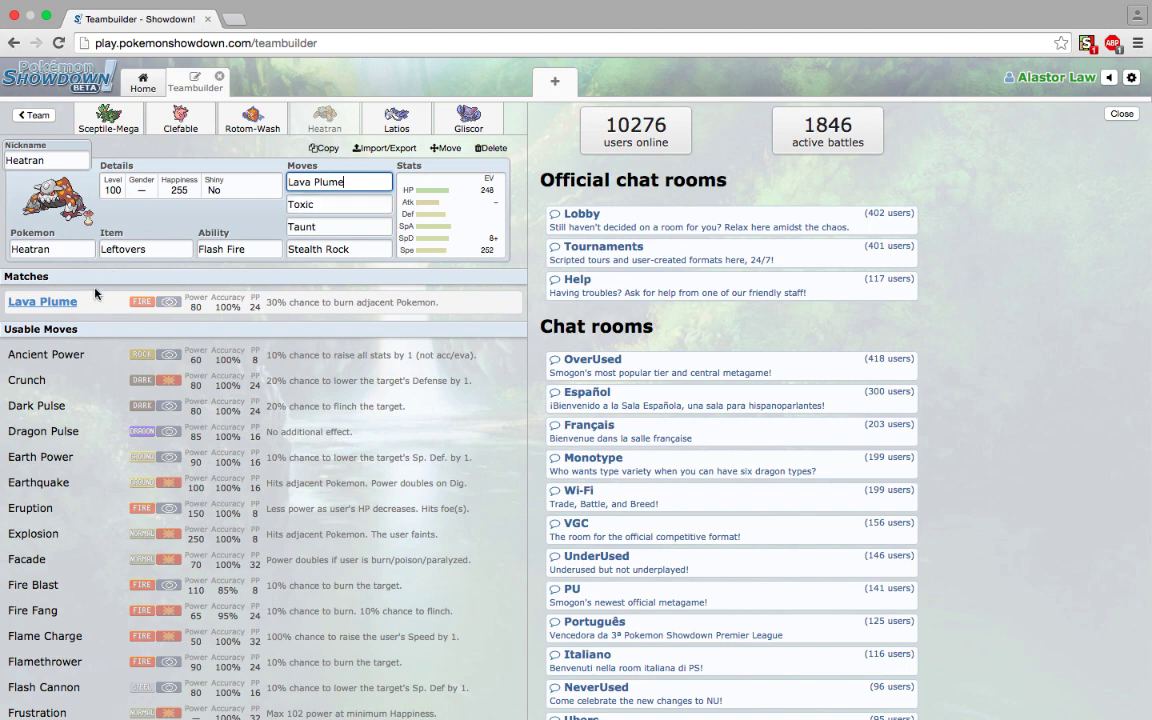
left_click(73, 254)
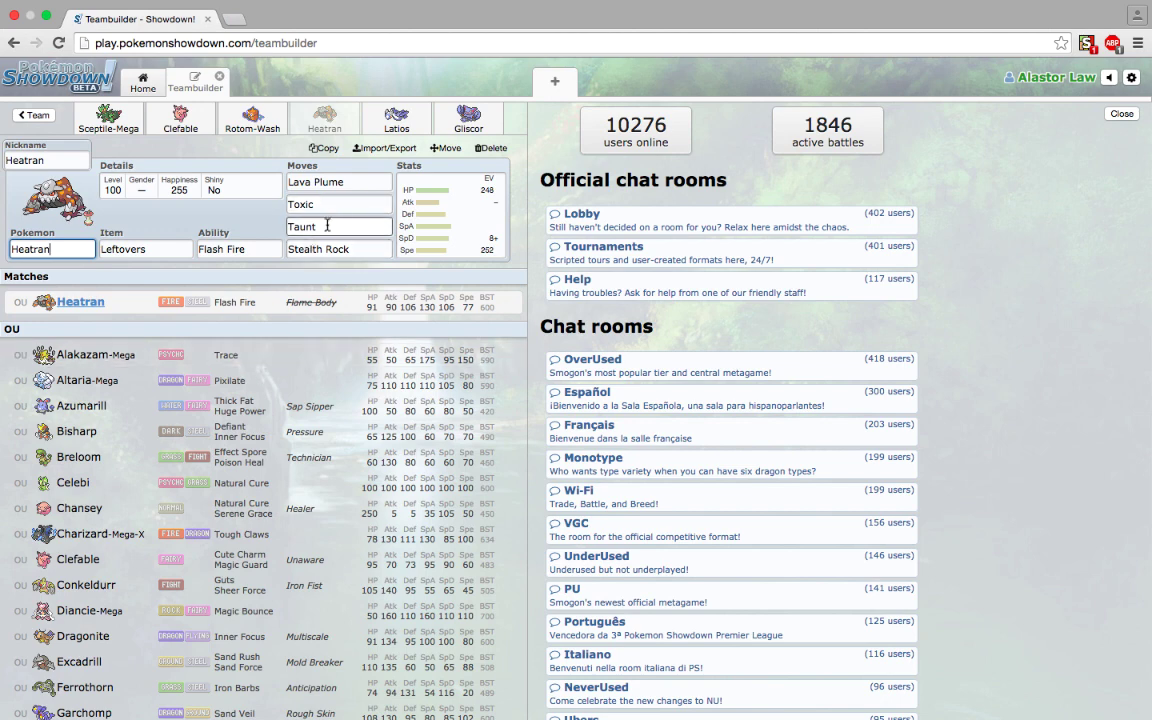
Review Heatran's EV spread and nature, and examine its Taunt, Toxic and Stealth Rock moves
left_click(441, 230)
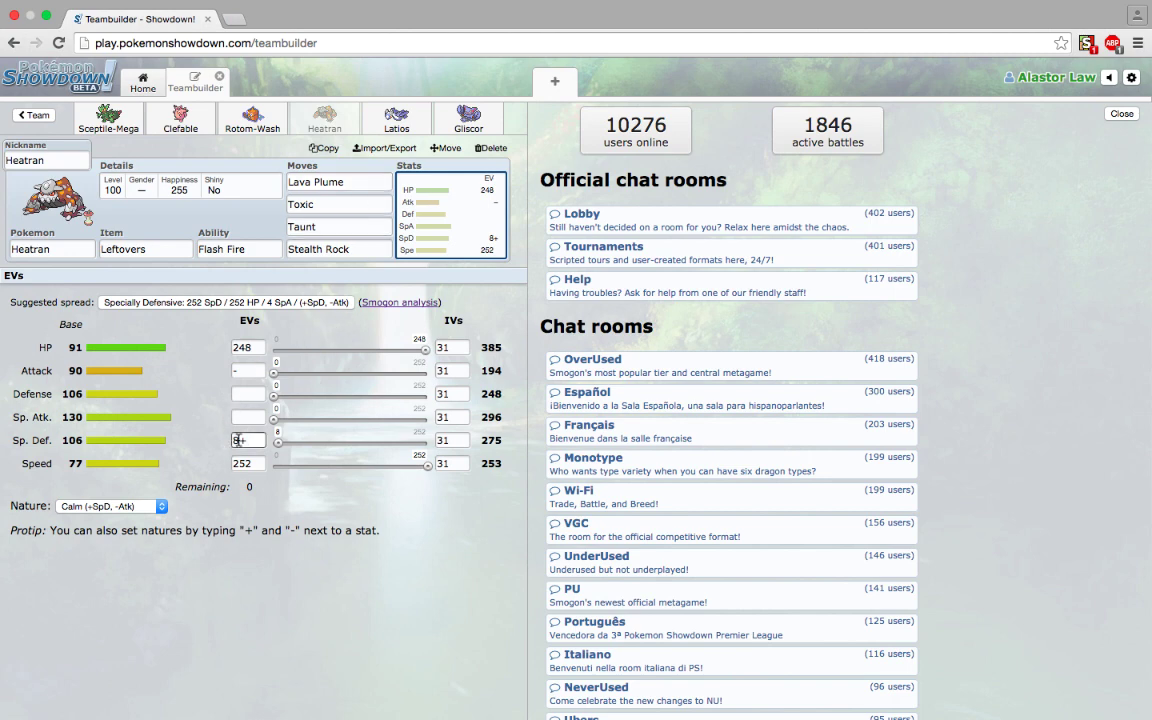
key("shift+Tab")
left_click(315, 227)
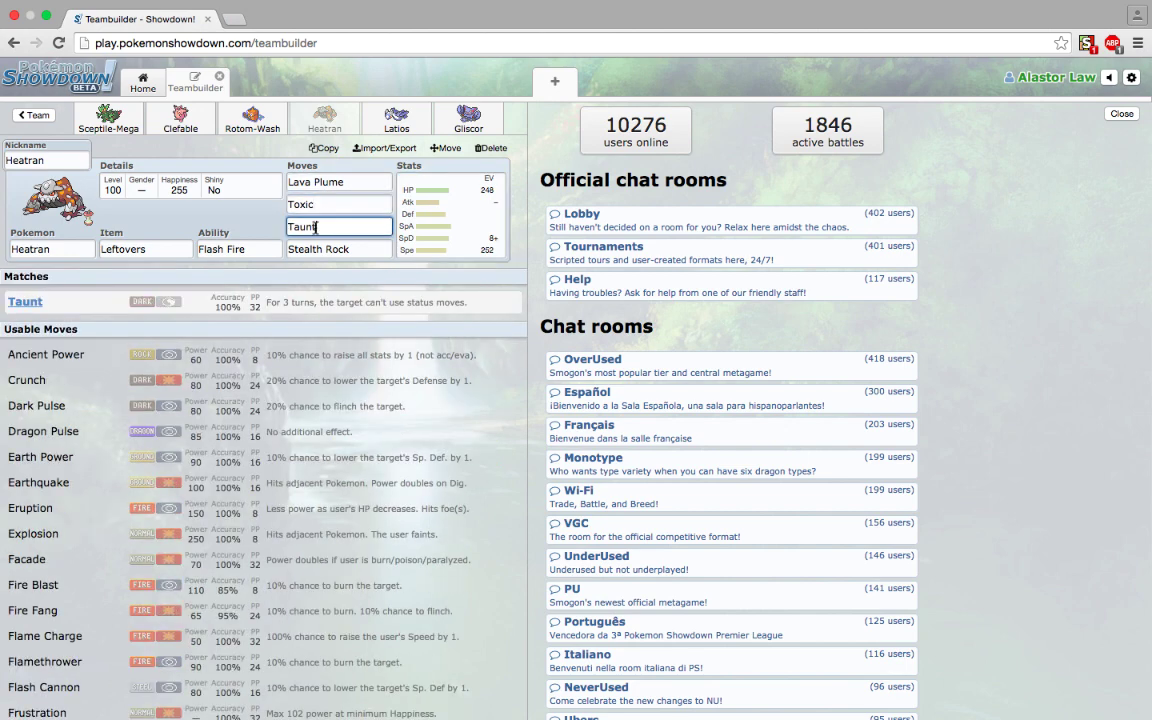
left_click(340, 202)
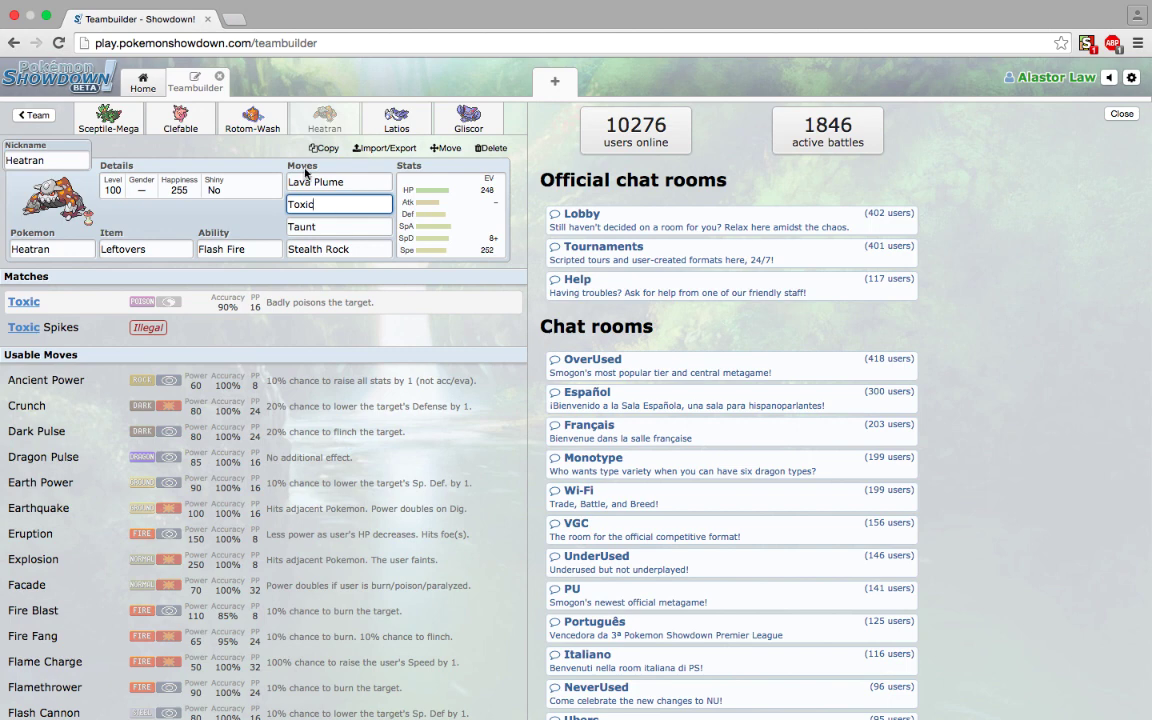
left_click(330, 227)
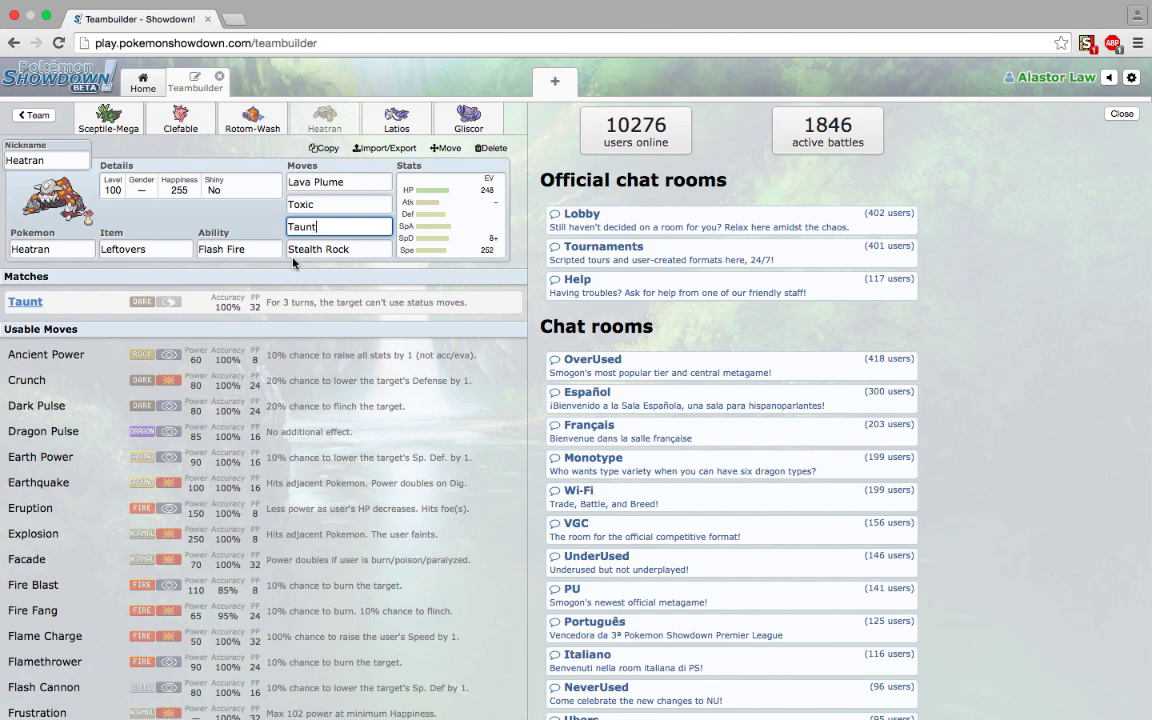
left_click(345, 249)
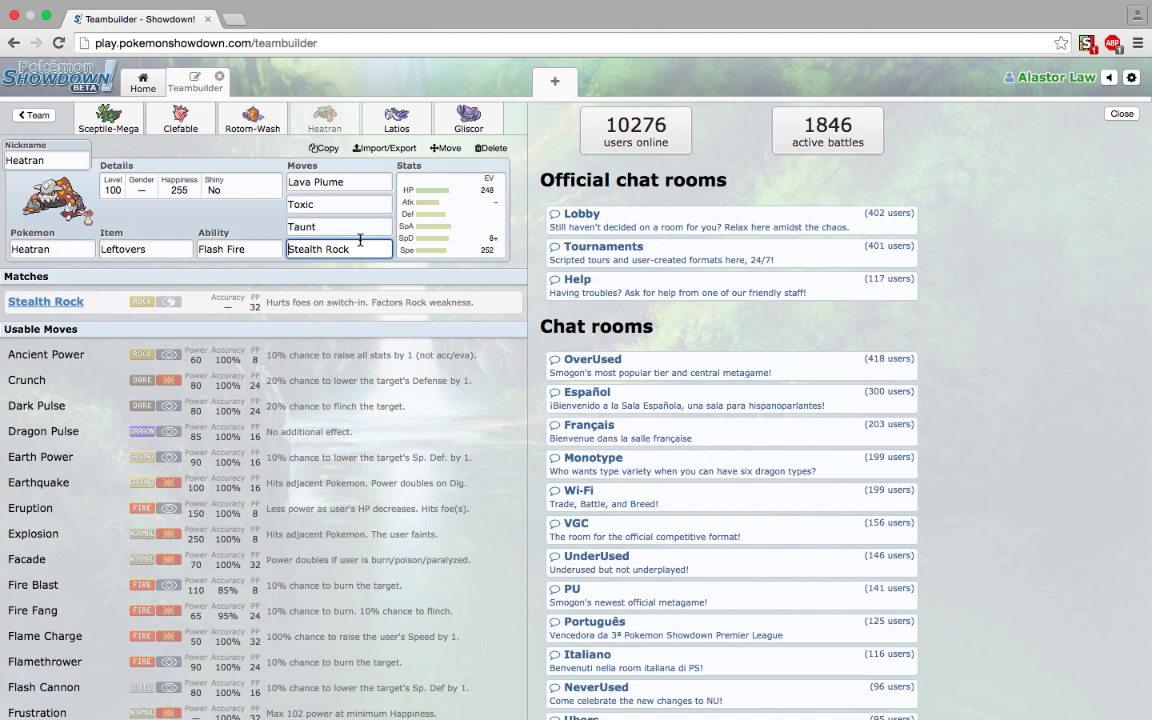
Look through the OU species list for Pokémon relevant to Heatran's moveset
left_click(70, 249)
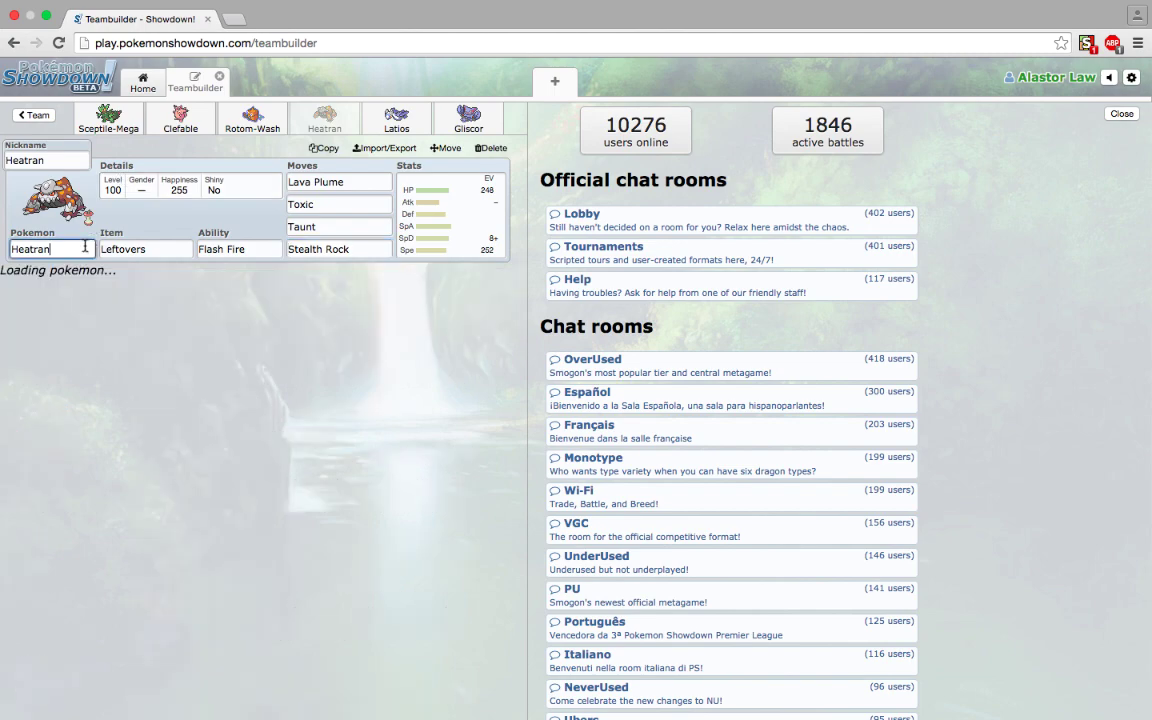
scroll(40, 515, "down", 5)
scroll(40, 515, "up", 5)
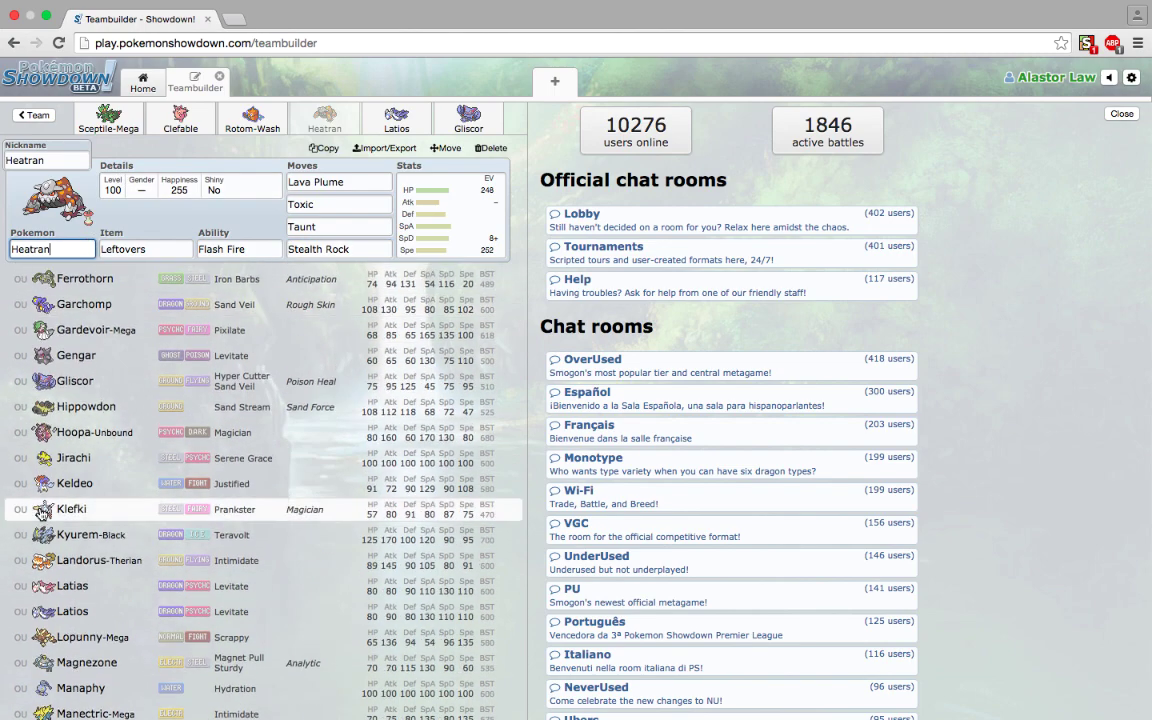
left_click(341, 181)
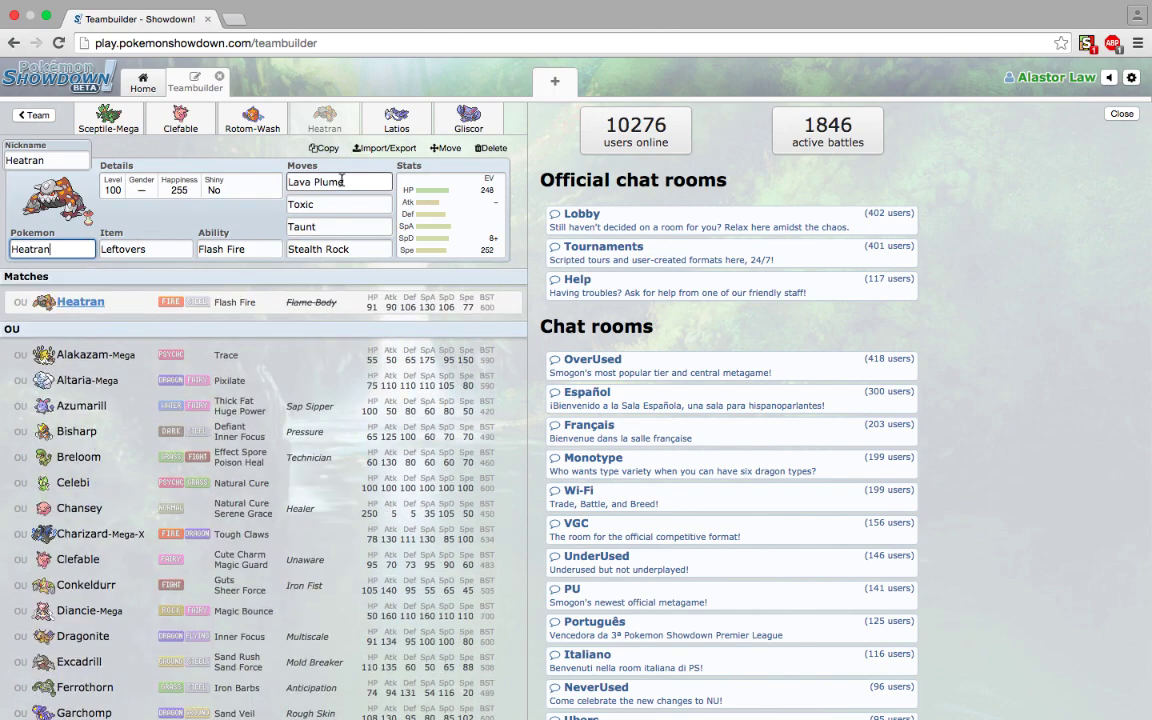
Open the Latios set and check its EVs and Attack IV
left_click(396, 116)
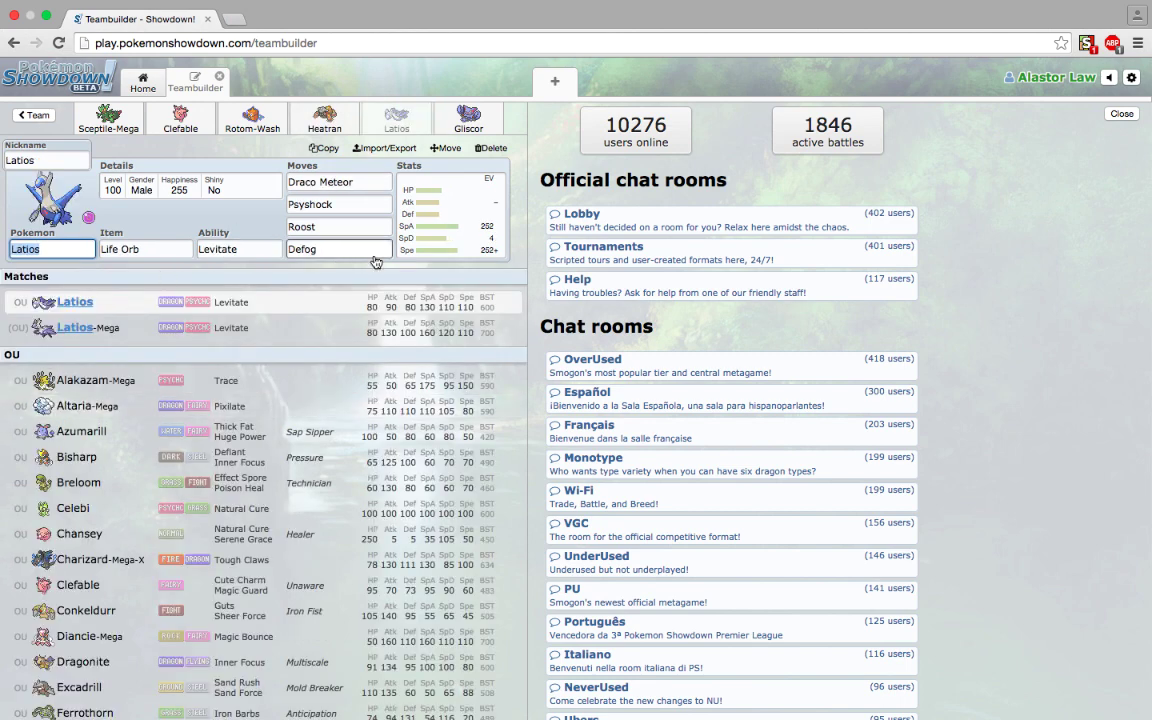
left_click(422, 245)
left_click(445, 371)
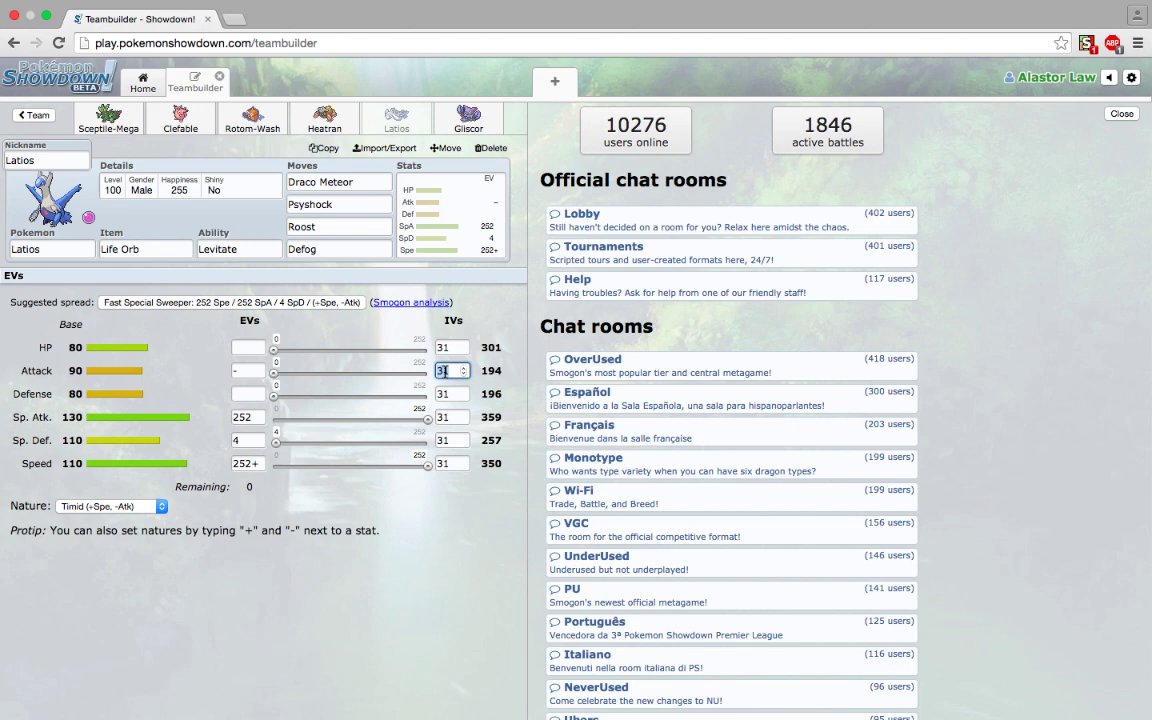
Return to the Heatran set and set its Attack IV to 0
left_click(310, 112)
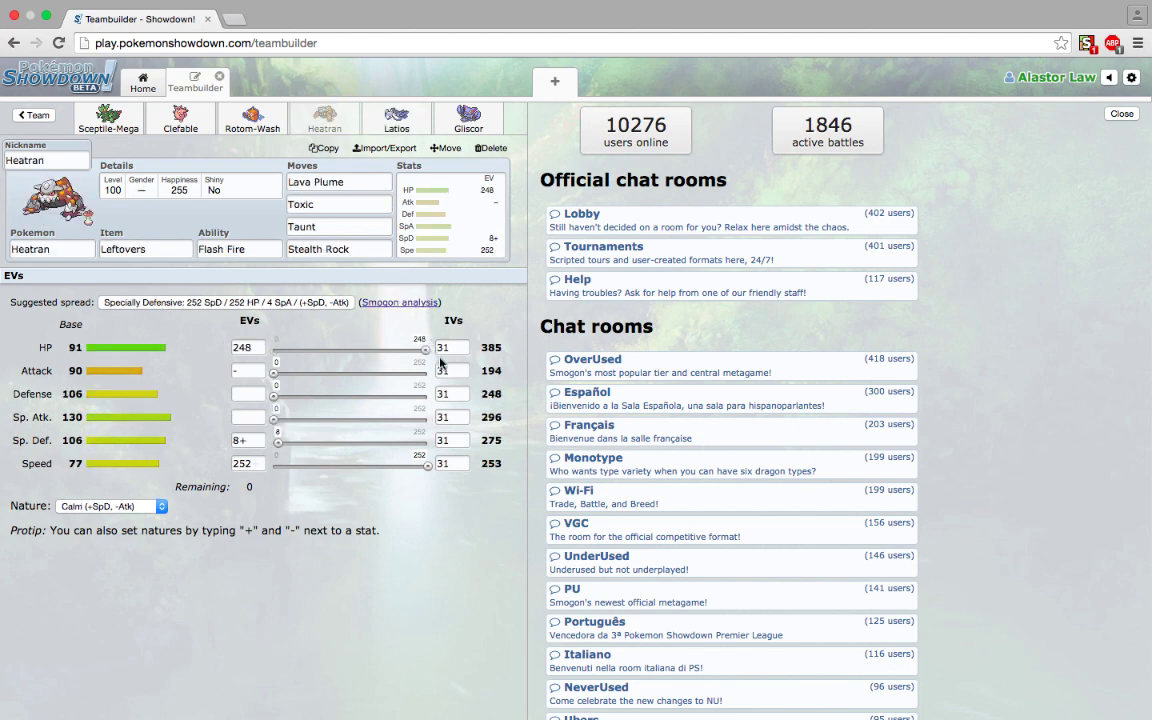
double_click(443, 369)
type("0")
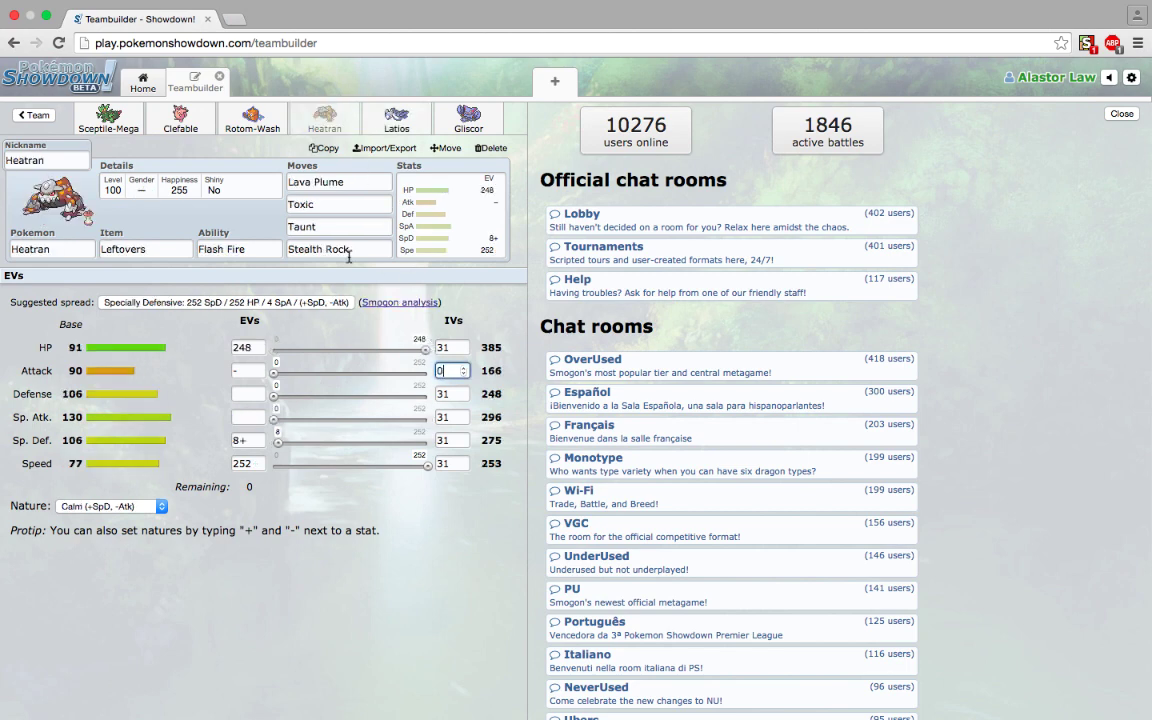
Compare the EVs and Attack IVs of the Rotom-Wash, Heatran and Latios sets
left_click(256, 118)
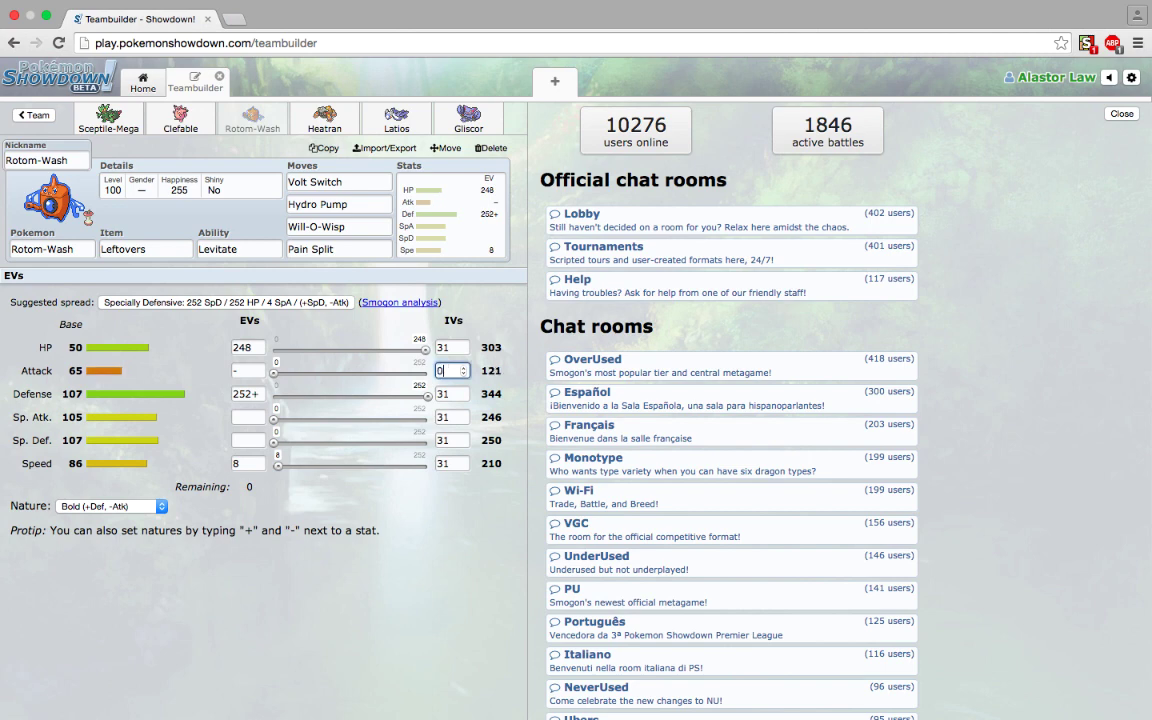
left_click(298, 108)
left_click(381, 117)
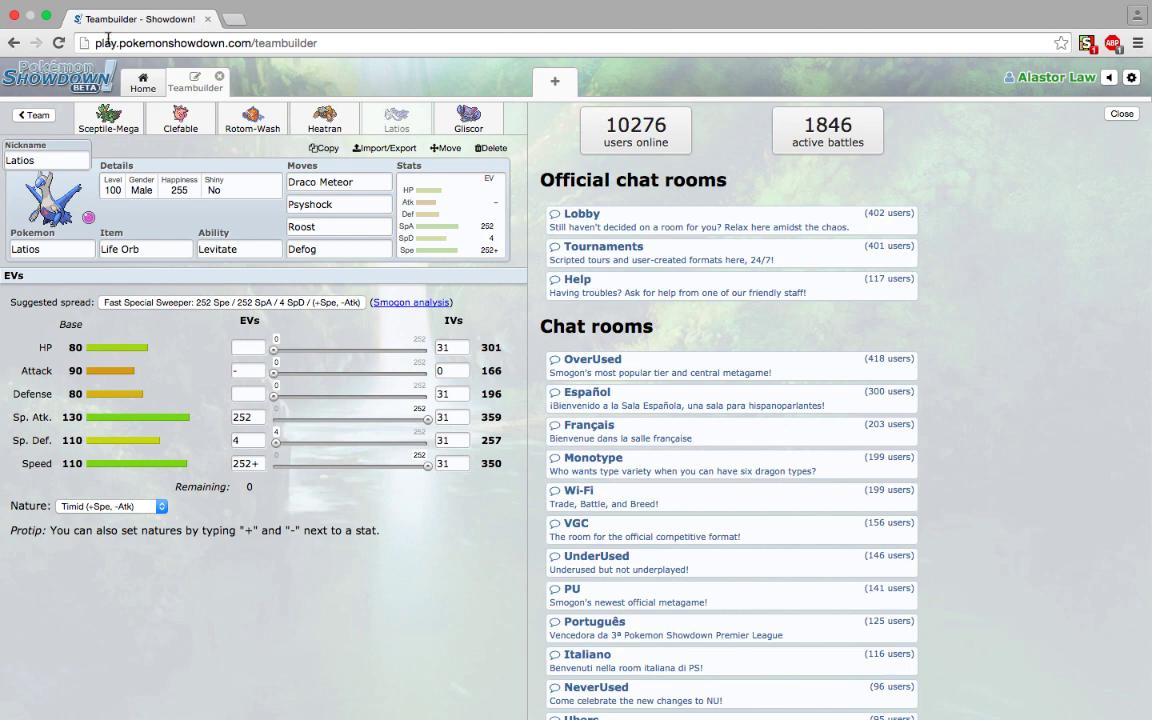
Look through the OU species list for Pokémon that matter to the Latios set
left_click(80, 251)
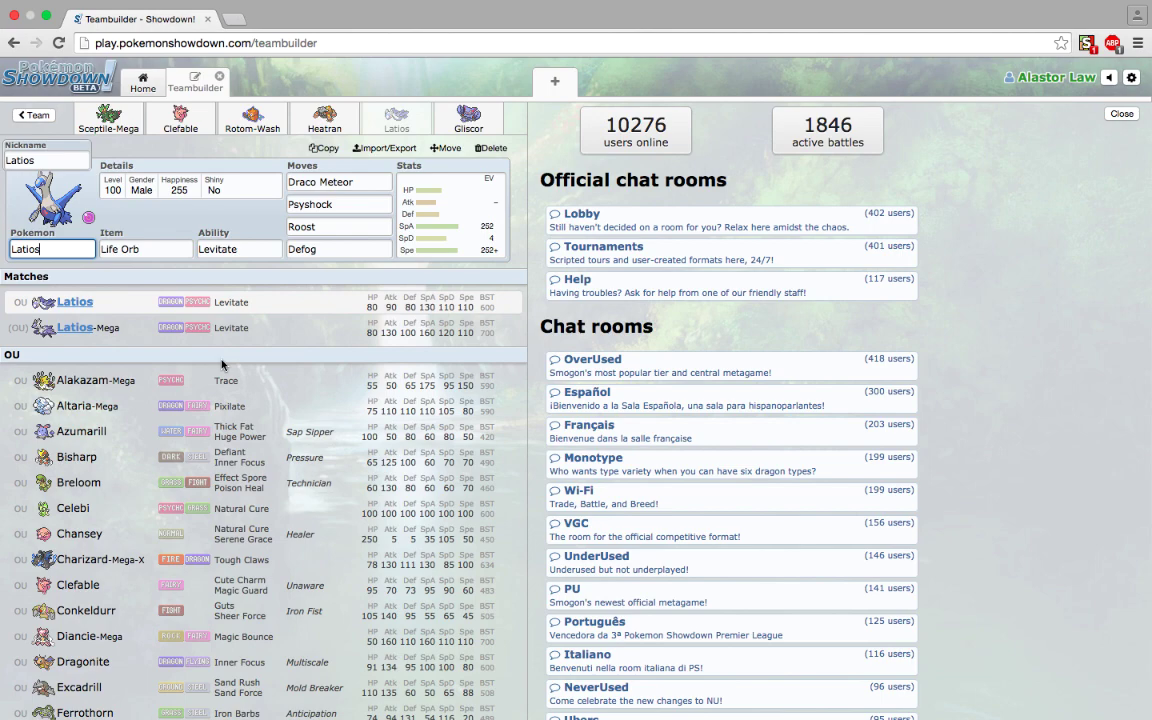
scroll(81, 454, "down", 5)
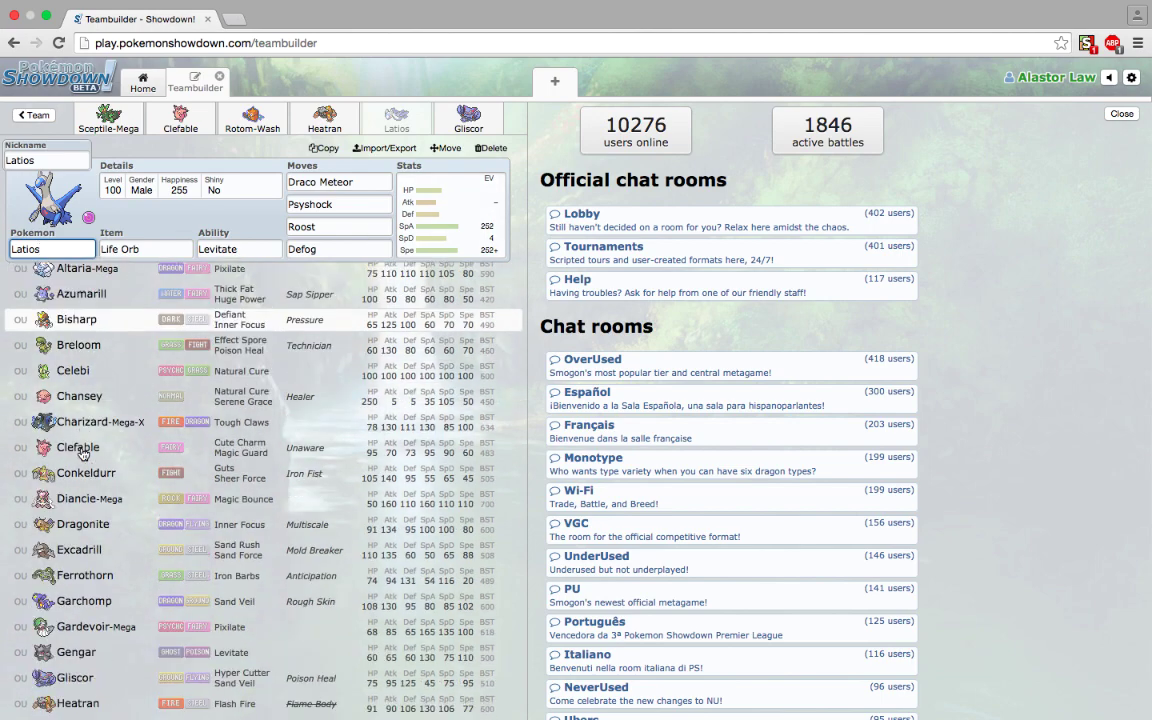
scroll(81, 454, "up", 5)
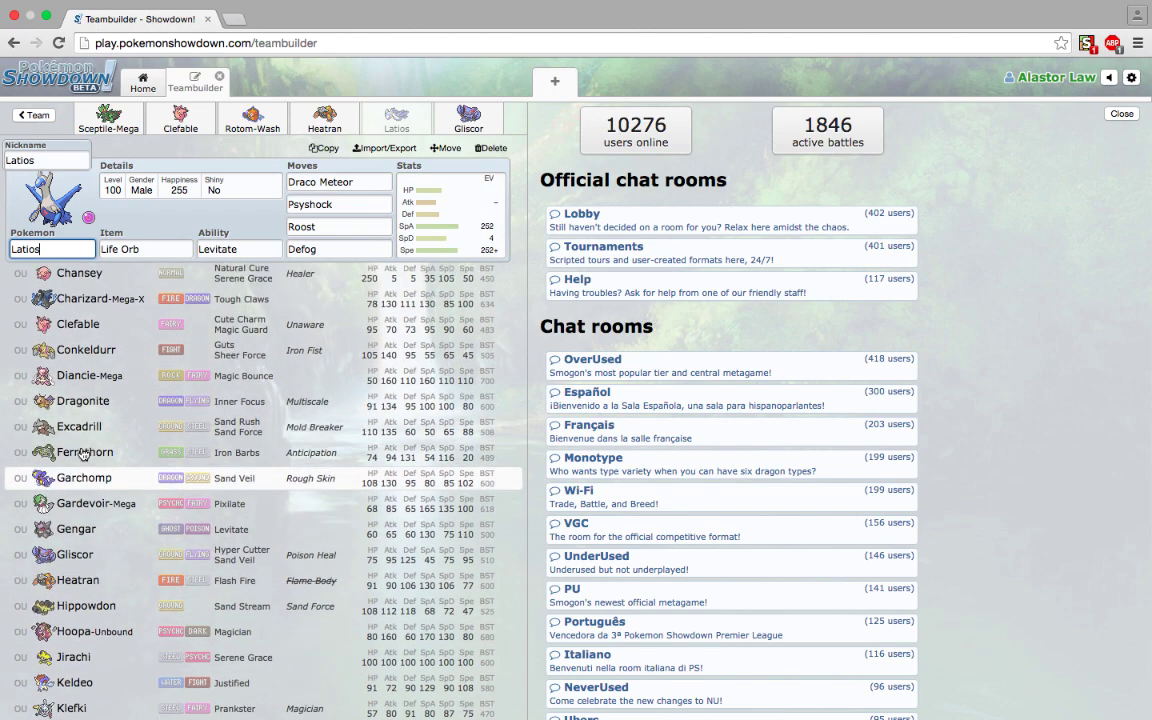
scroll(226, 364, "down", 1)
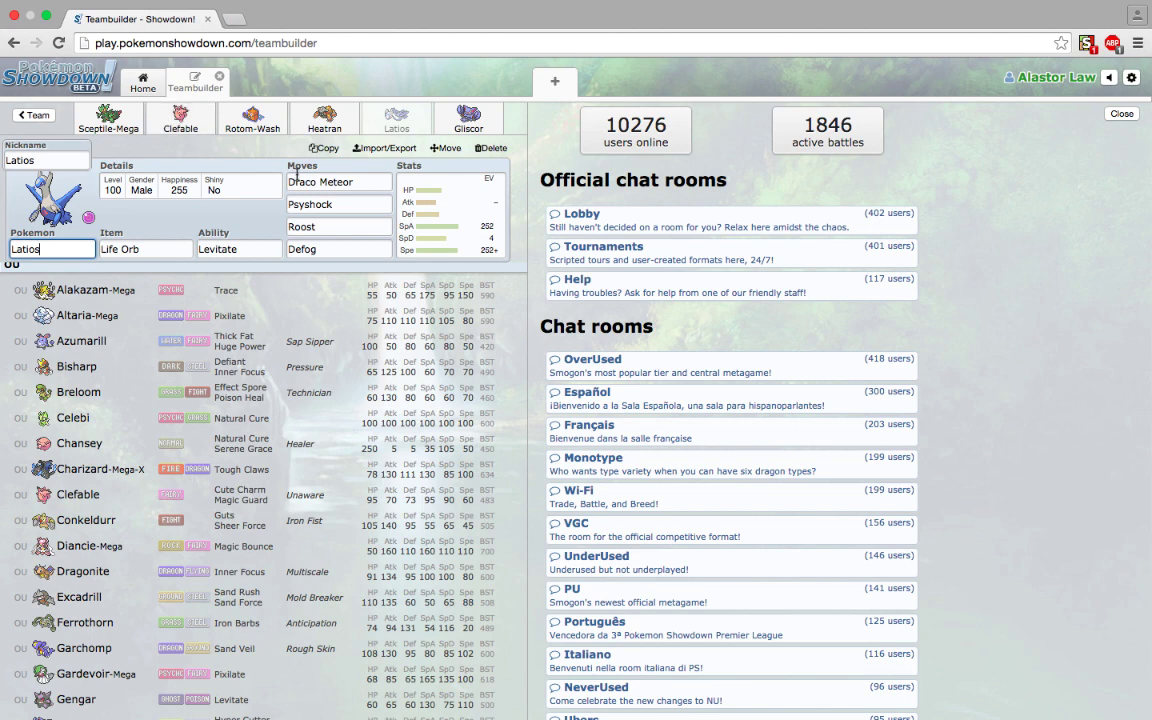
scroll(145, 486, "down", 2)
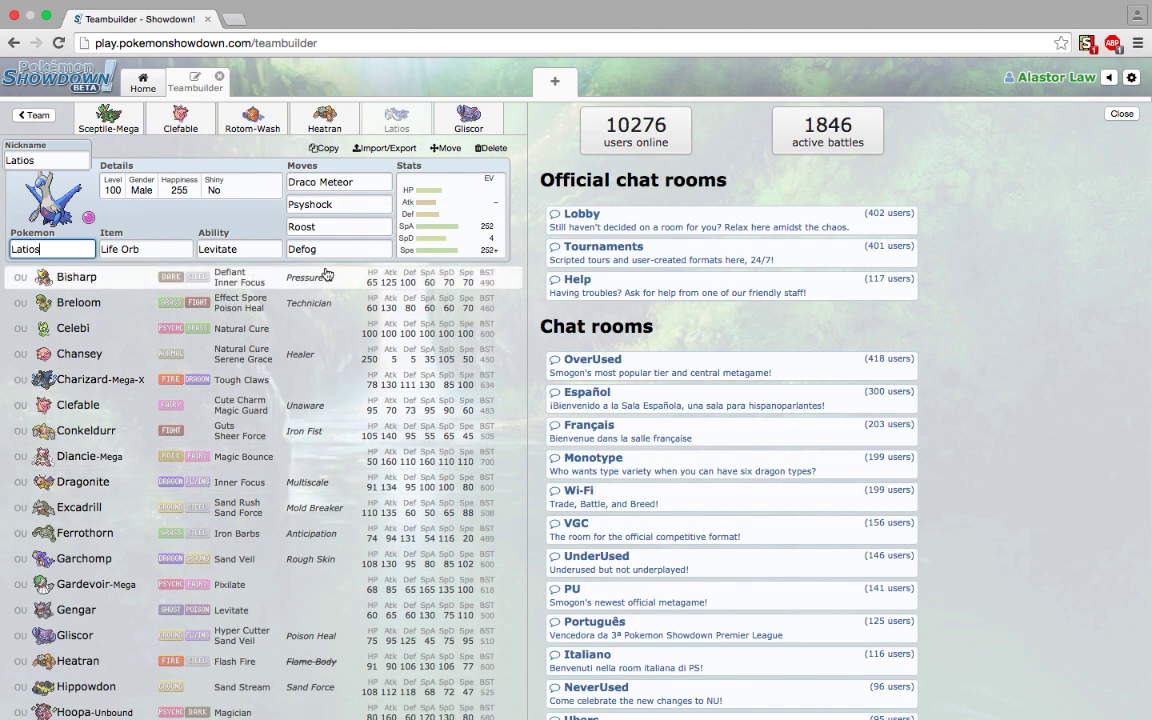
Open the Gliscor set and examine the OU species list for its relevant matchups
left_click(468, 115)
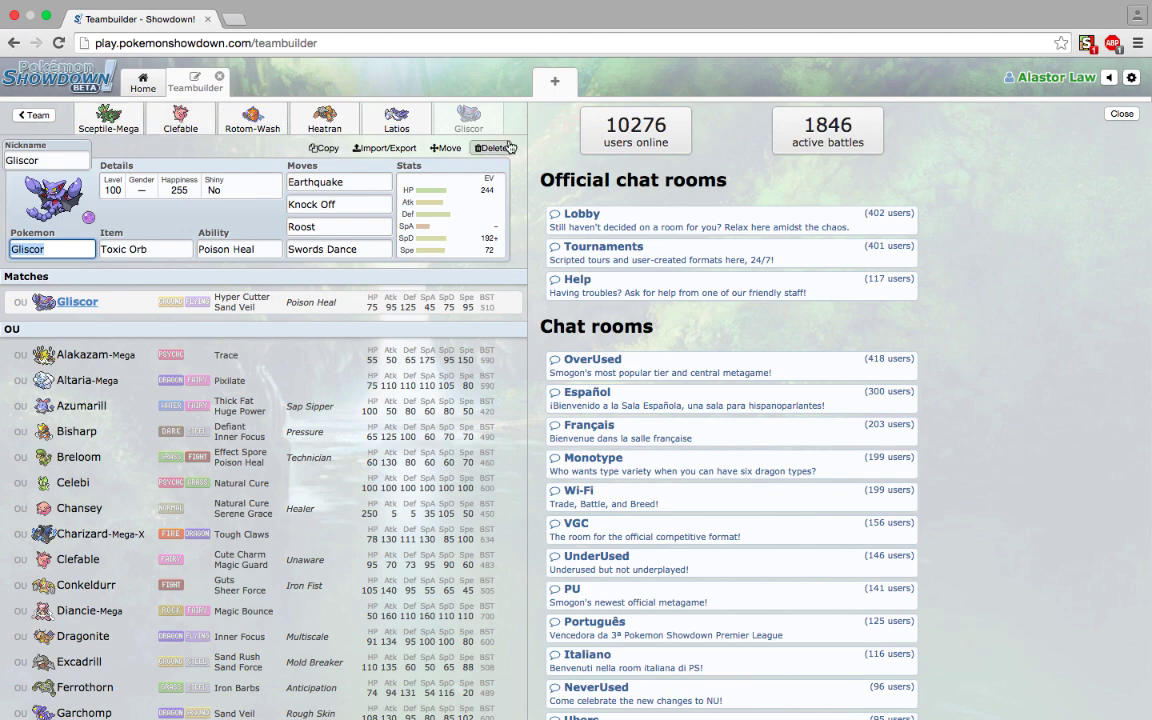
scroll(184, 500, "down", 3)
scroll(184, 586, "up", 3)
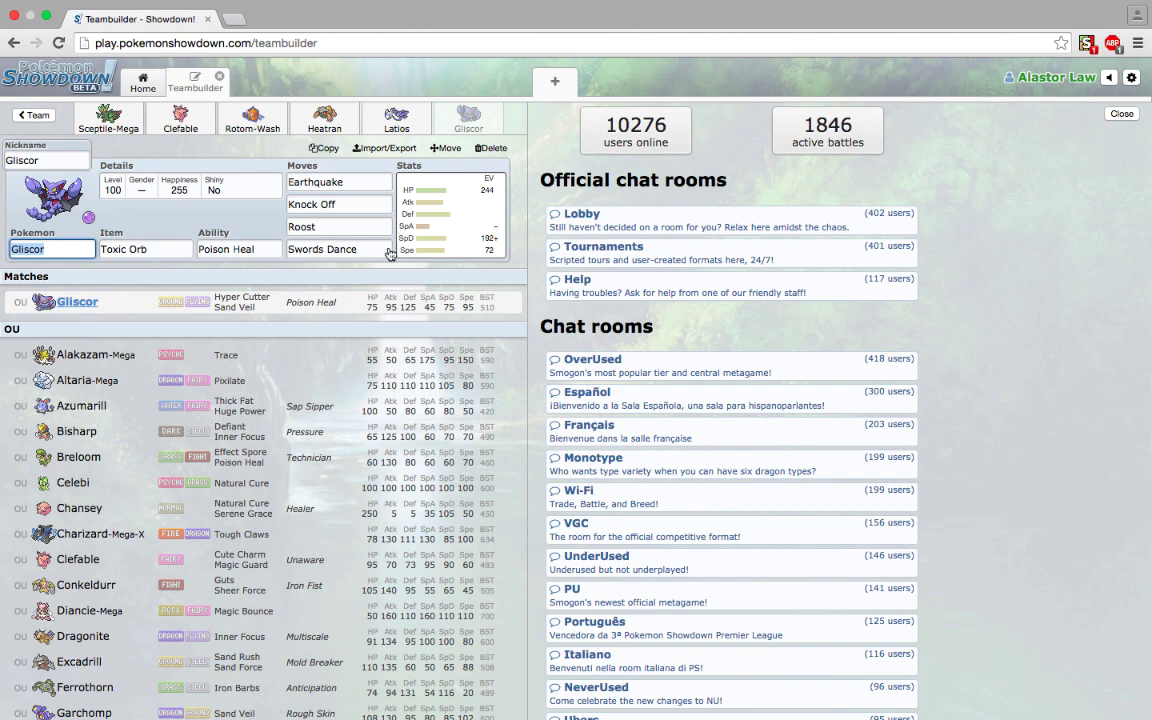
scroll(386, 395, "down", 3)
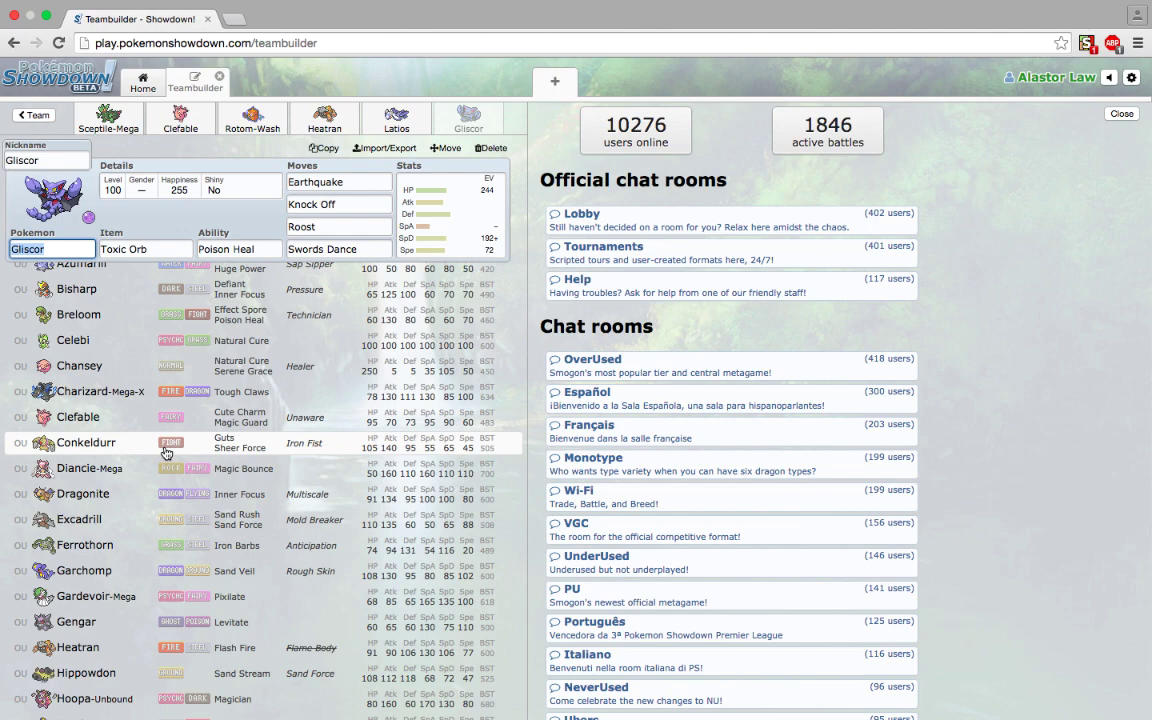
scroll(166, 453, "down", 7)
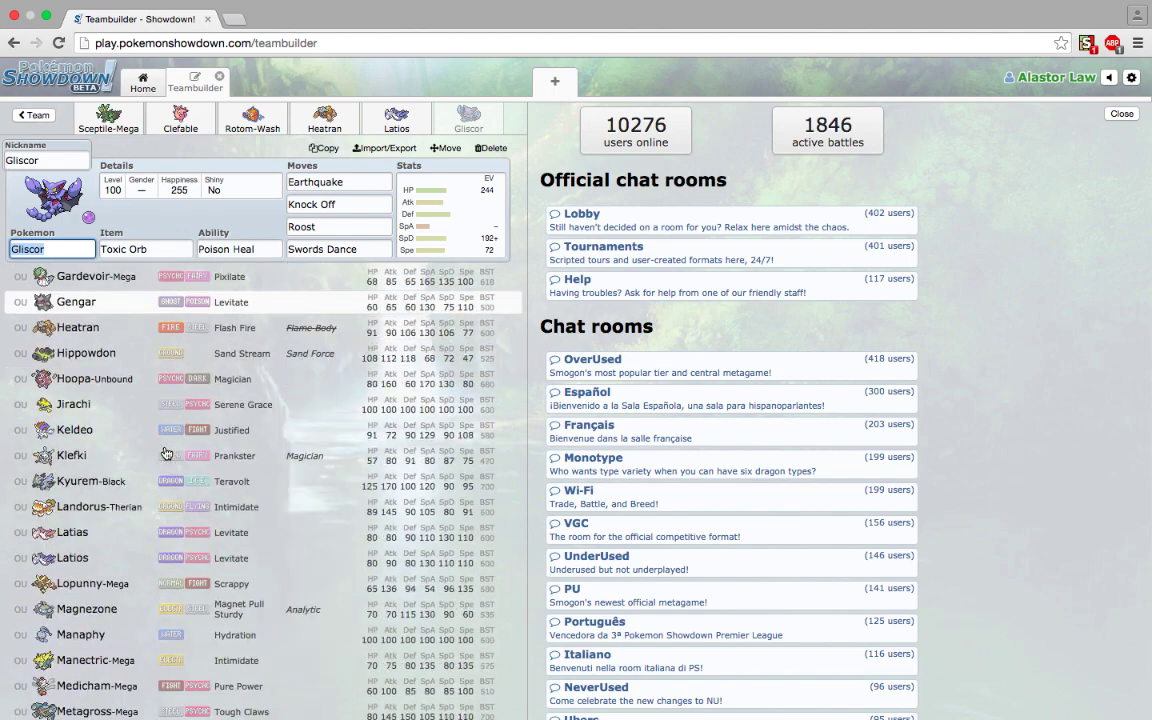
scroll(166, 453, "down", 5)
scroll(166, 453, "up", 15)
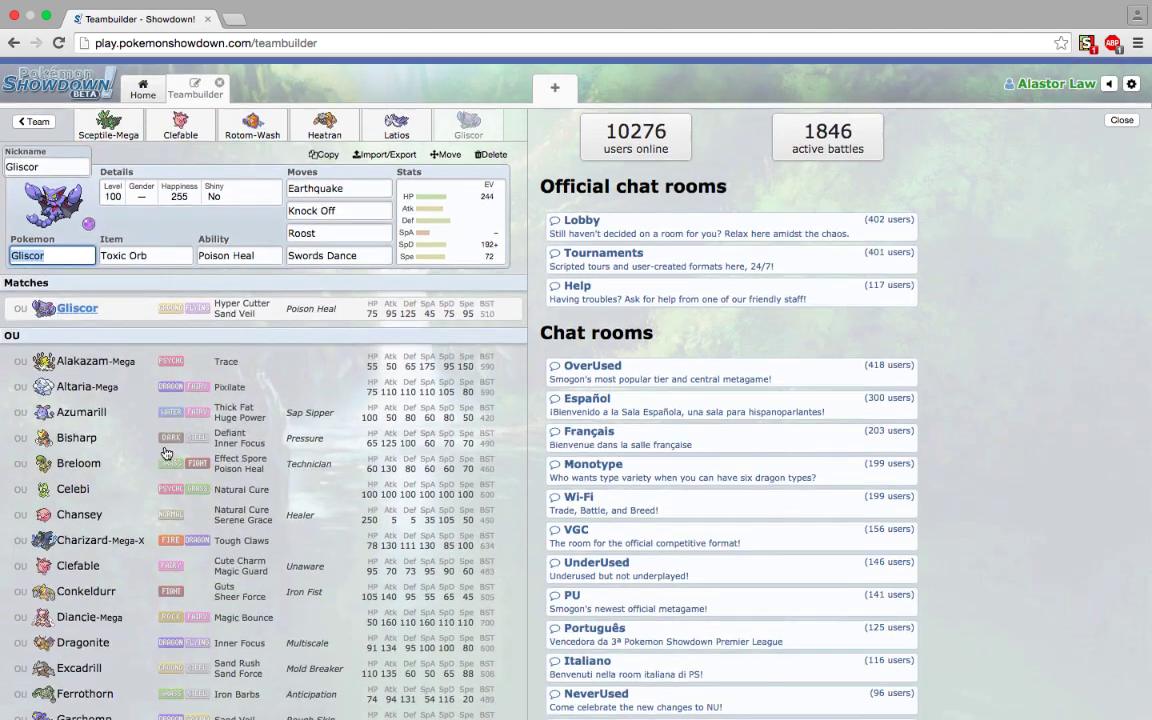
Return to the full team overview and review each member's set again, from Sceptile-Mega through Gliscor
left_click(33, 115)
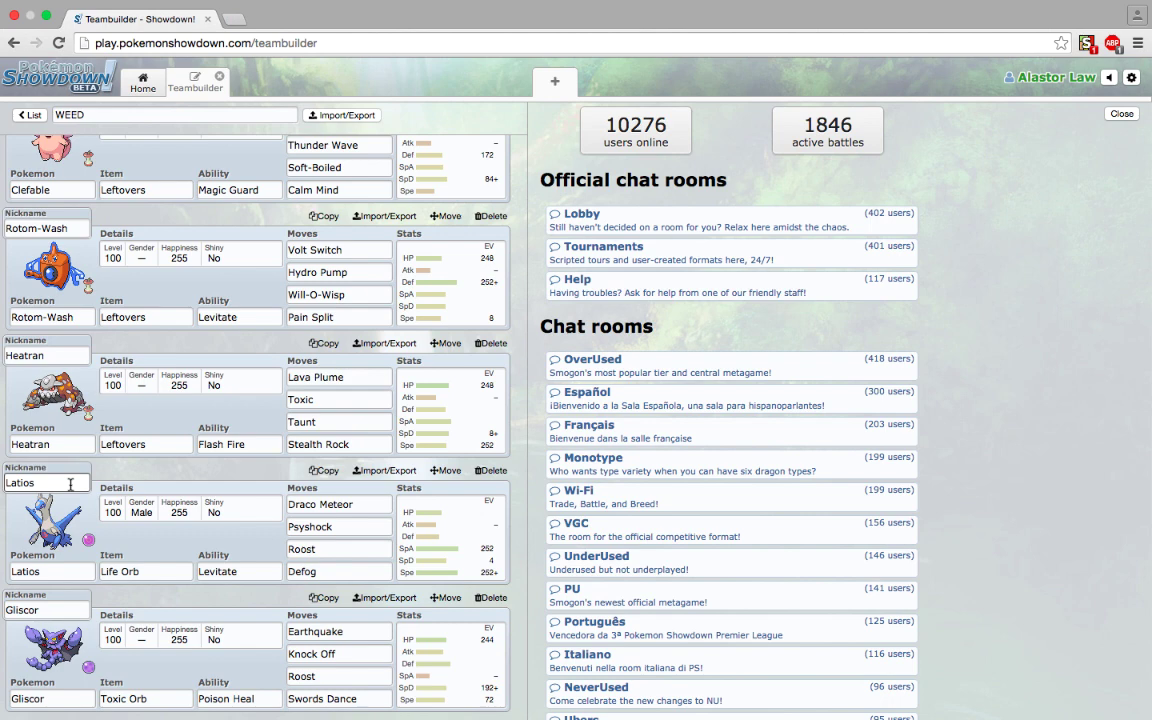
left_click(65, 442)
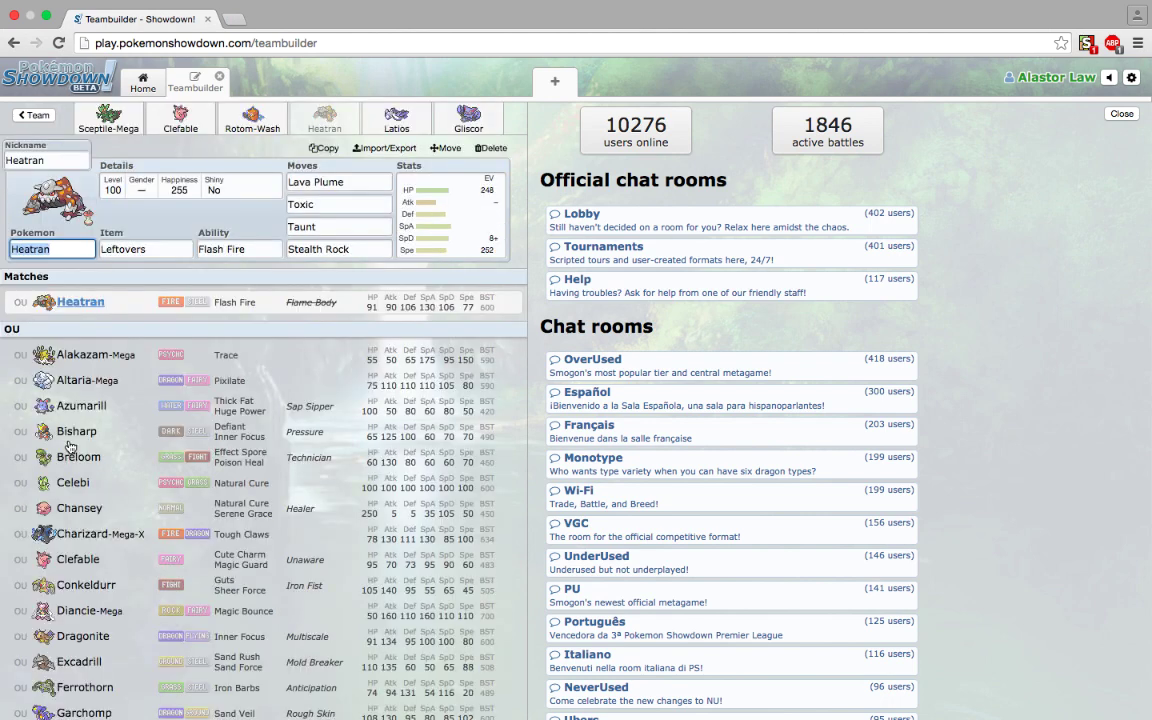
left_click(108, 118)
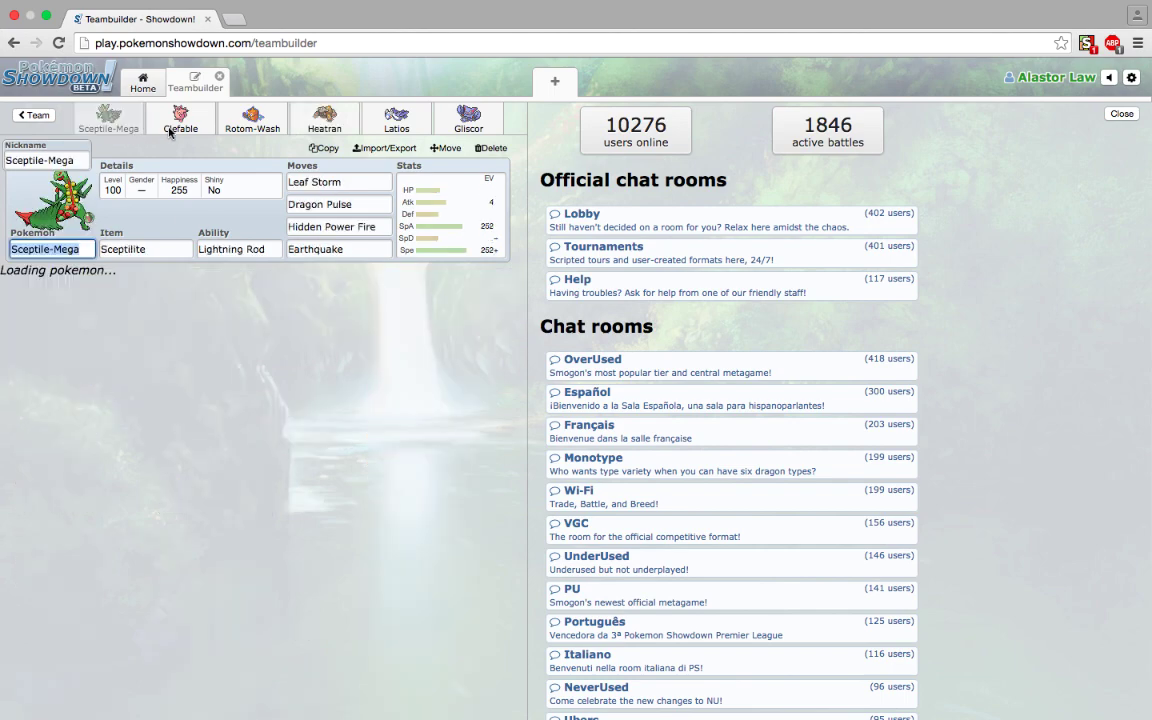
left_click(180, 120)
left_click(252, 118)
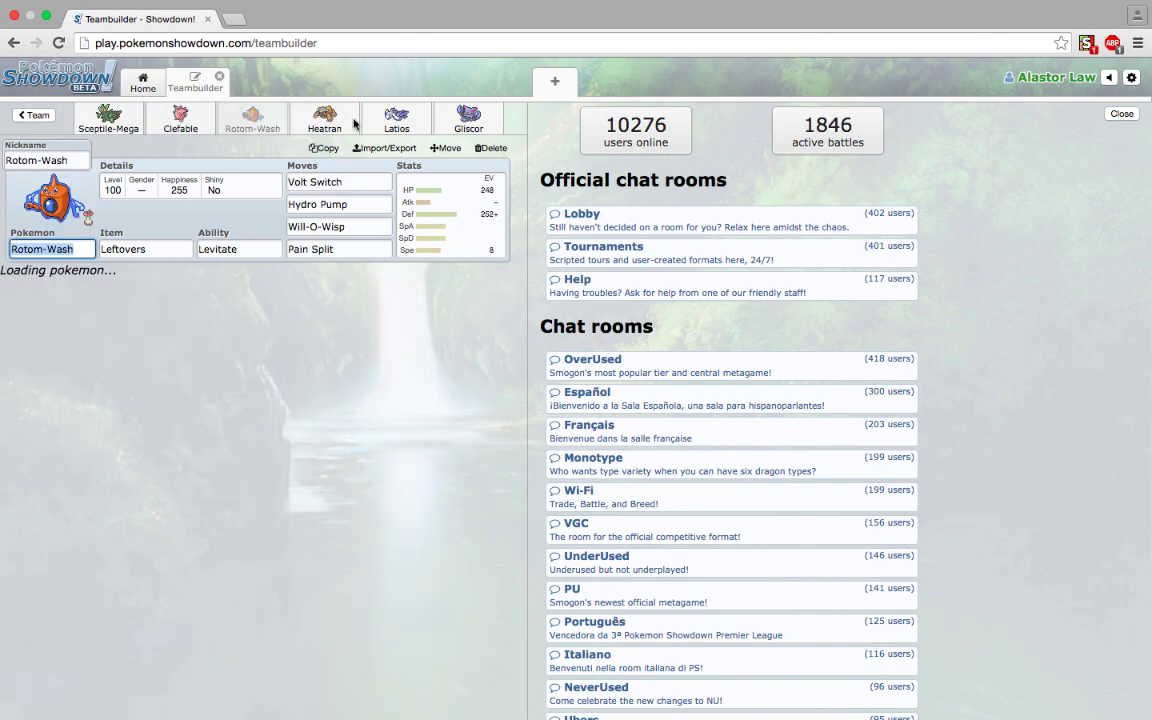
left_click(354, 122)
left_click(415, 113)
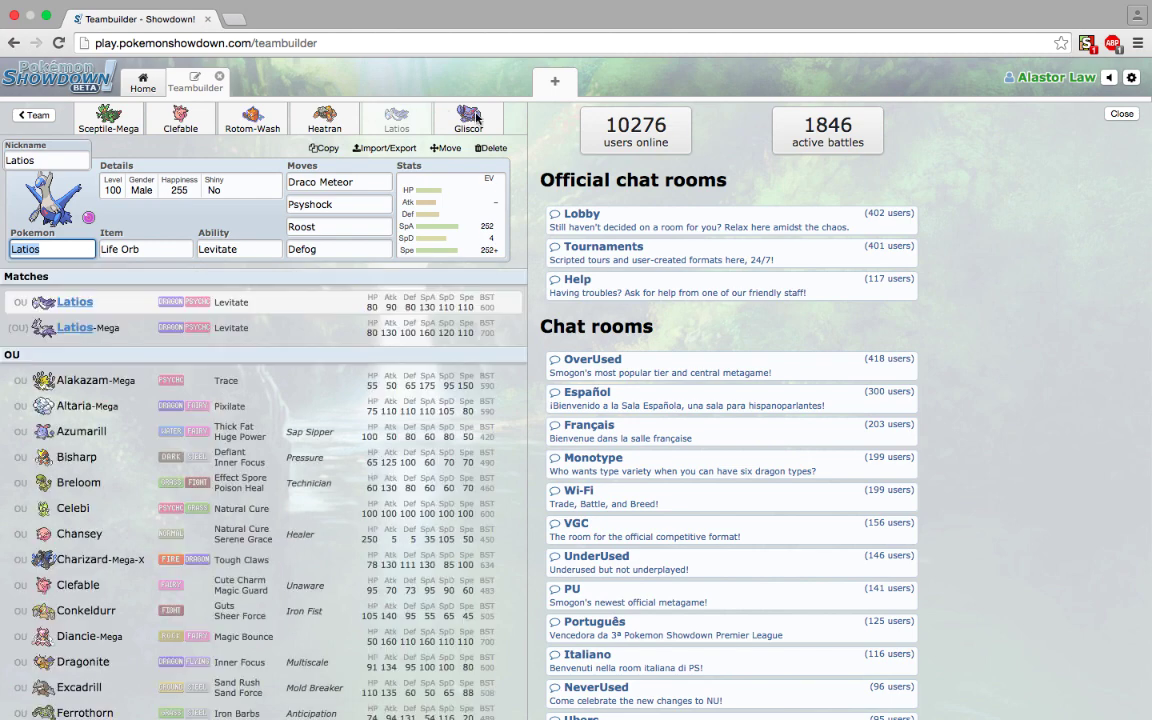
left_click(476, 118)
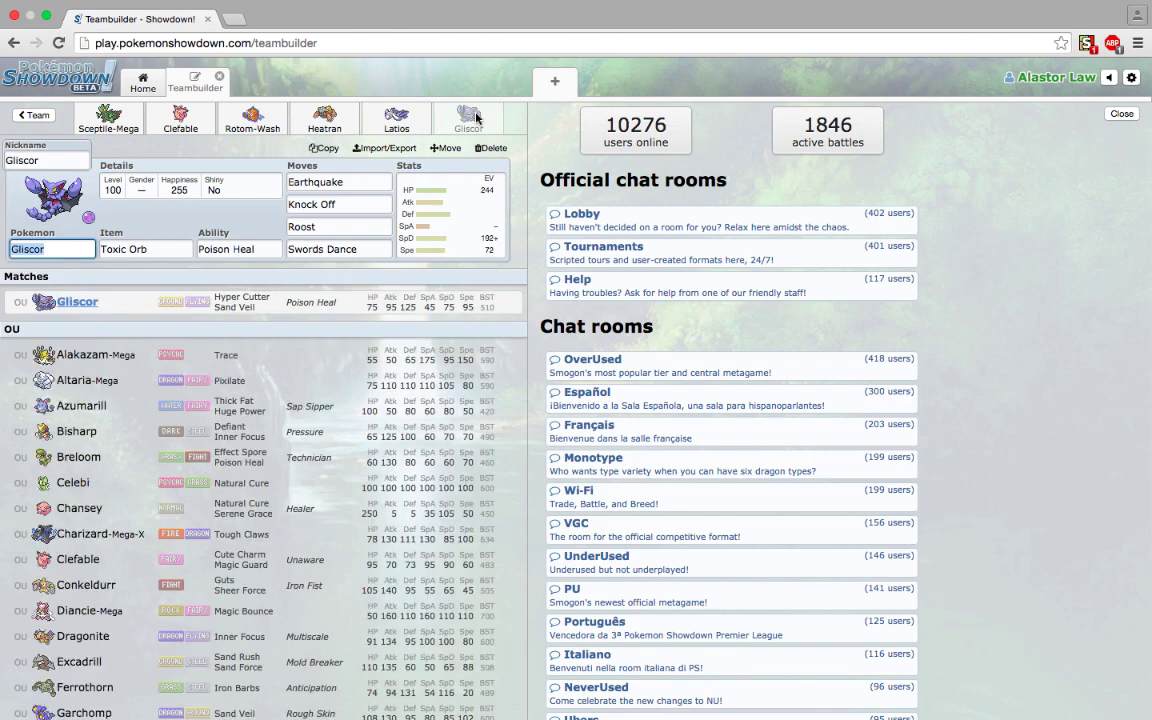